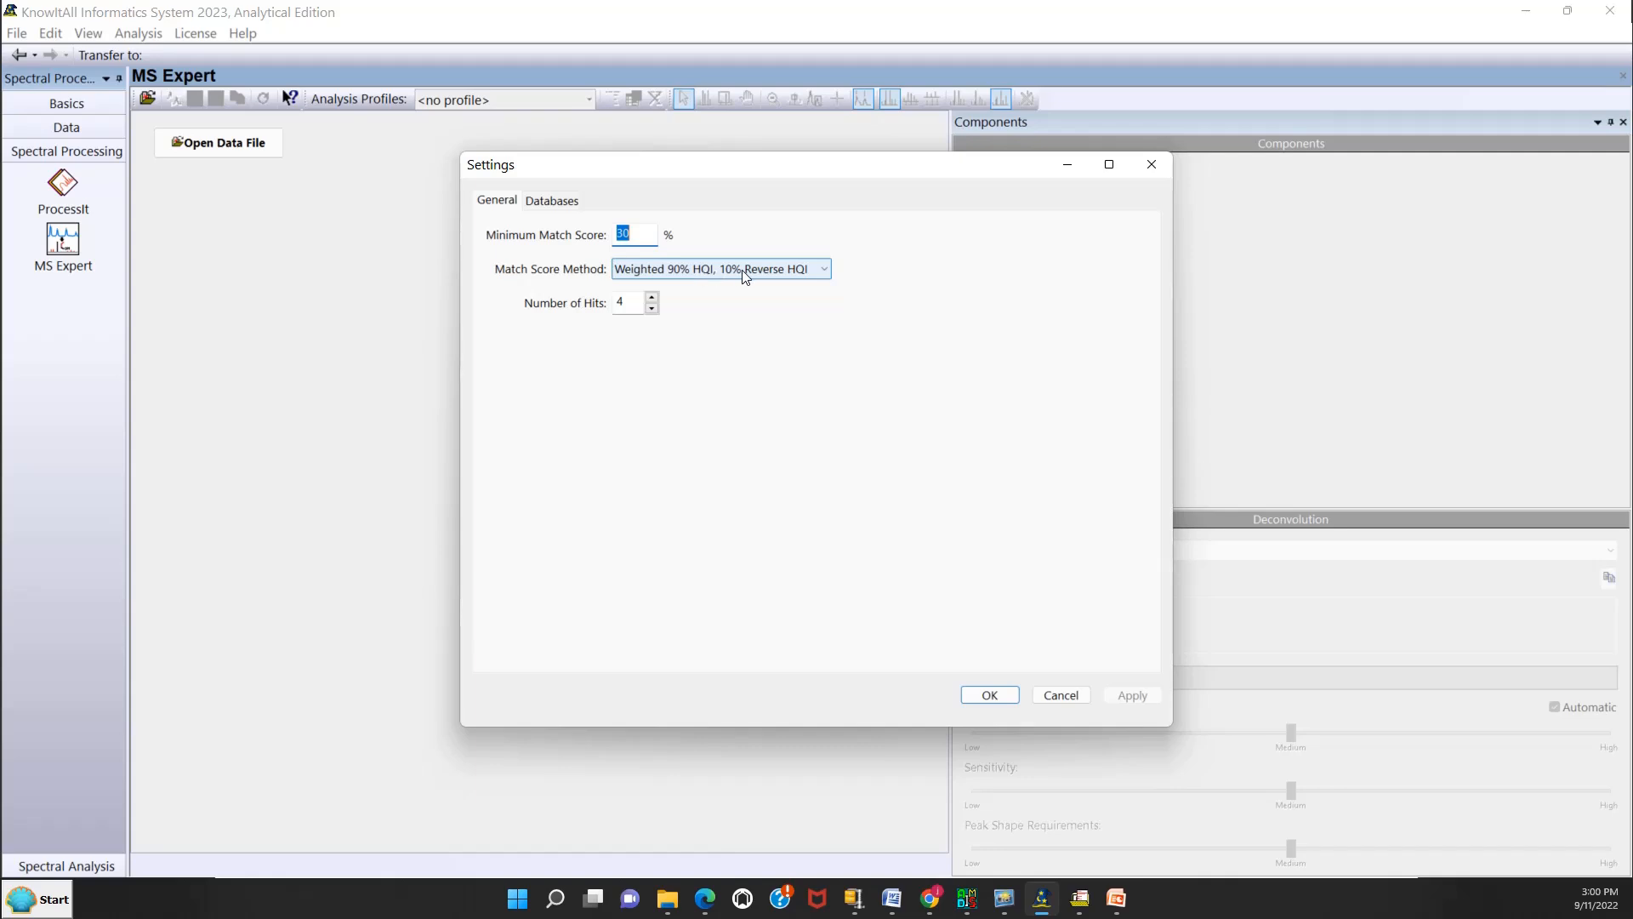
Set the match score method to Weighted 90% HQI, 10% Reverse HQI and accept the settings after checking the searchable databases.
{"action": "left_click", "coordinate": [819, 270]}
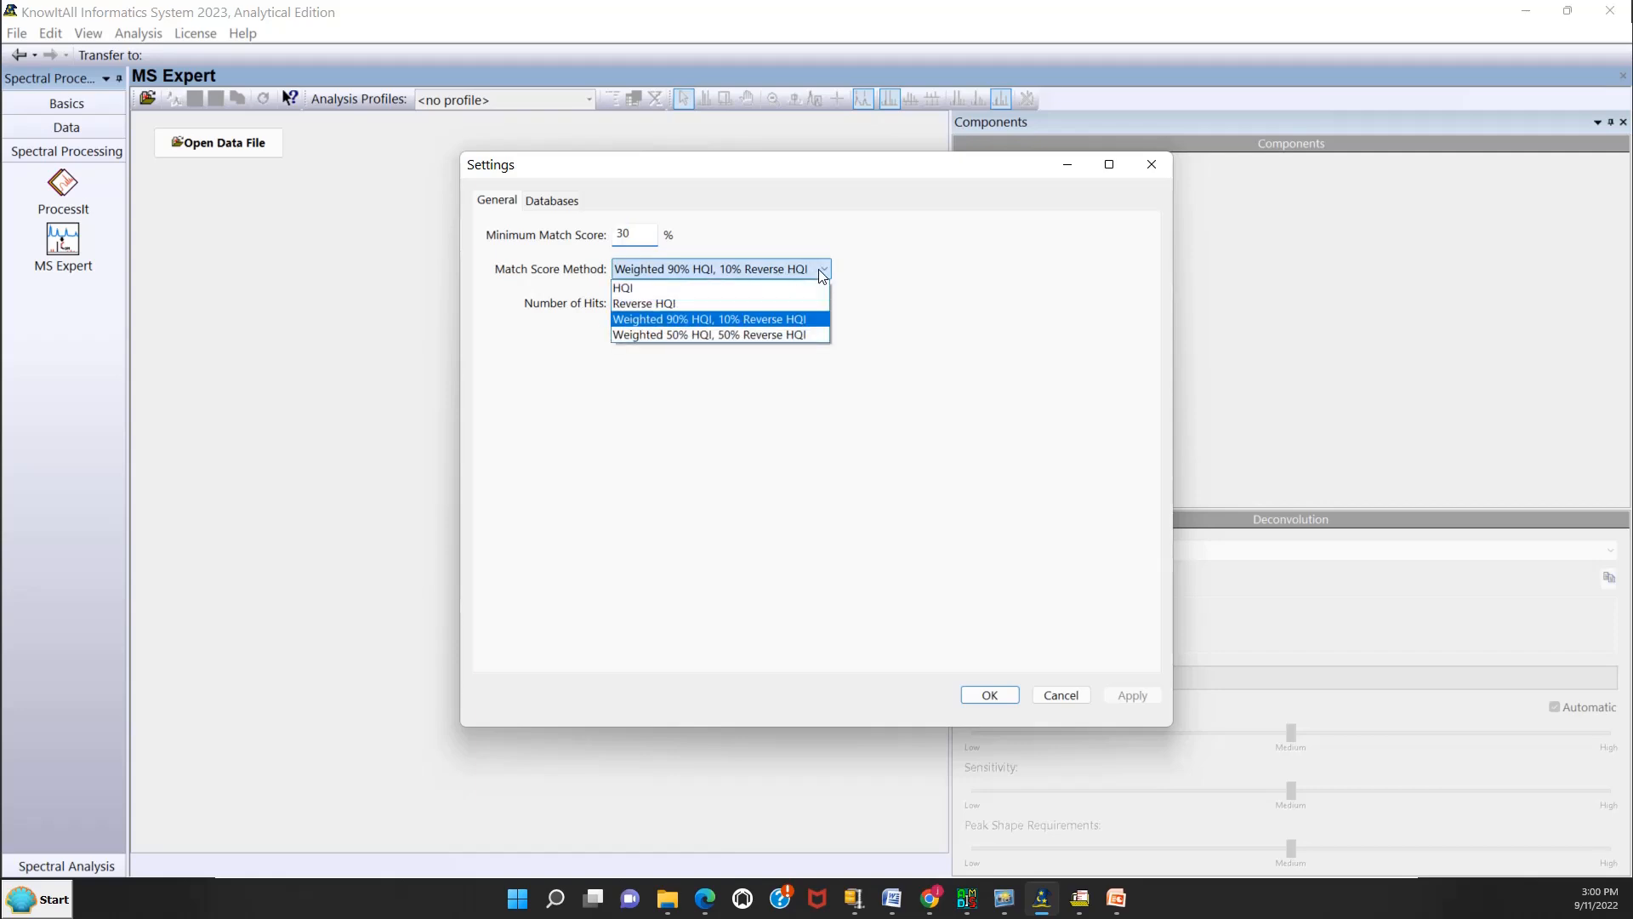
{"action": "left_click", "coordinate": [702, 289]}
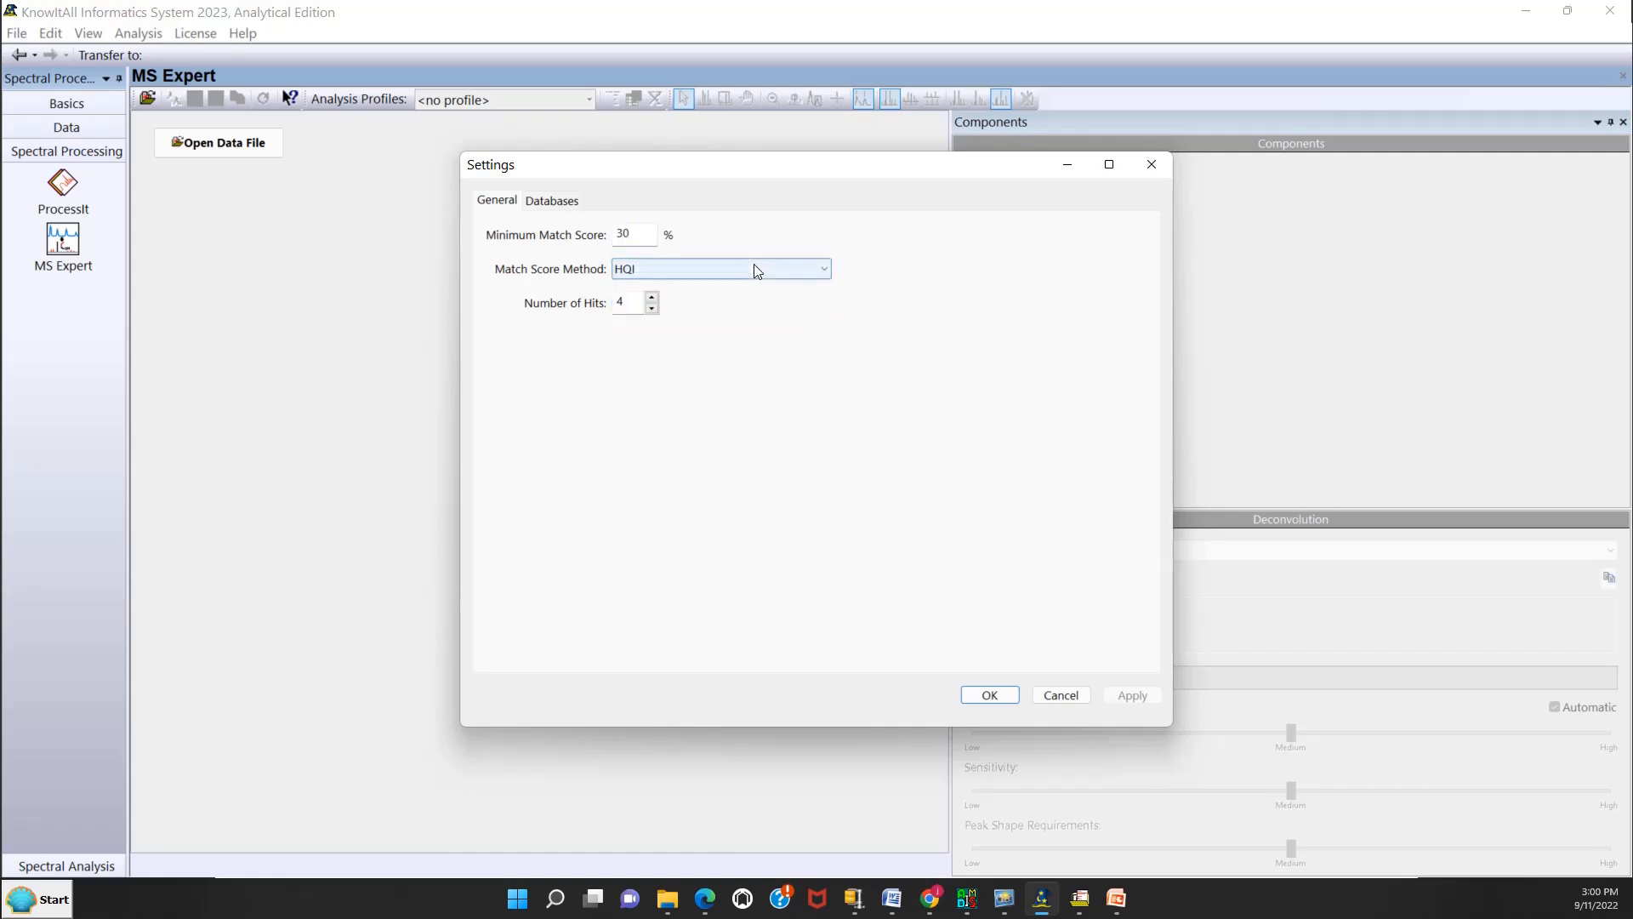
{"action": "left_click", "coordinate": [754, 264]}
{"action": "left_click", "coordinate": [690, 319]}
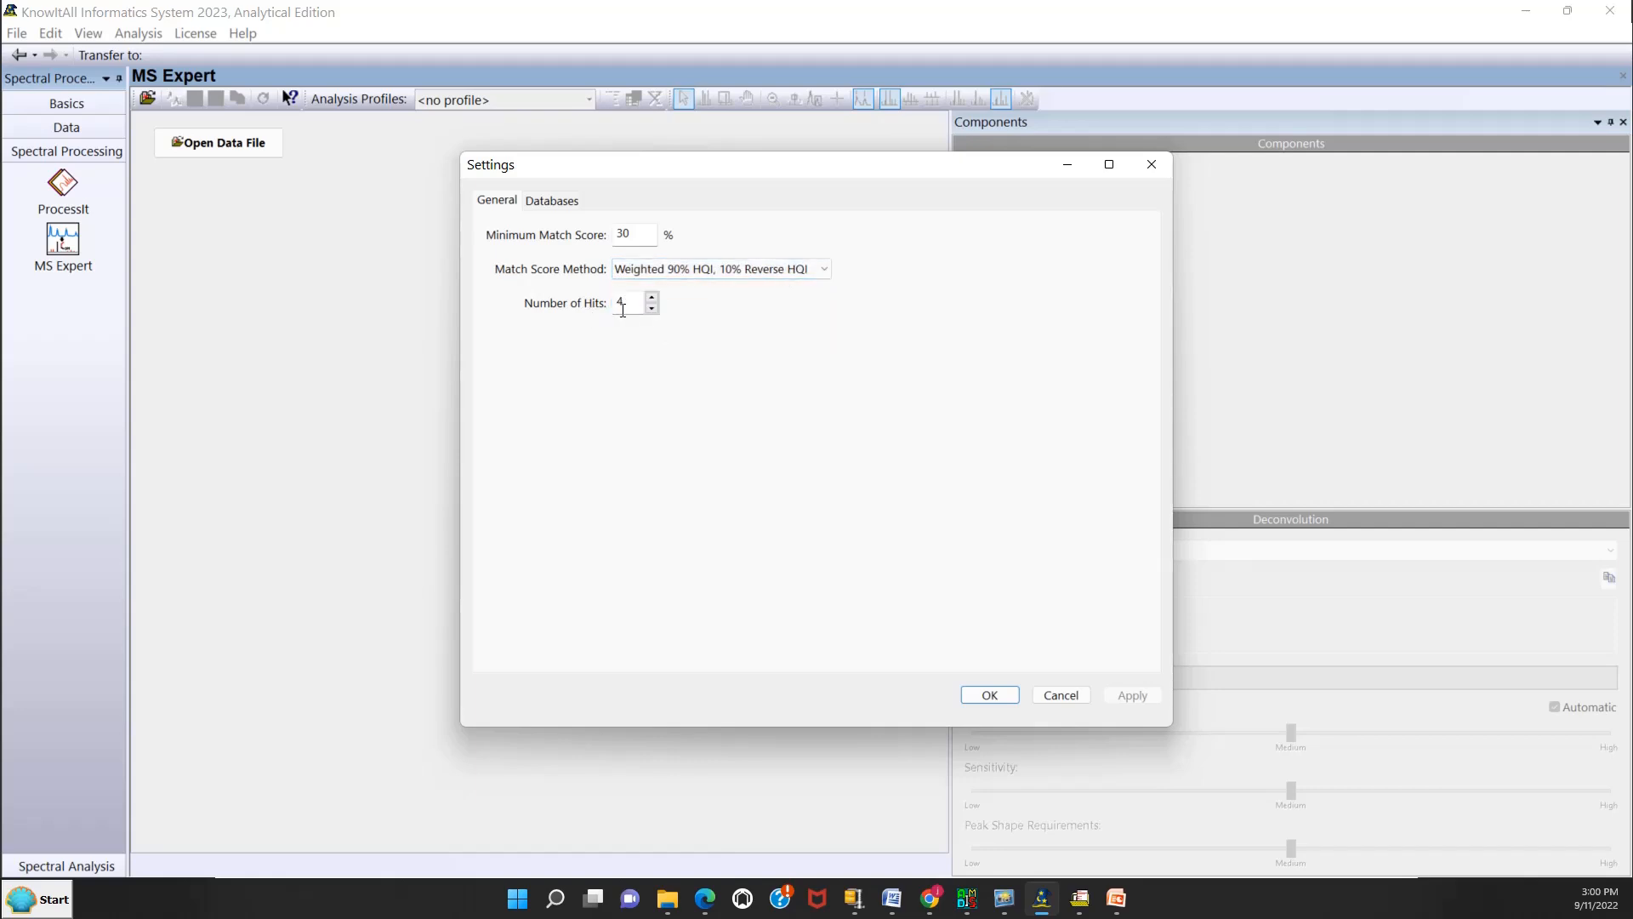
{"action": "left_click", "coordinate": [543, 201]}
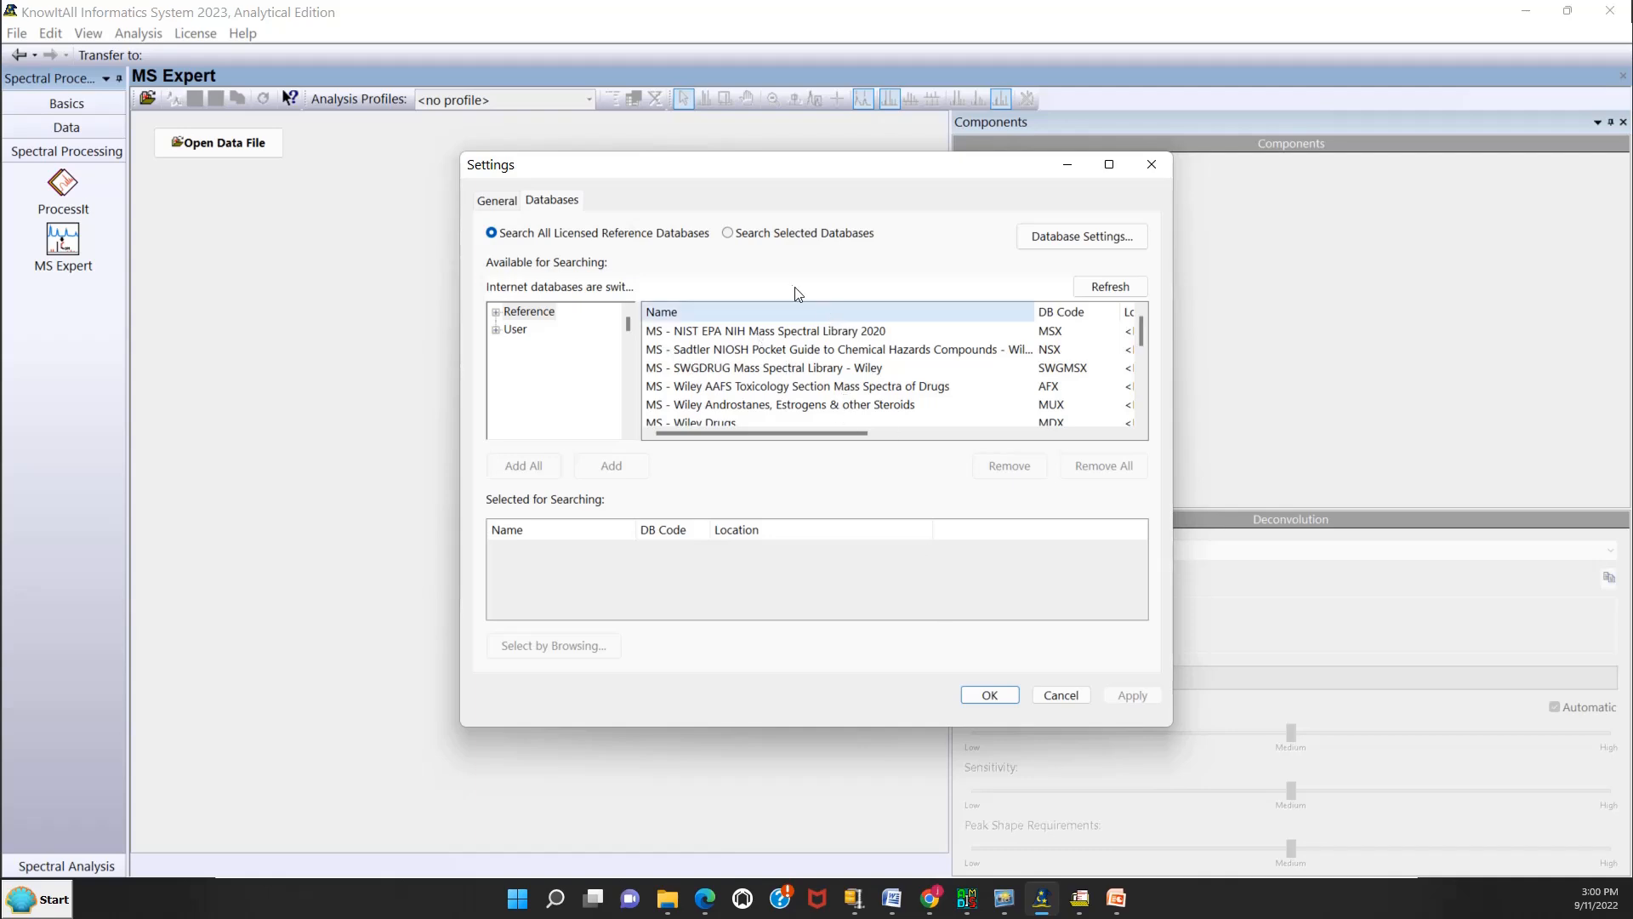
{"action": "left_click", "coordinate": [990, 695]}
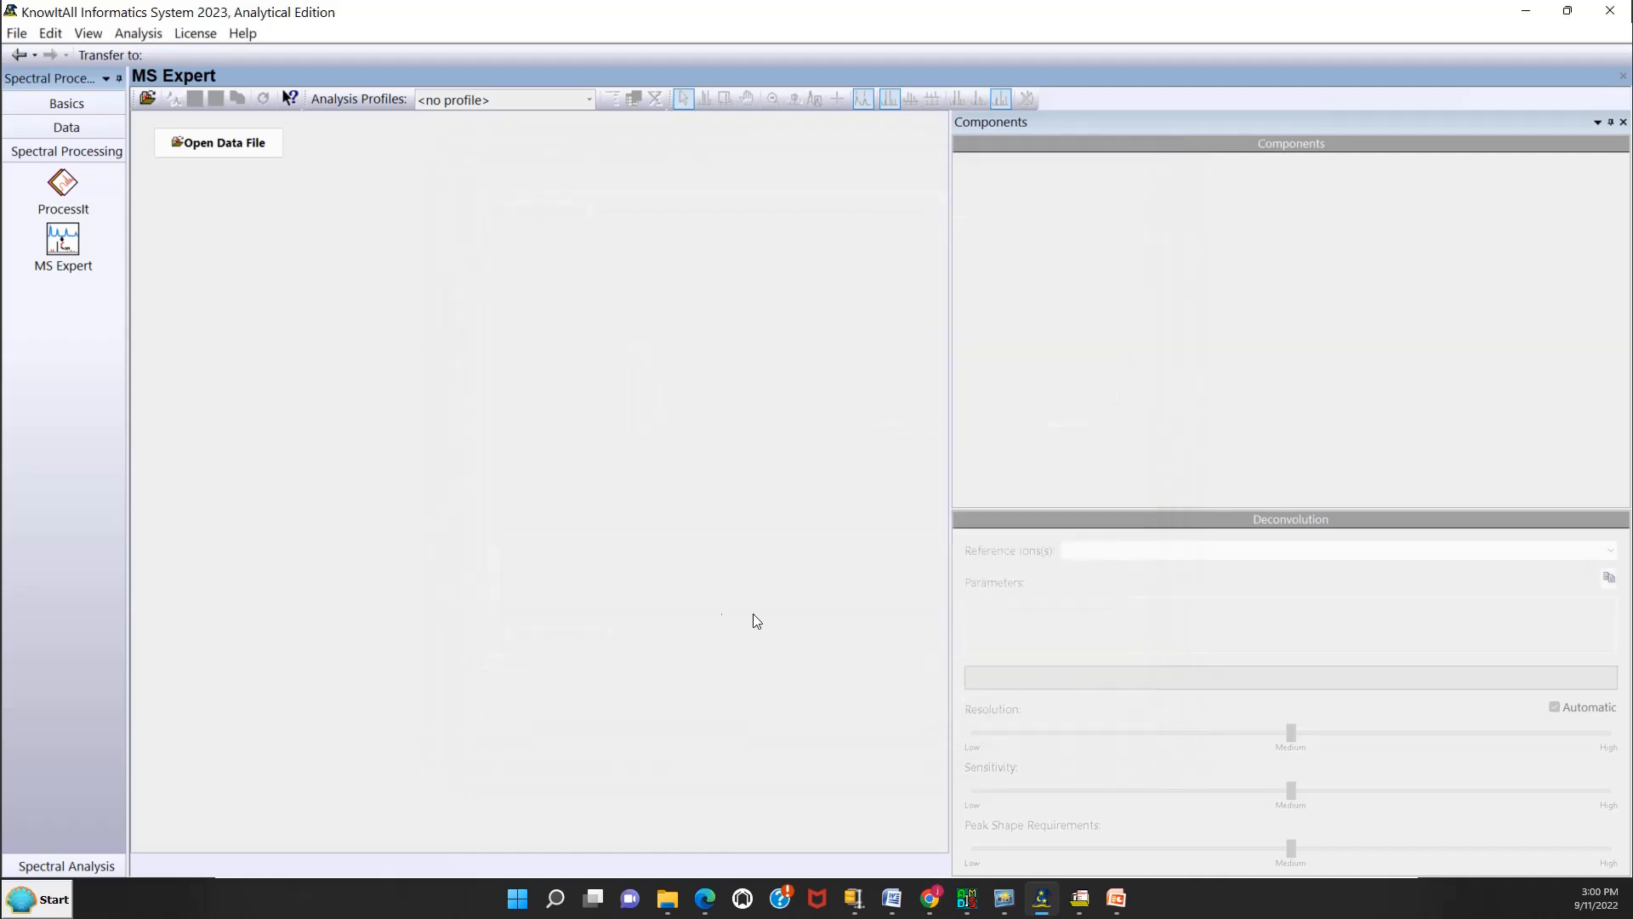
Open the V50 .cdf data file from the MS Expert samples folder.
{"action": "left_click", "coordinate": [250, 150]}
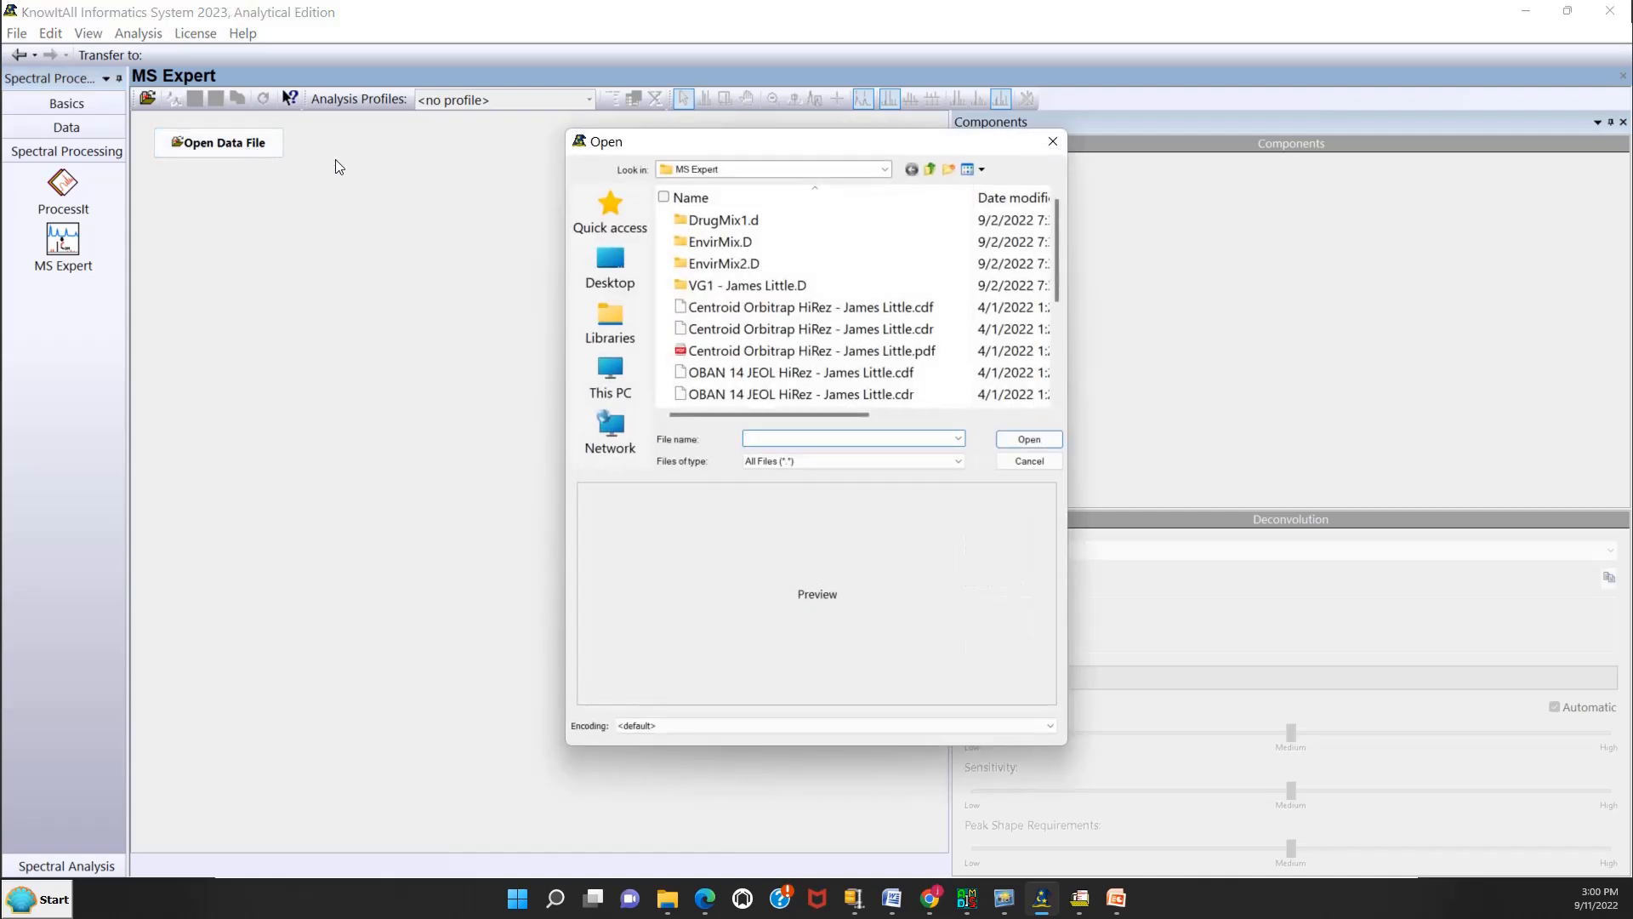
{"action": "left_click", "coordinate": [883, 170]}
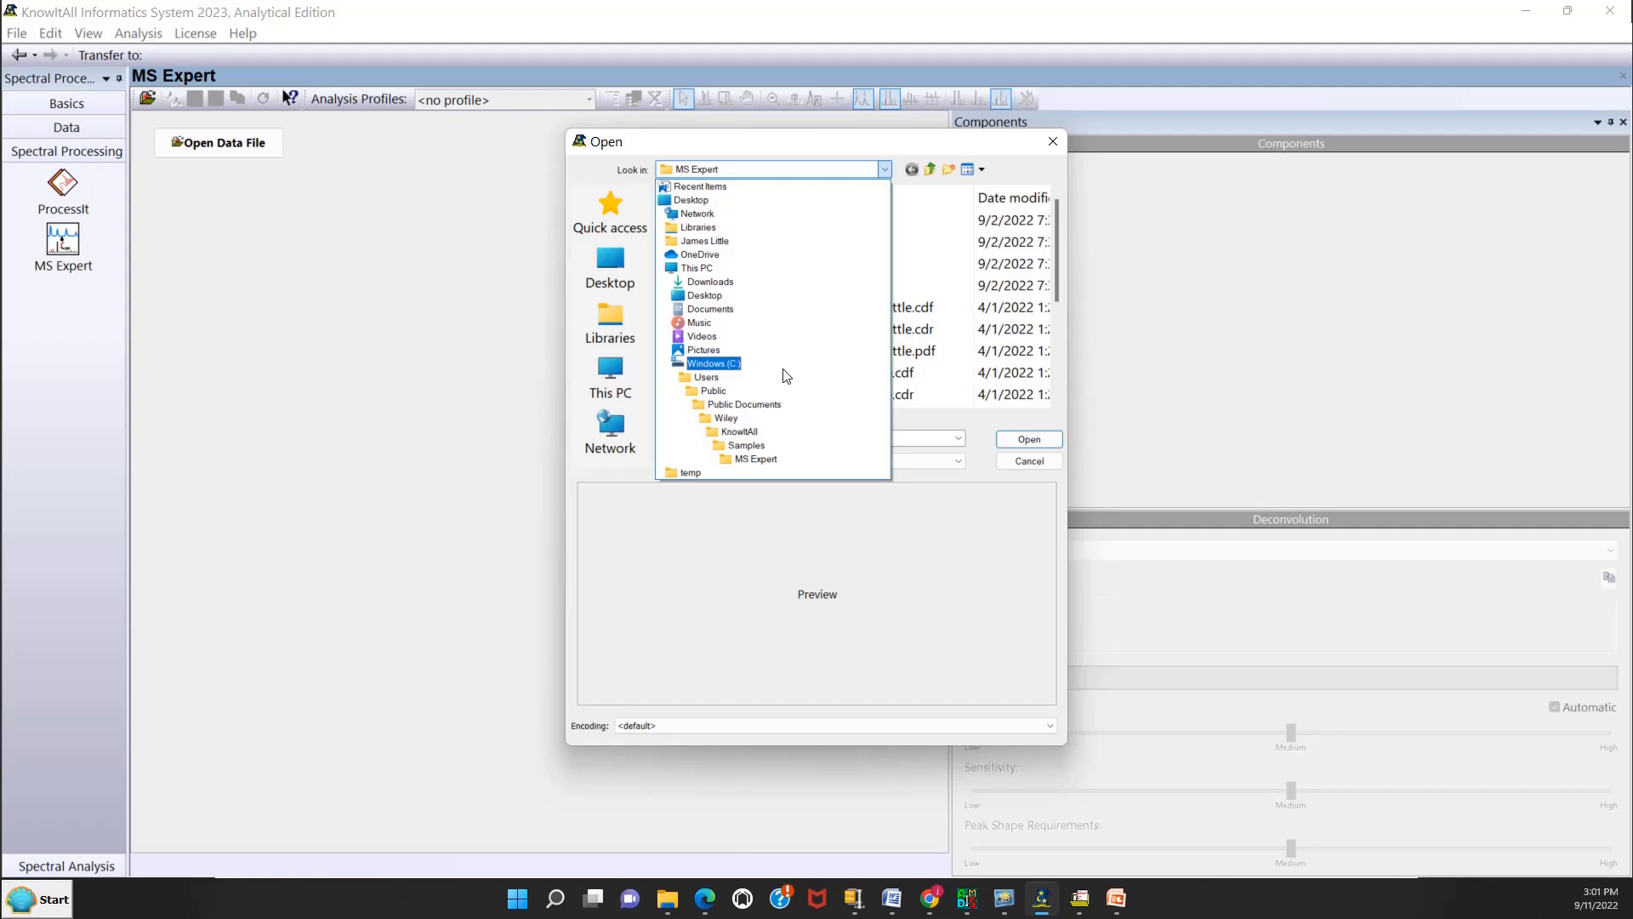
{"action": "left_click", "coordinate": [769, 460]}
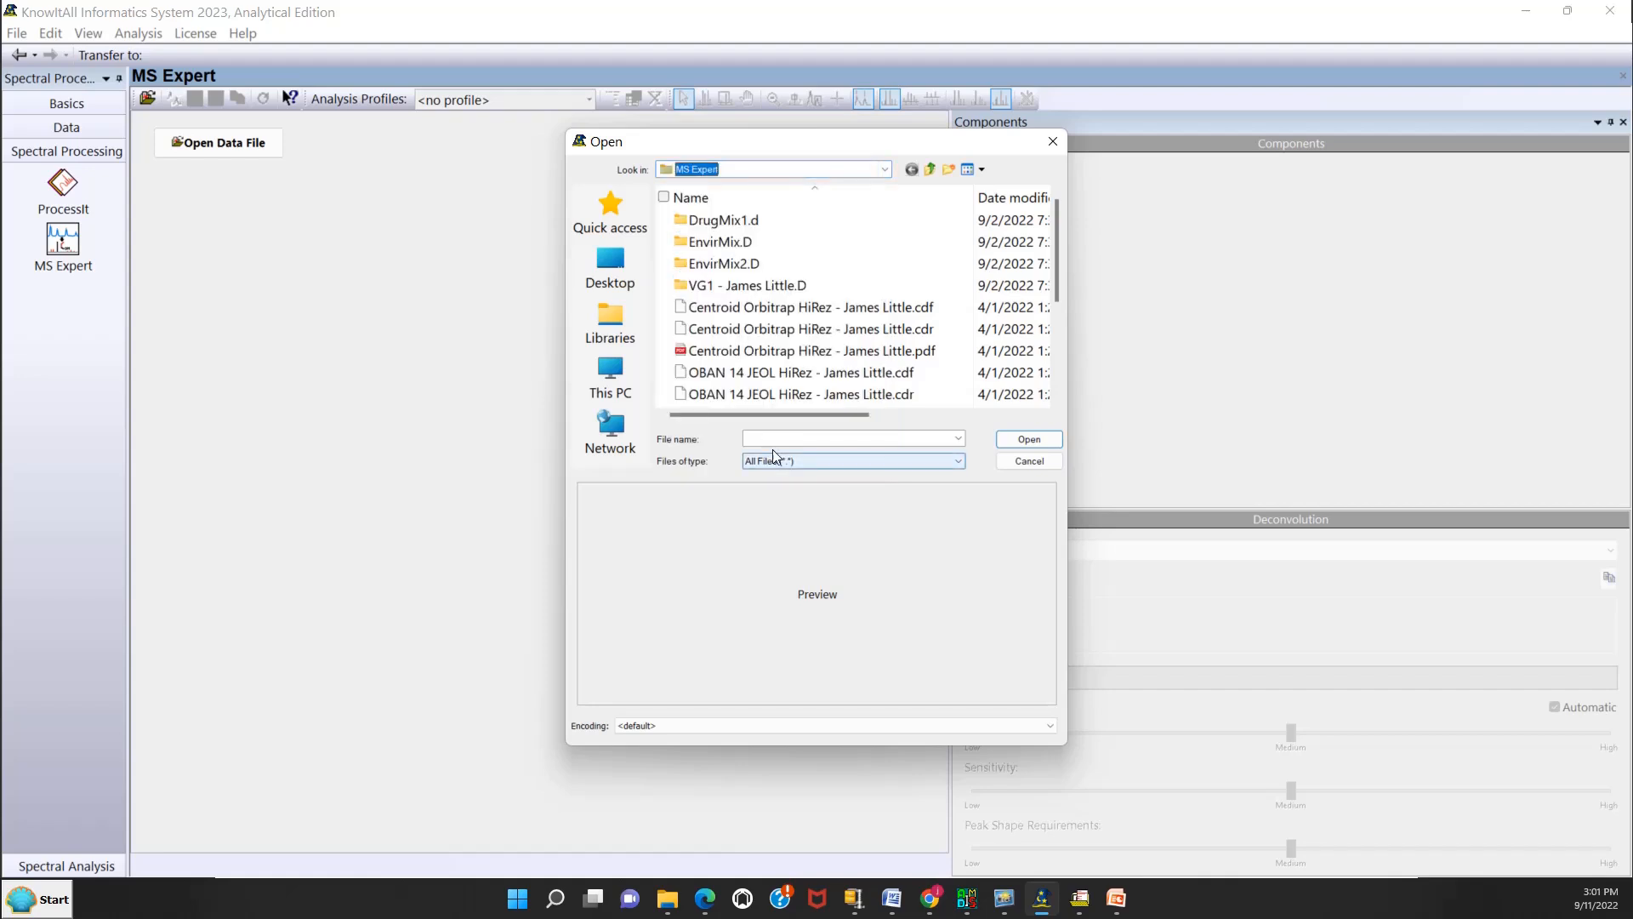
{"action": "left_click_drag", "start_coordinate": [1051, 252], "coordinate": [1048, 342]}
{"action": "left_click", "coordinate": [808, 334]}
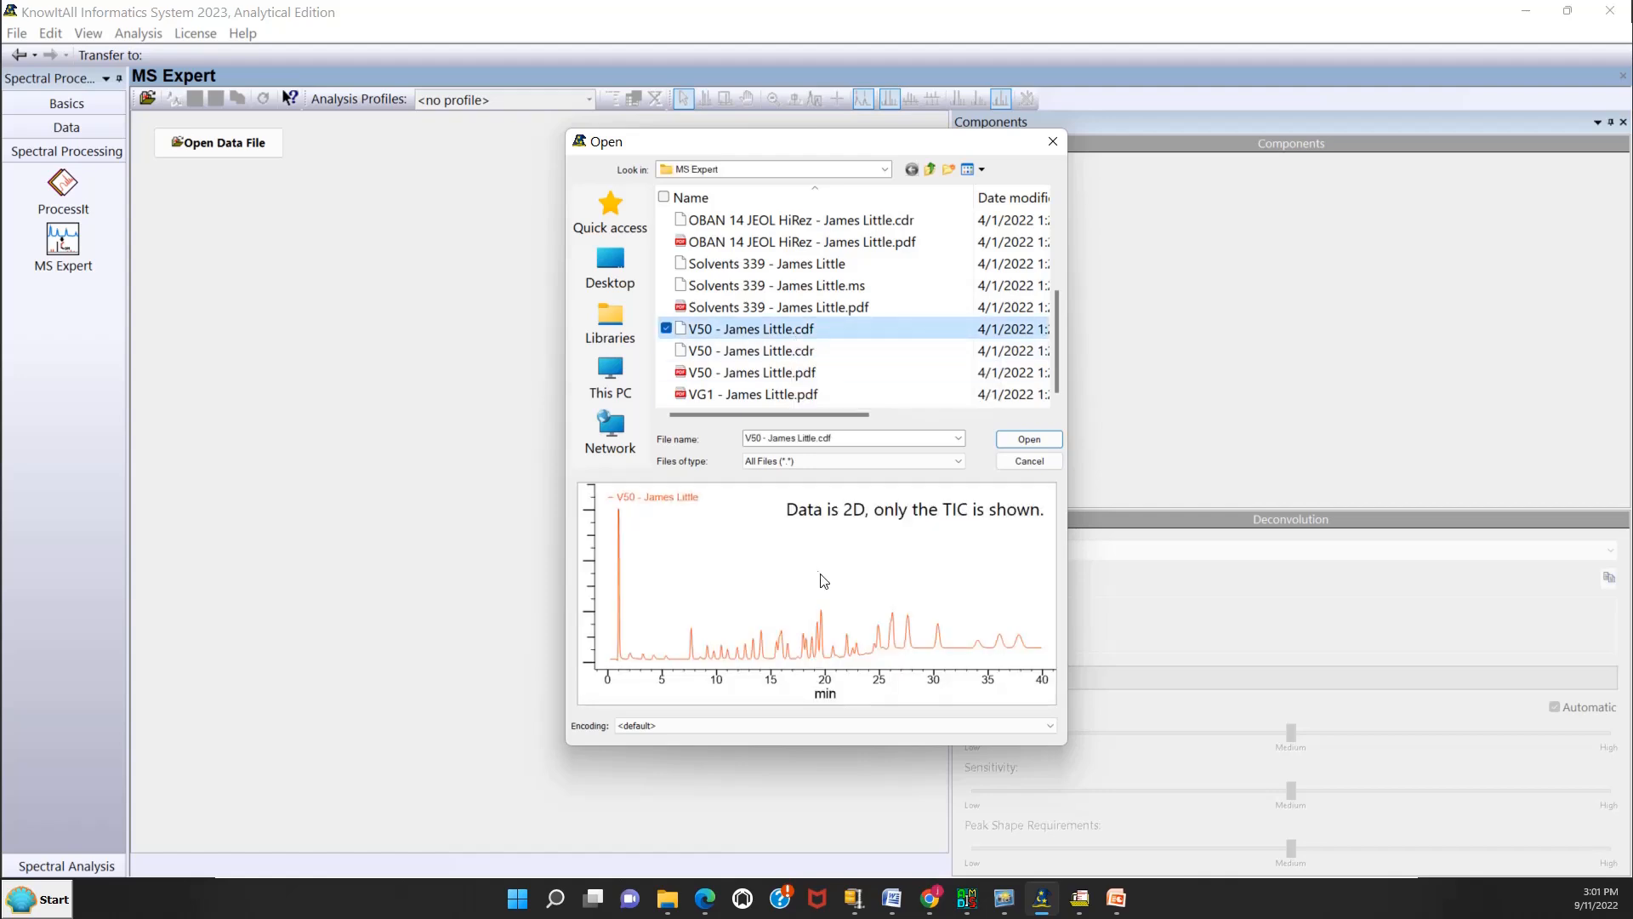
{"action": "left_click", "coordinate": [1015, 443]}
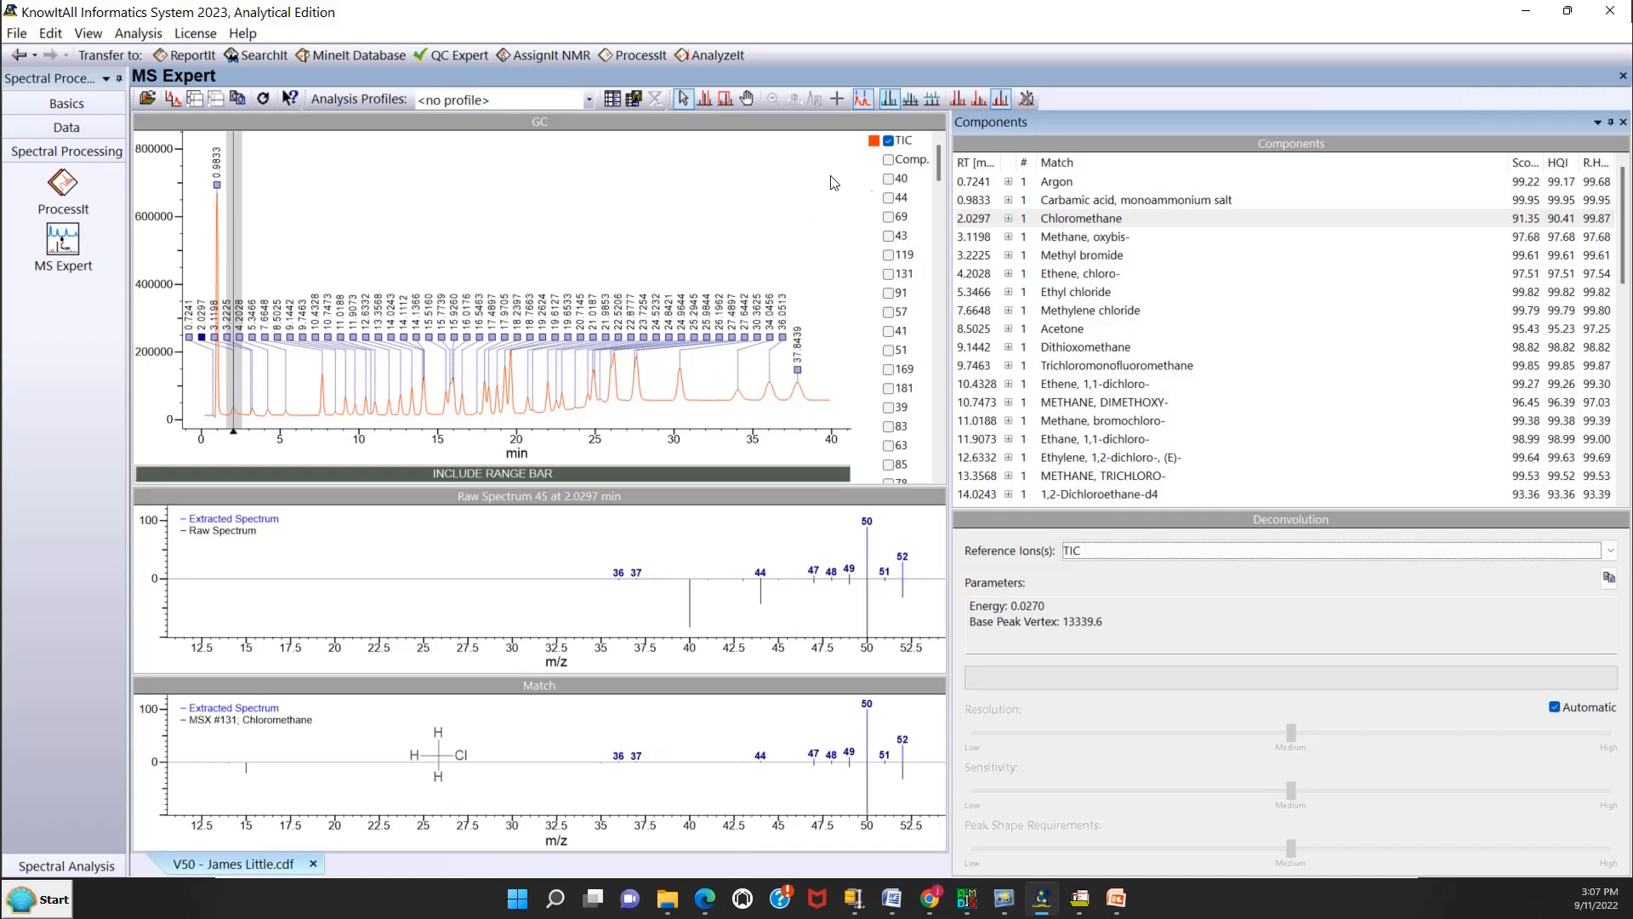
Display the match names on the chromatogram and hide them again.
{"action": "left_click", "coordinate": [87, 34]}
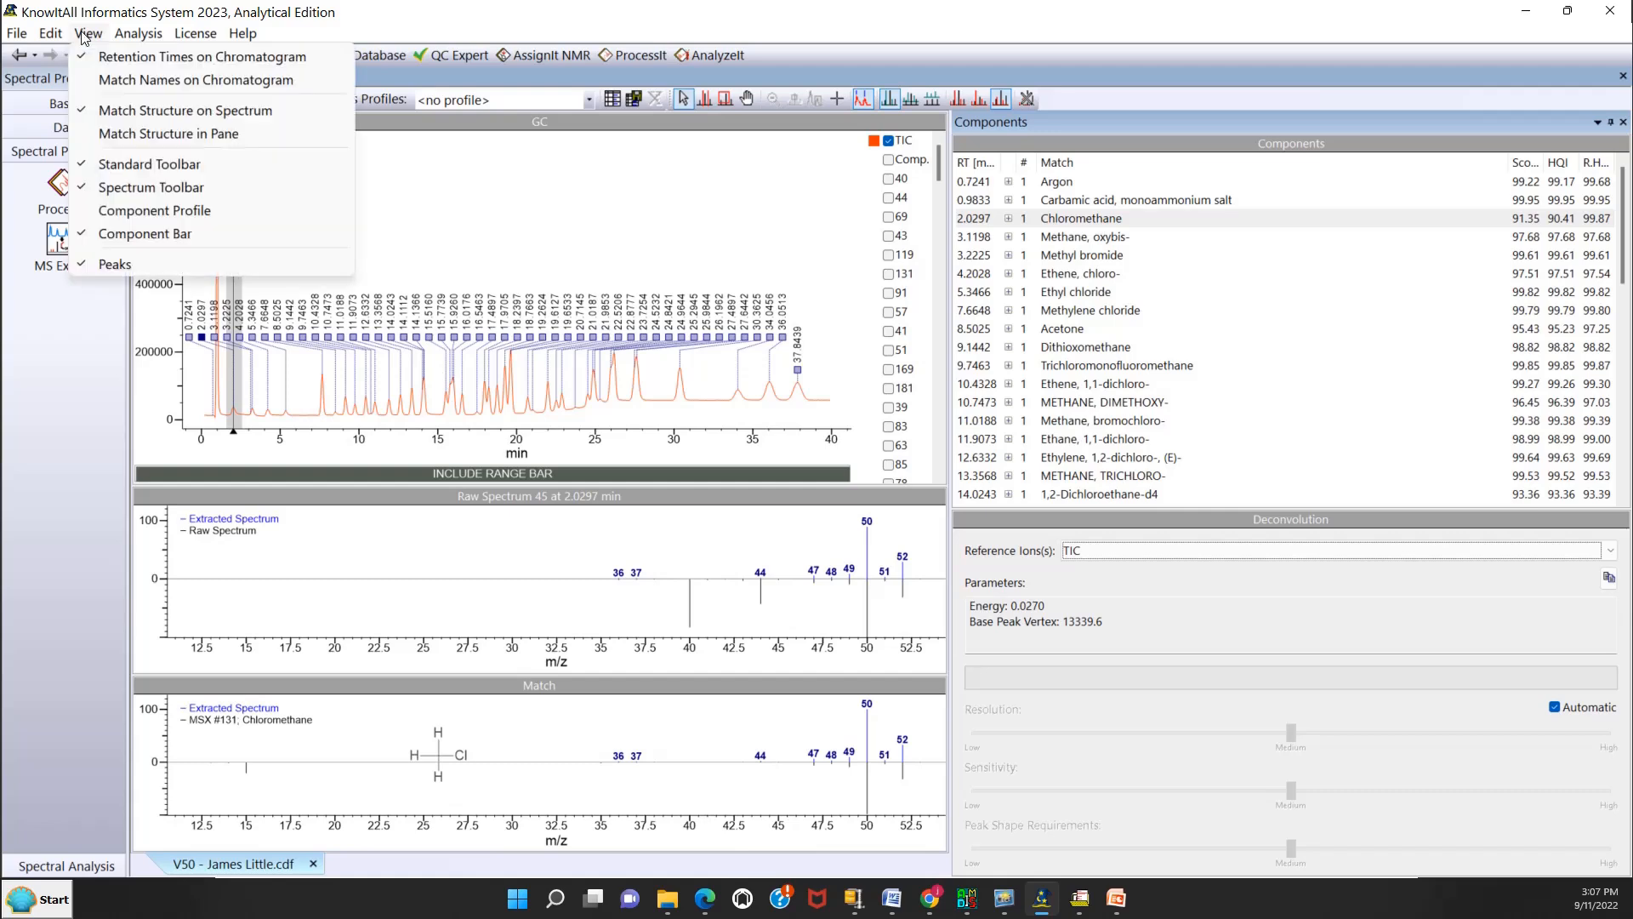
{"action": "left_click", "coordinate": [97, 80]}
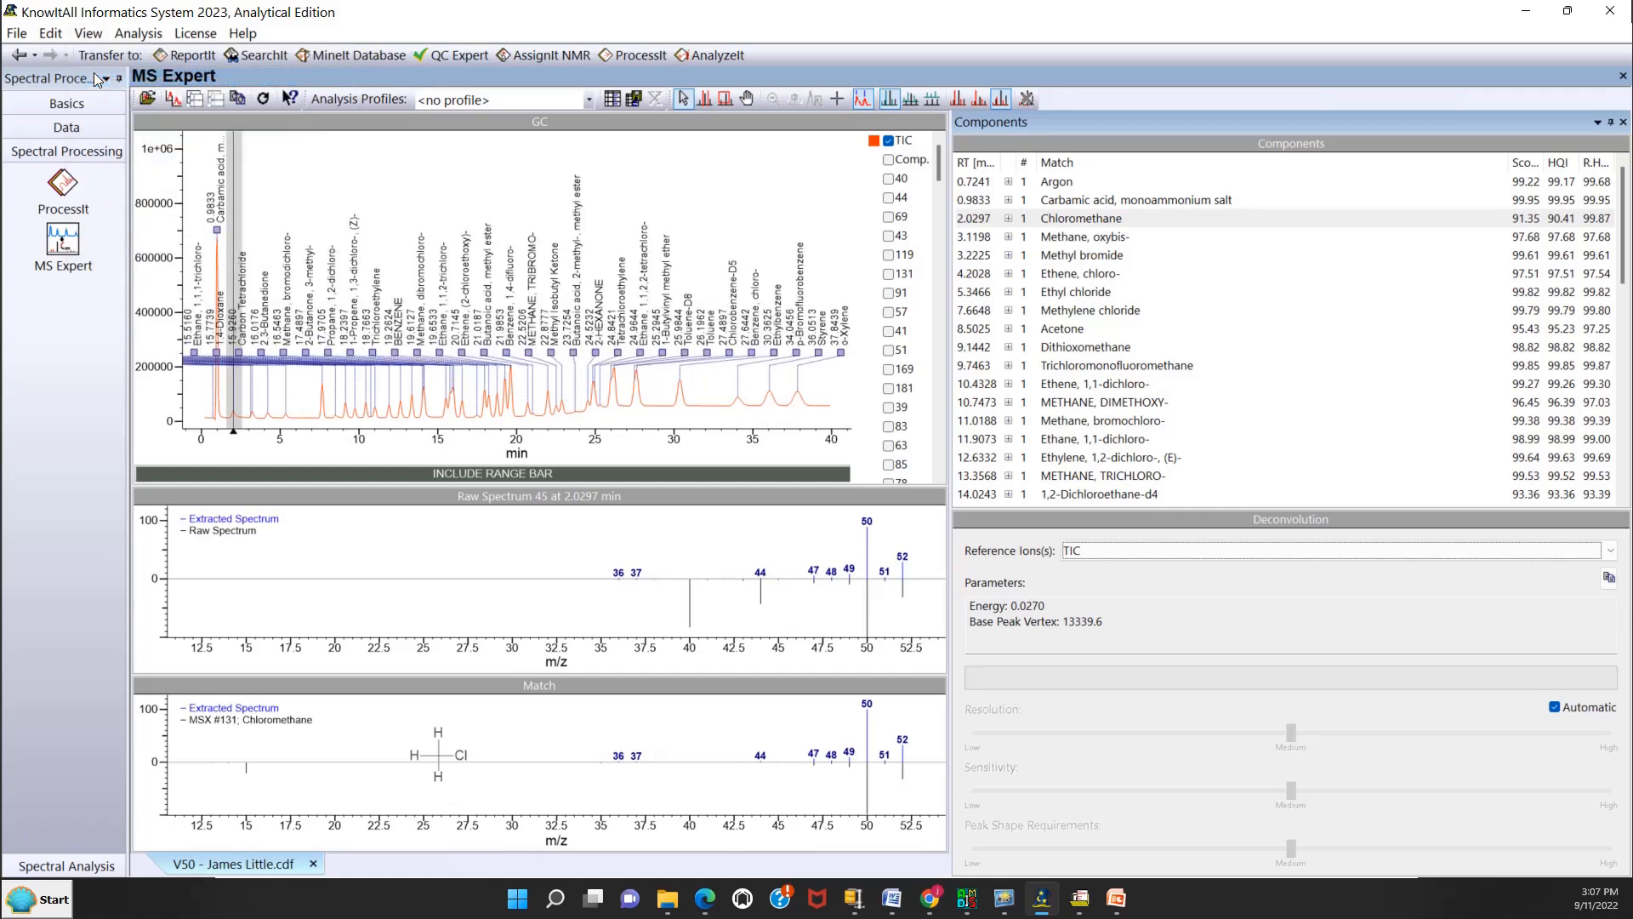
{"action": "left_click", "coordinate": [99, 35]}
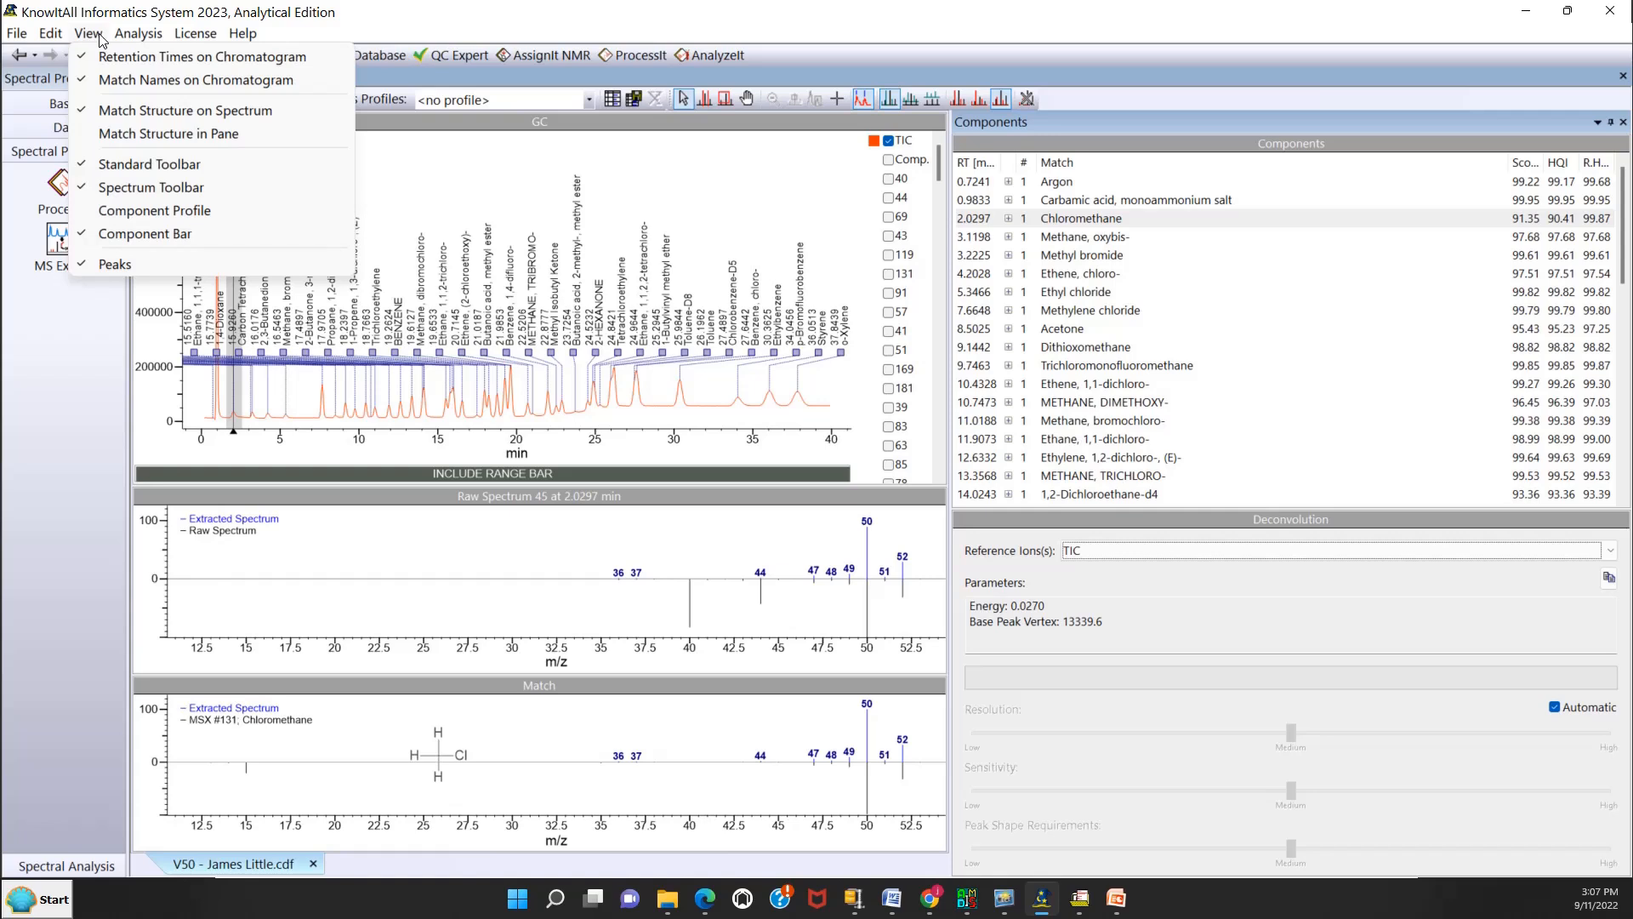
{"action": "left_click", "coordinate": [98, 80]}
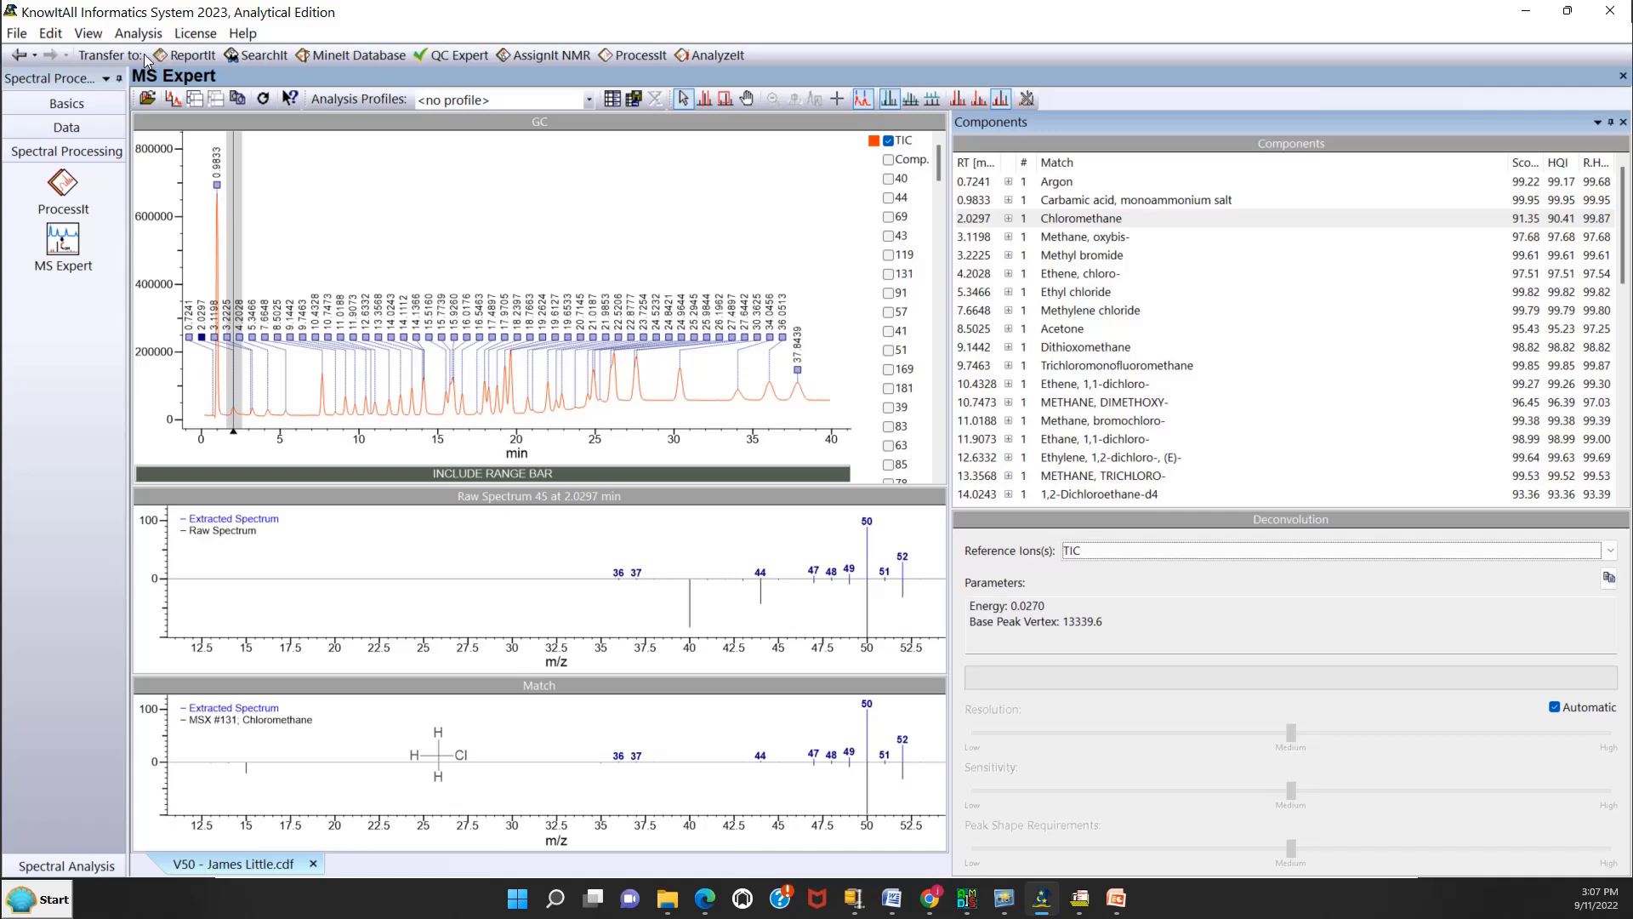
{"action": "left_click", "coordinate": [97, 37]}
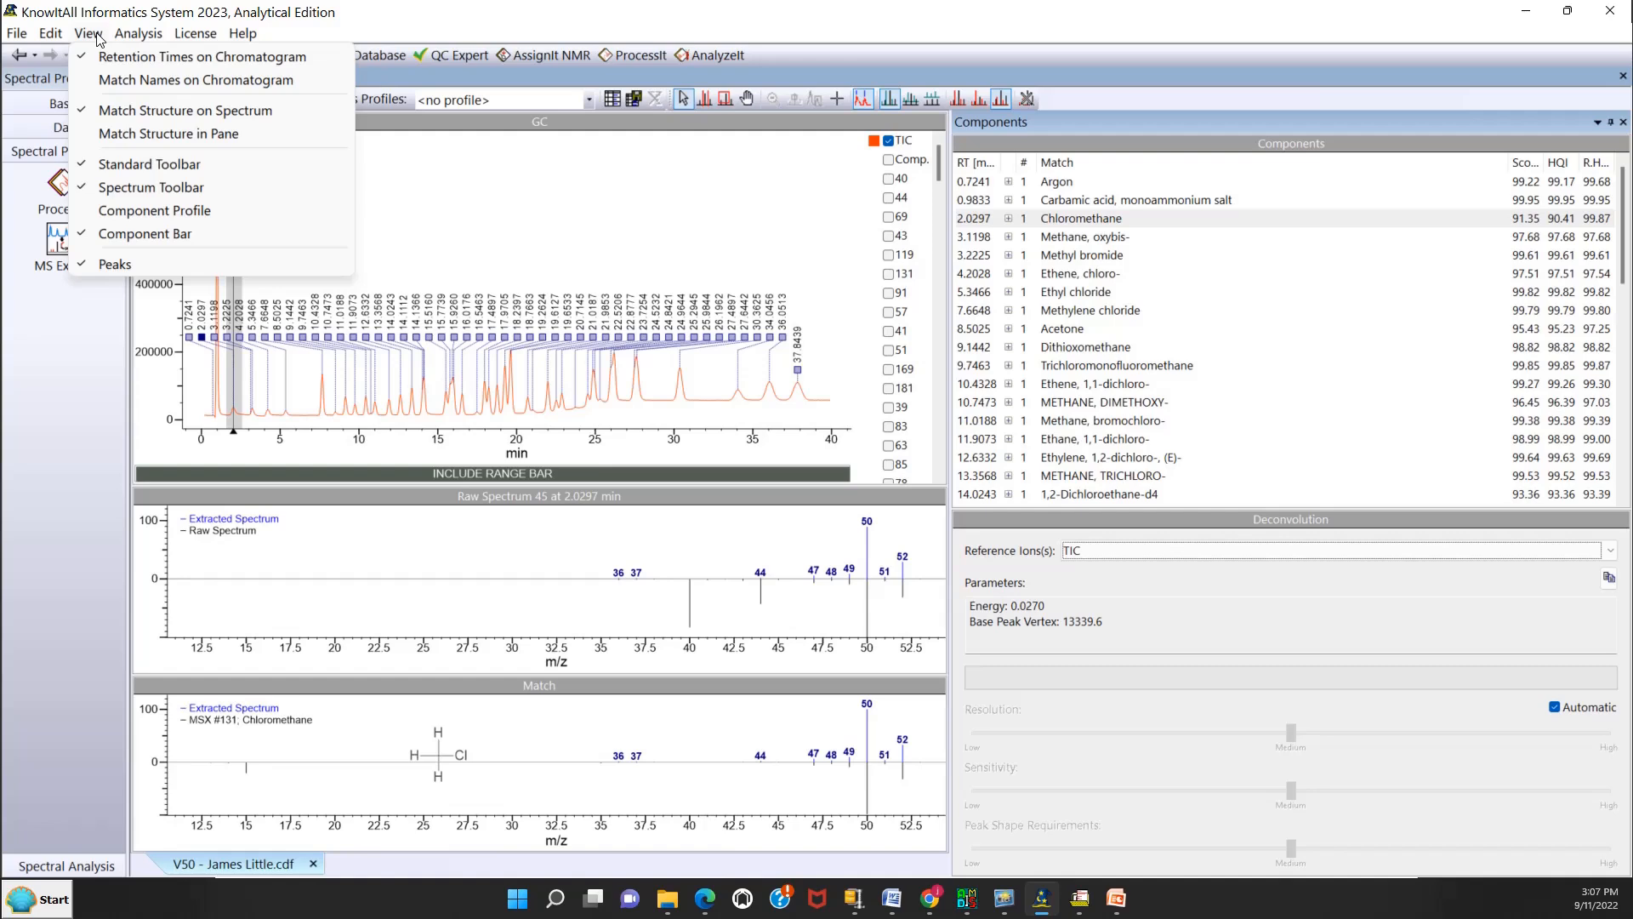
{"action": "mouse_move", "coordinate": [152, 35]}
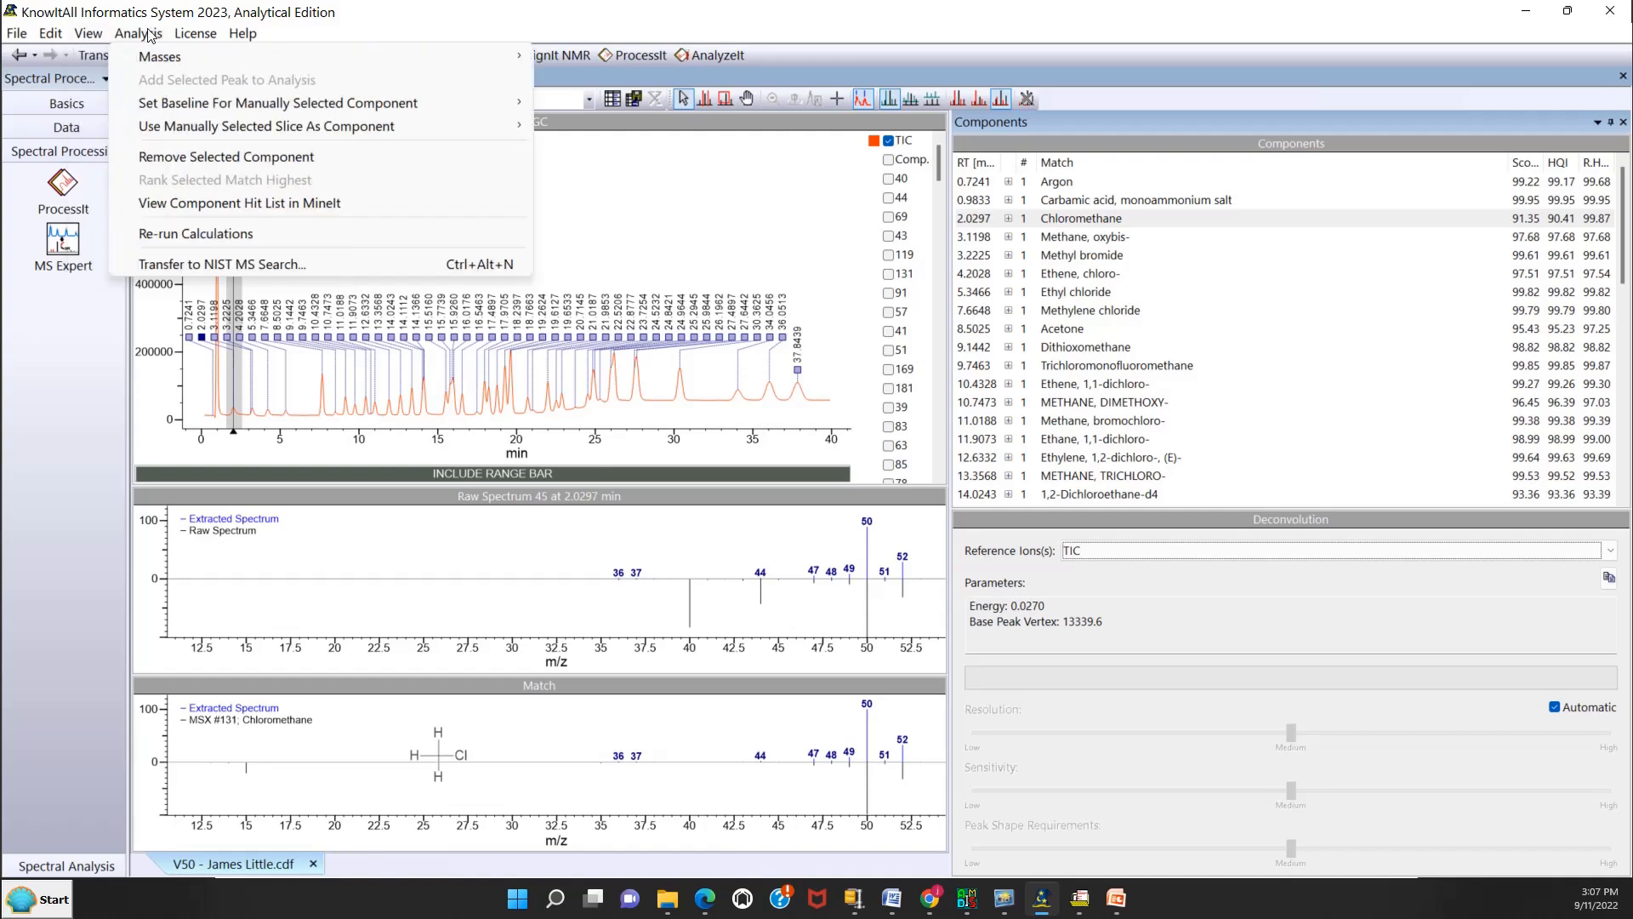
{"action": "left_click", "coordinate": [200, 34]}
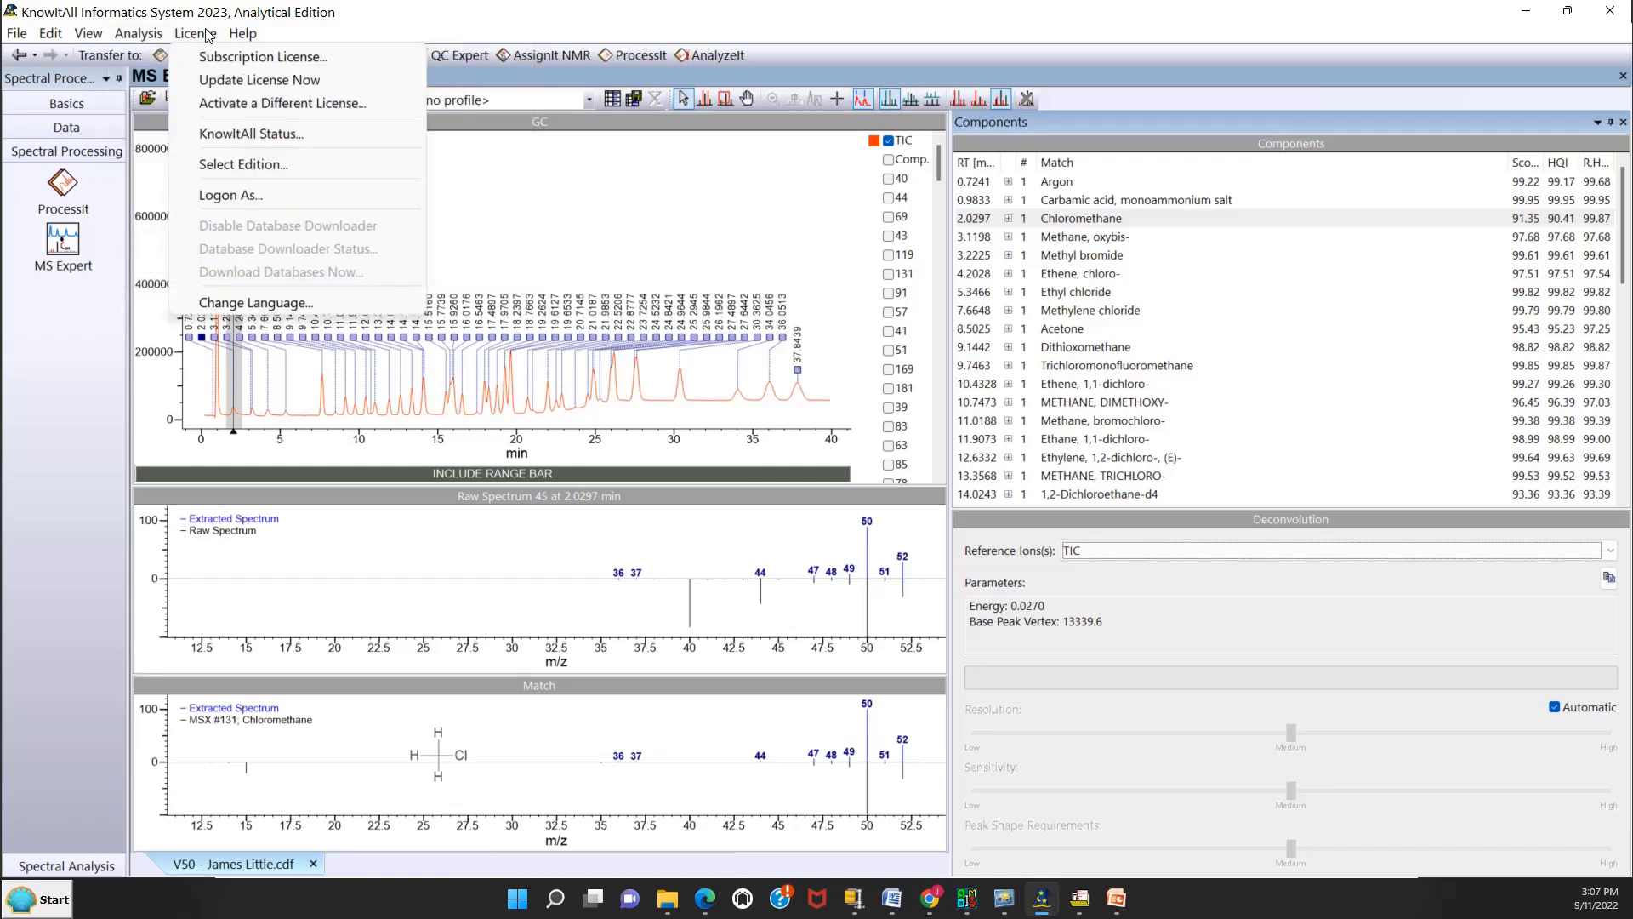
{"action": "left_click", "coordinate": [349, 37]}
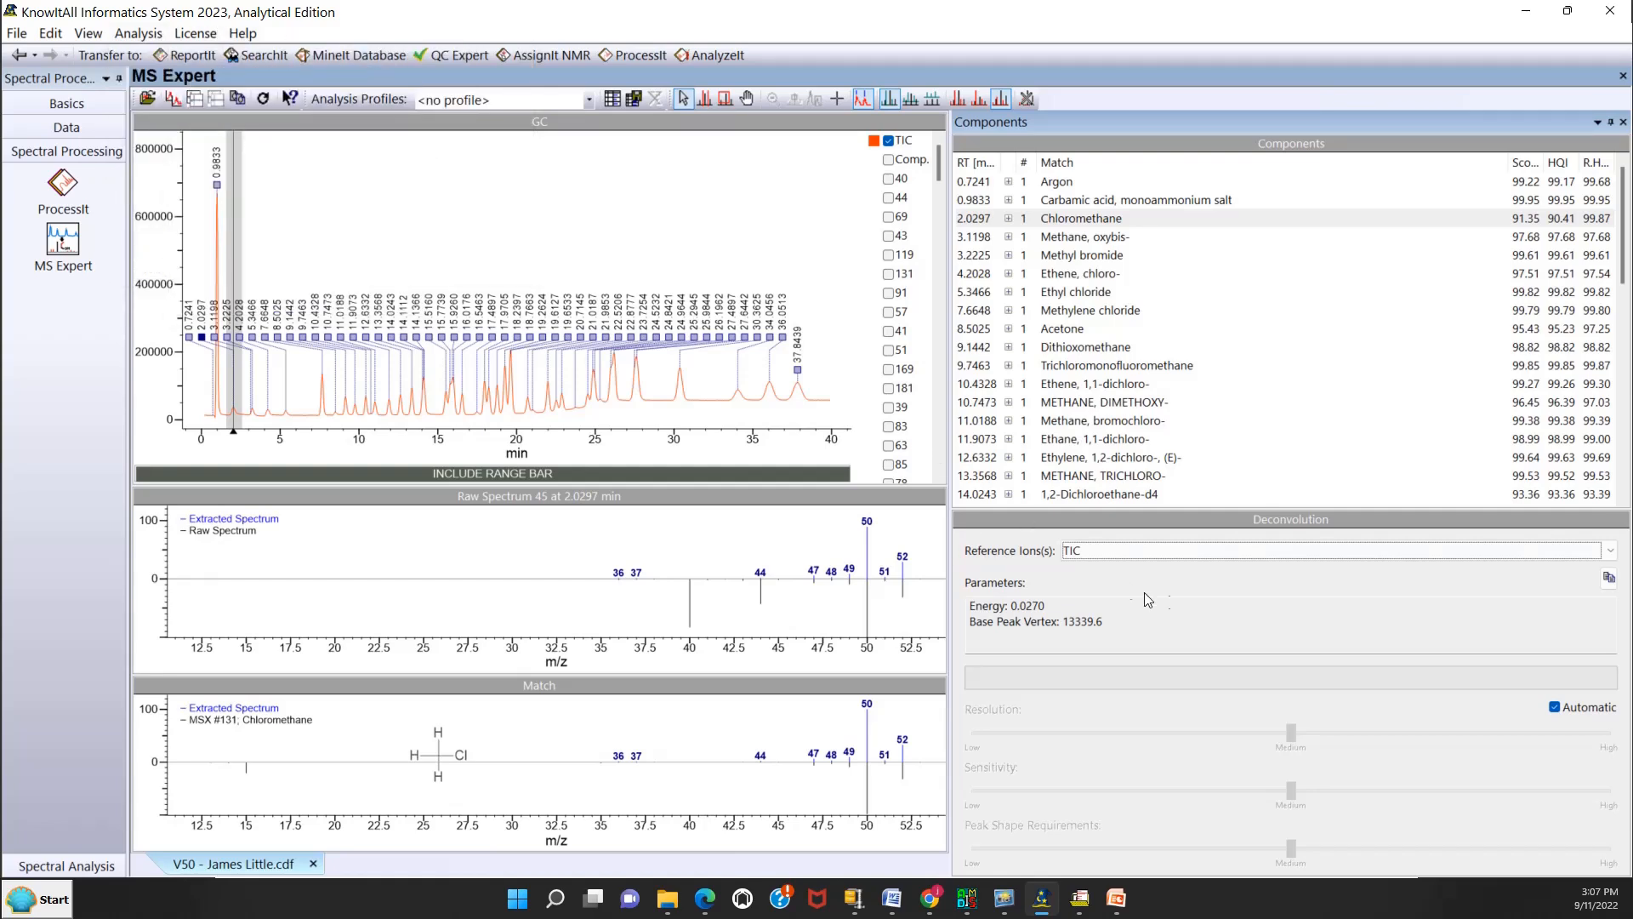
Select the Chloromethane component, enlarge its Match spectrum over the raw spectrum pane, and restore the pane size.
{"action": "left_click", "coordinate": [228, 721]}
{"action": "left_click", "coordinate": [1094, 220]}
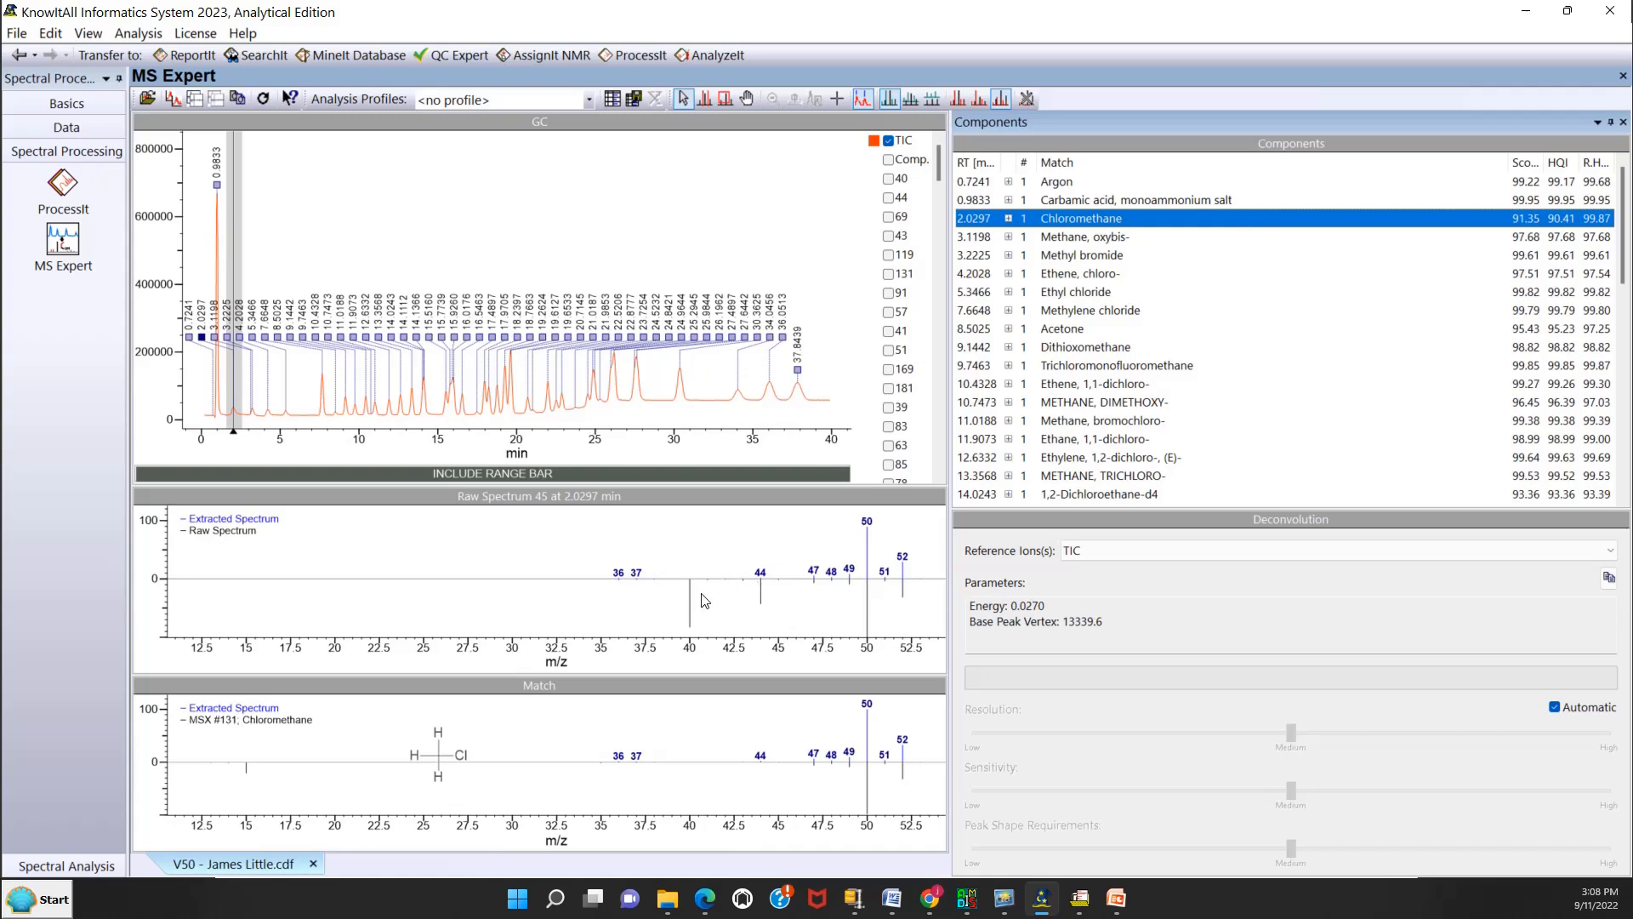
{"action": "left_click", "coordinate": [607, 664]}
{"action": "left_click_drag", "start_coordinate": [607, 665], "coordinate": [641, 505]}
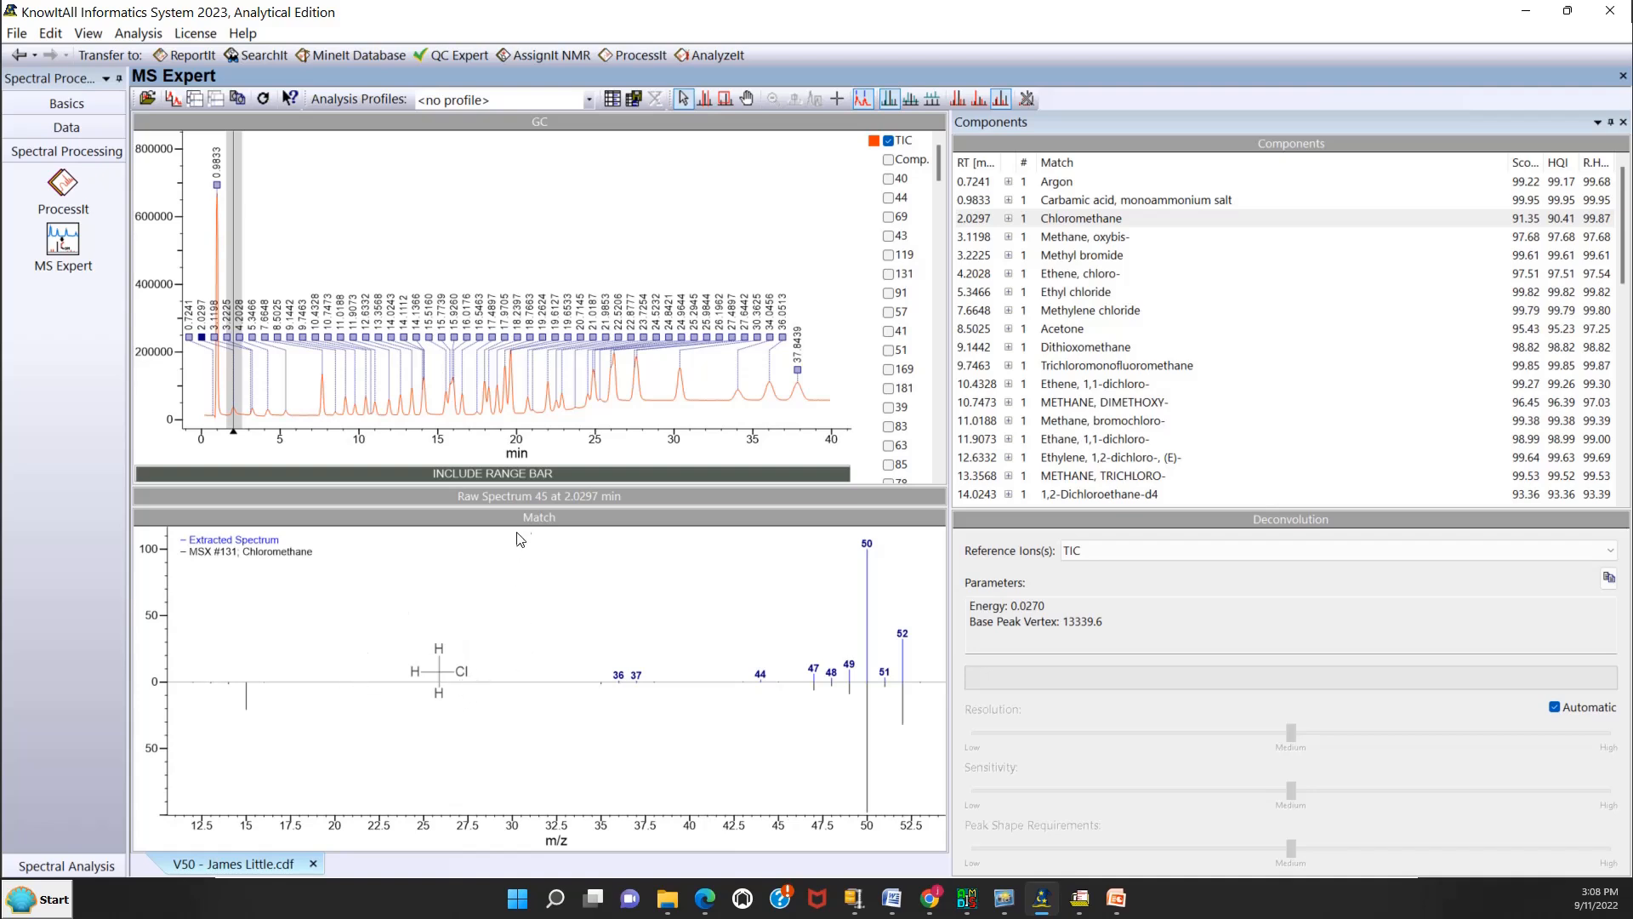
{"action": "left_click_drag", "start_coordinate": [524, 519], "coordinate": [528, 676]}
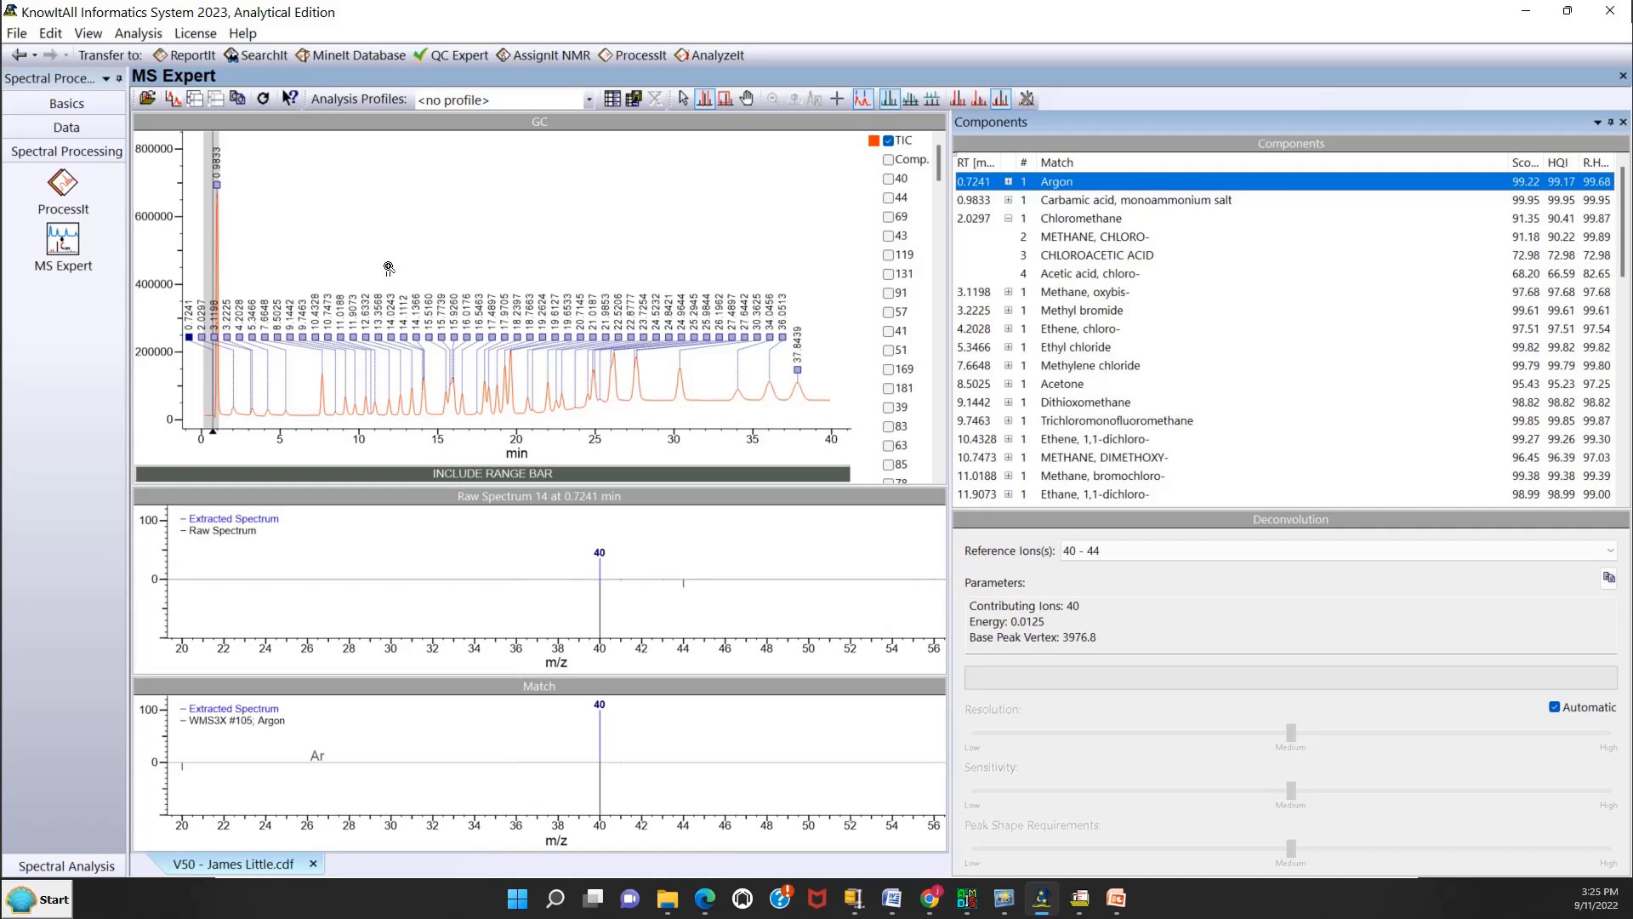
Zoom the chromatogram horizontally to about 1.5 to 39 min, leaving out the large early peak.
{"action": "right_click", "coordinate": [364, 223]}
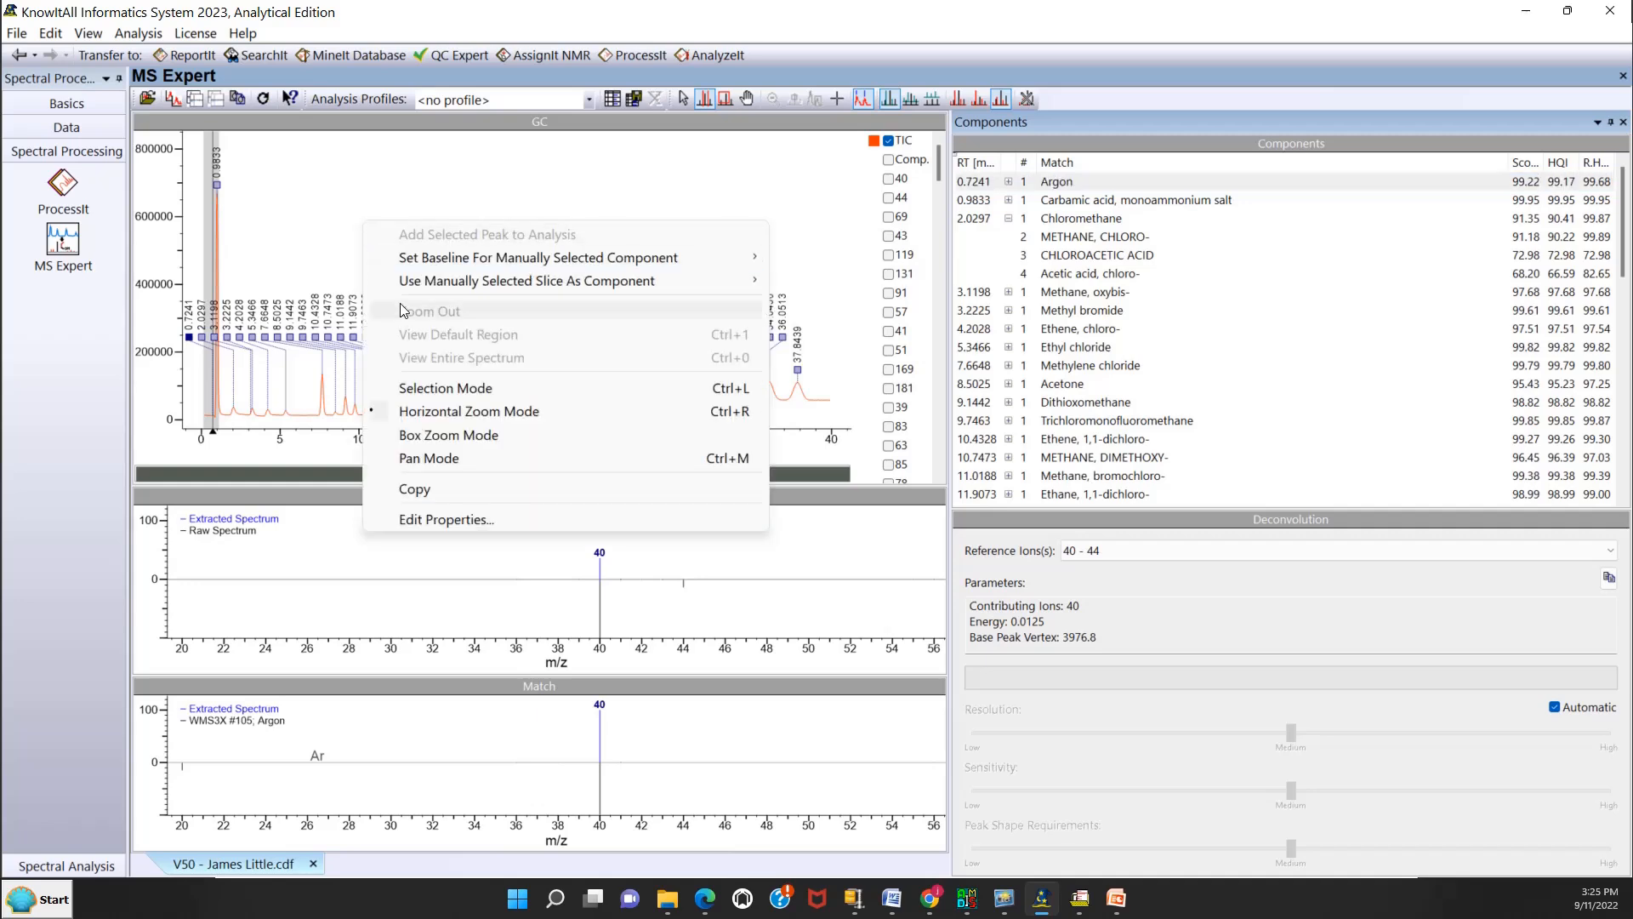
{"action": "left_click", "coordinate": [442, 417]}
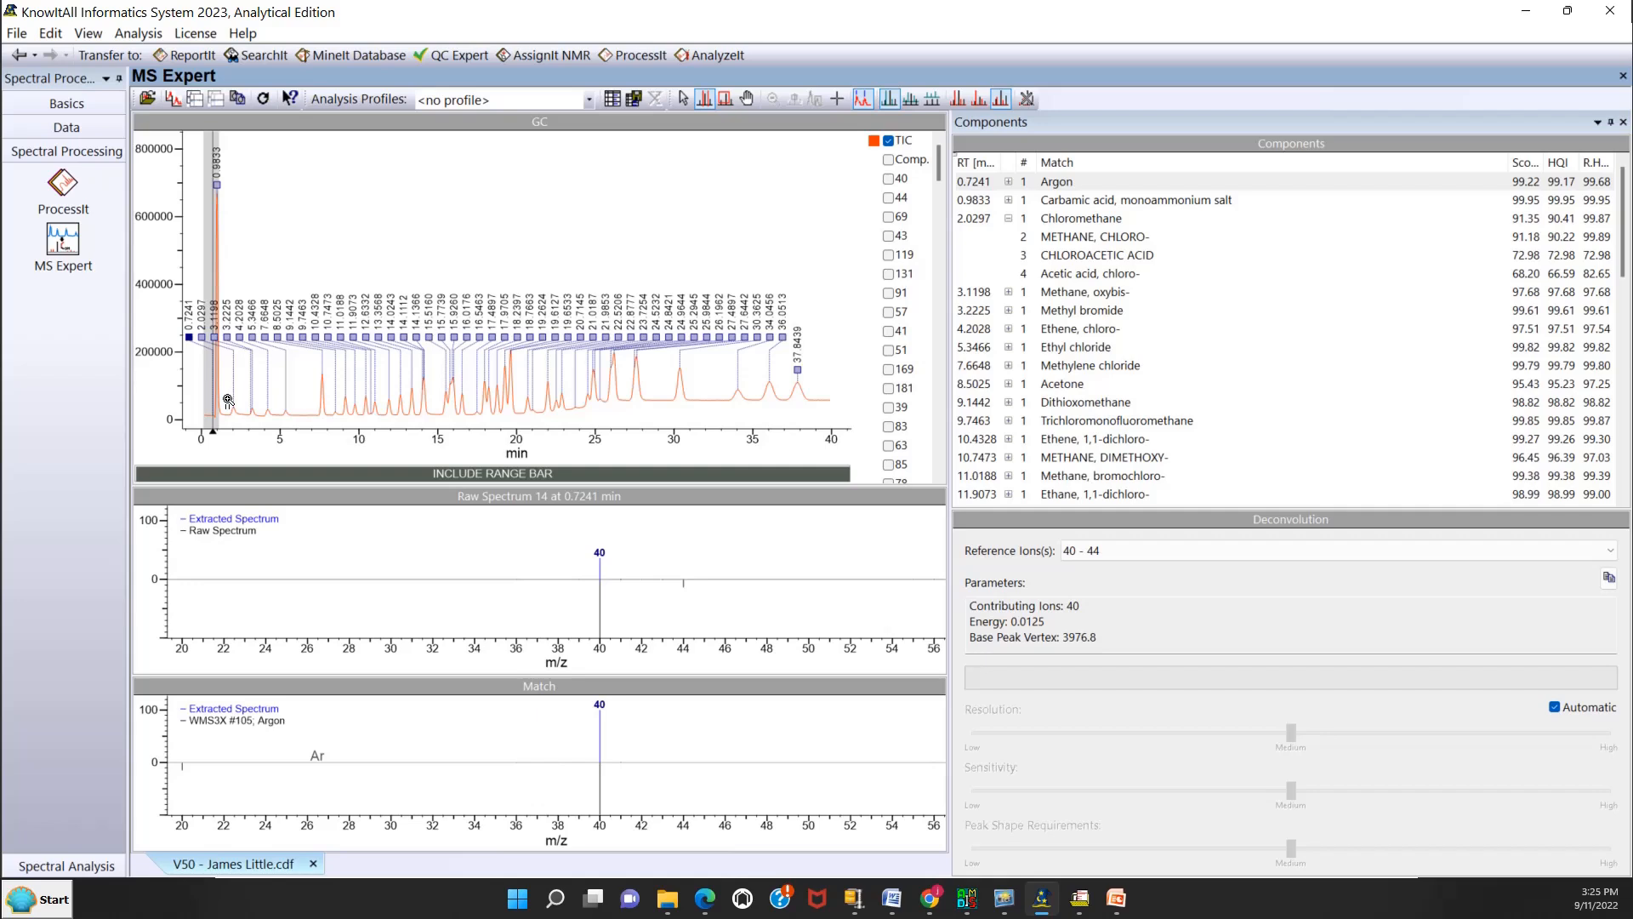
{"action": "left_click_drag", "start_coordinate": [225, 401], "coordinate": [821, 405]}
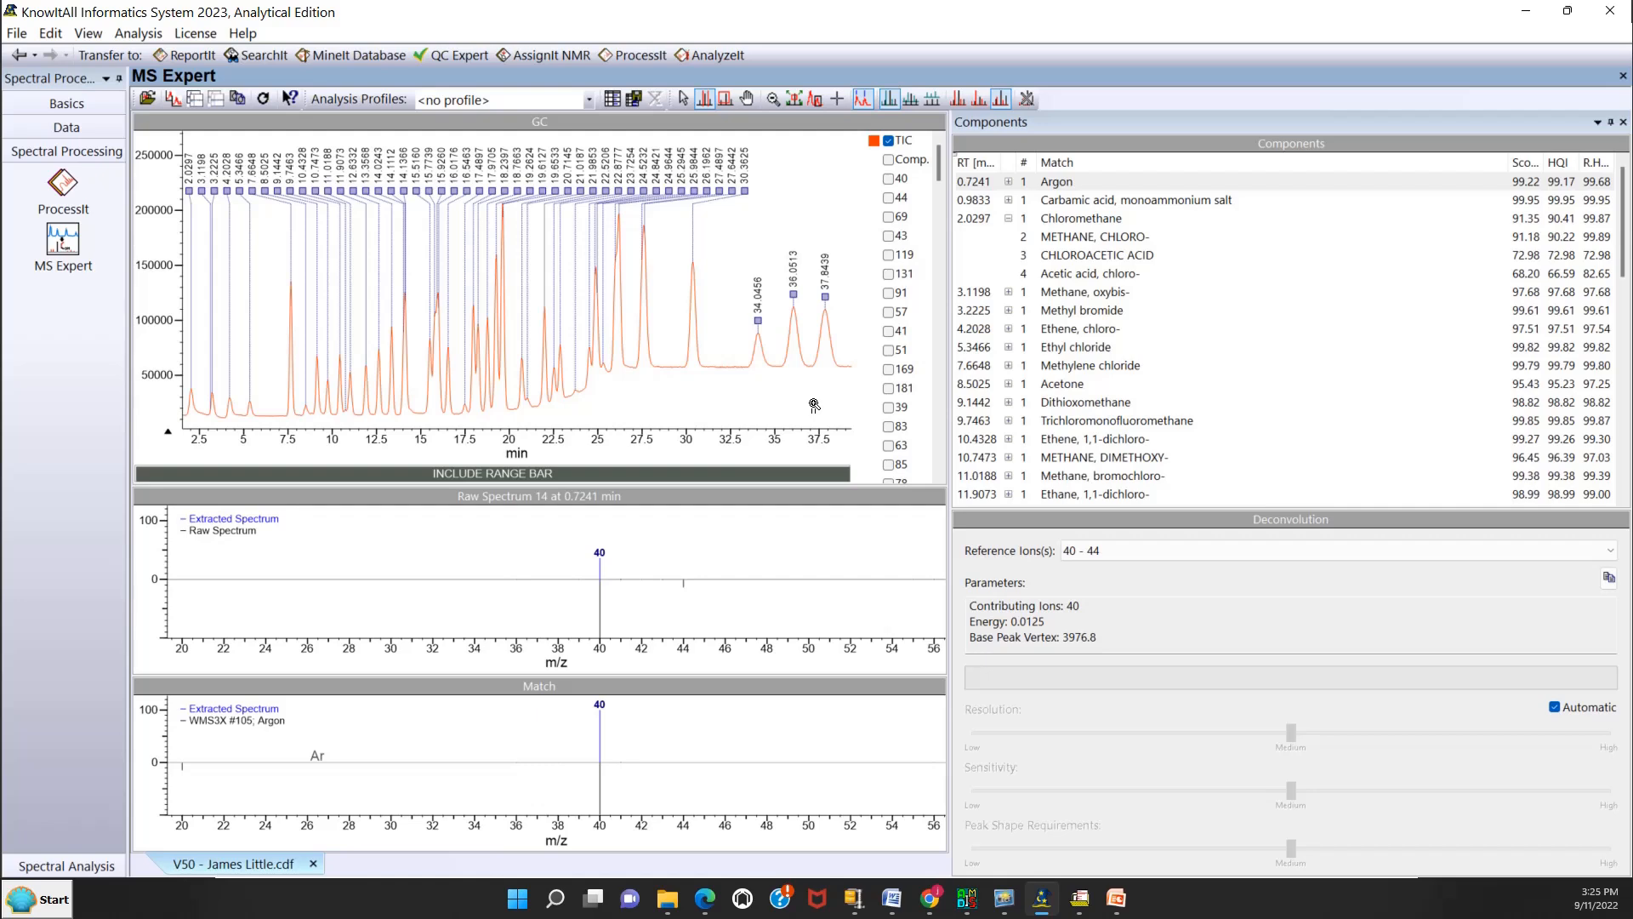
Collapse the Chloromethane hits and examine the spectra of the Carbamic acid, Chloromethane and Methane, oxybis- components, returning to Chloromethane.
{"action": "left_click", "coordinate": [1010, 217]}
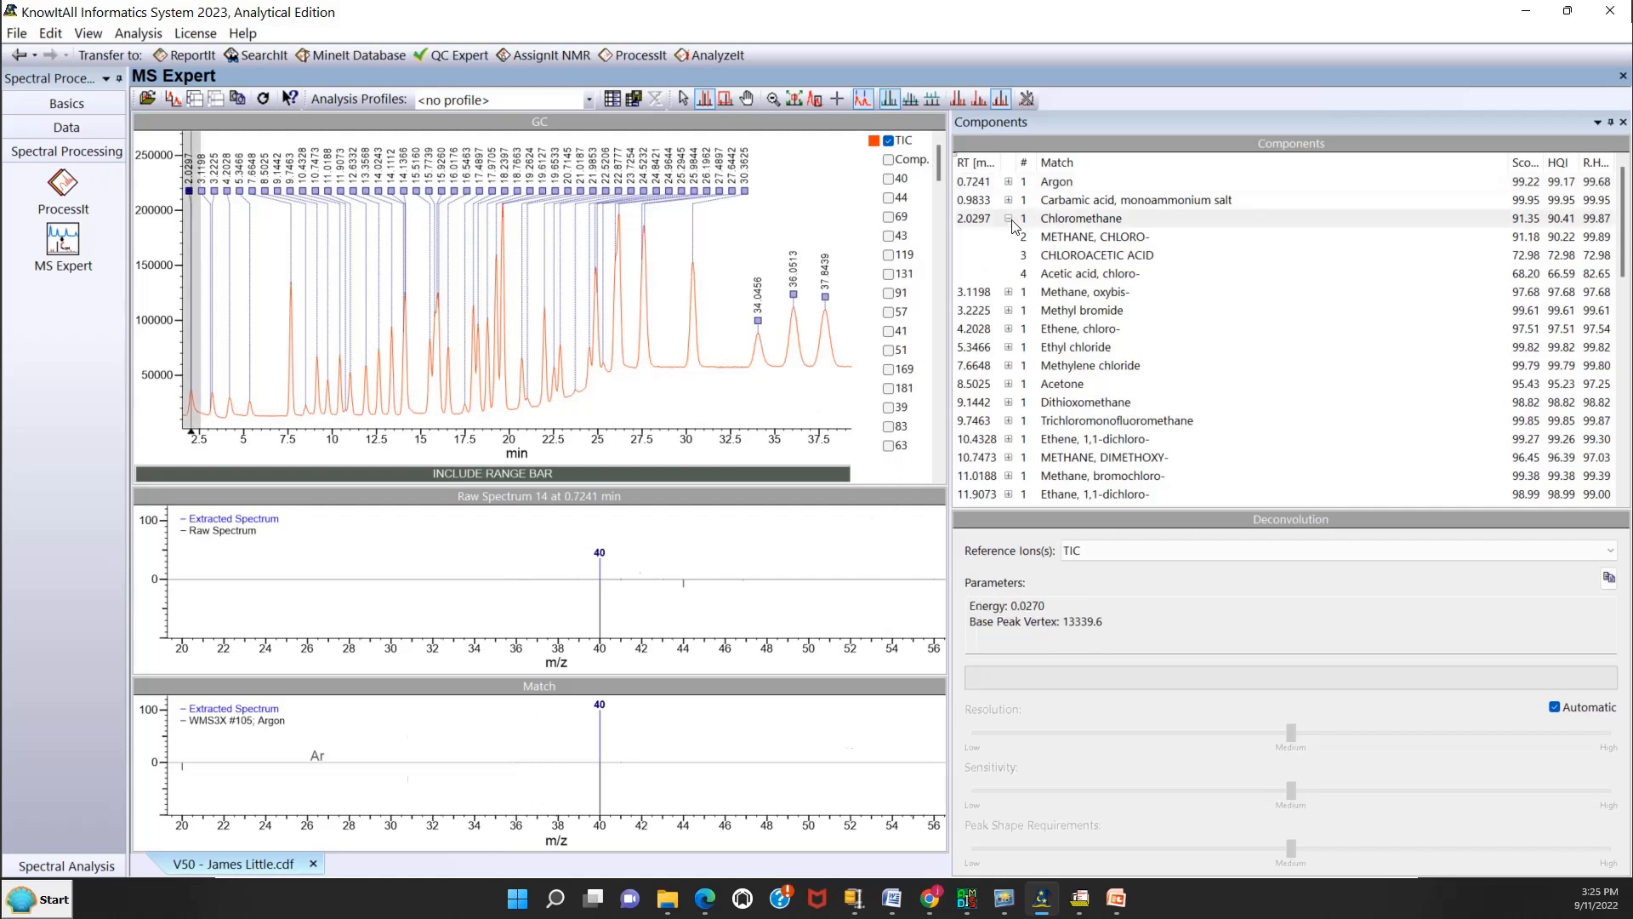
{"action": "left_click", "coordinate": [1064, 202]}
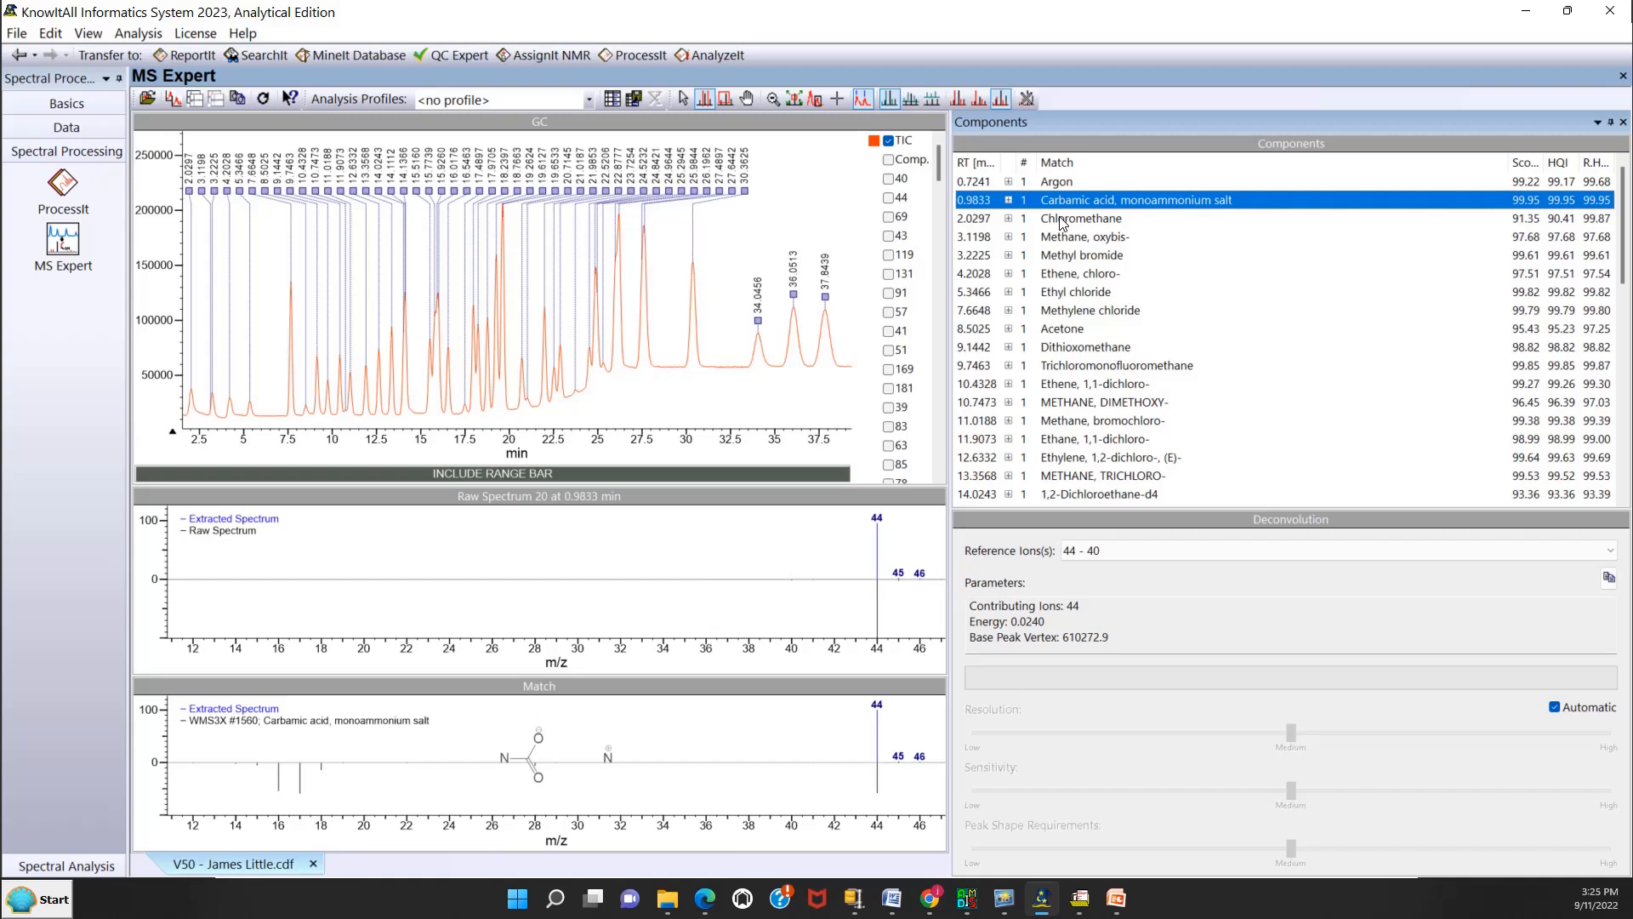
{"action": "left_click", "coordinate": [1063, 223]}
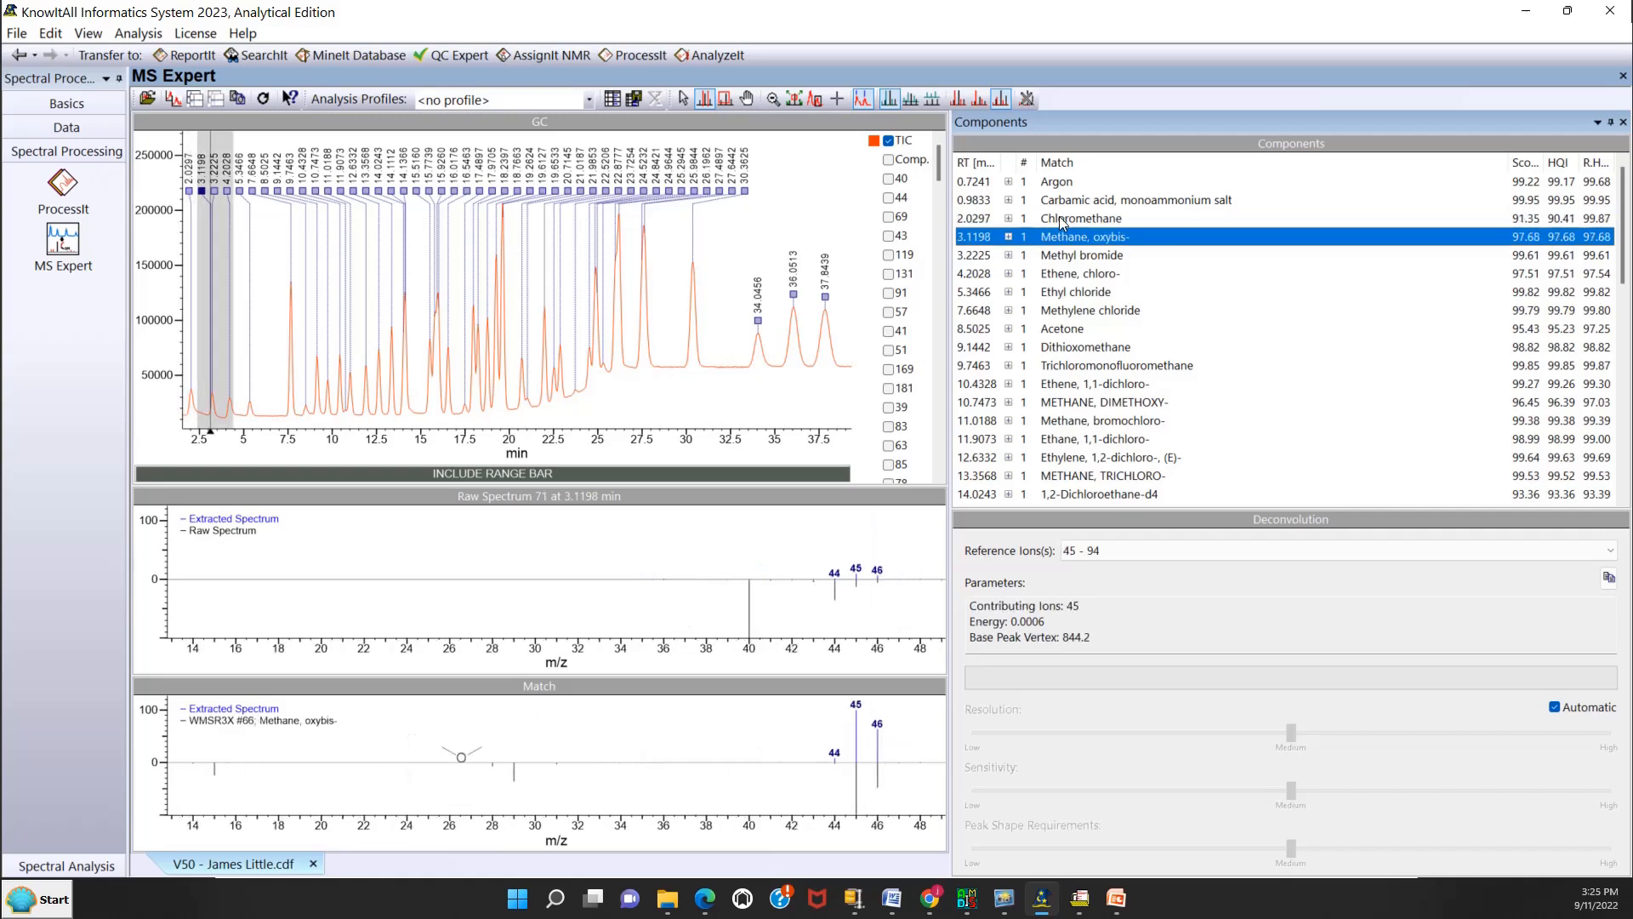
{"action": "key", "text": "Down"}
{"action": "key", "text": "Up"}
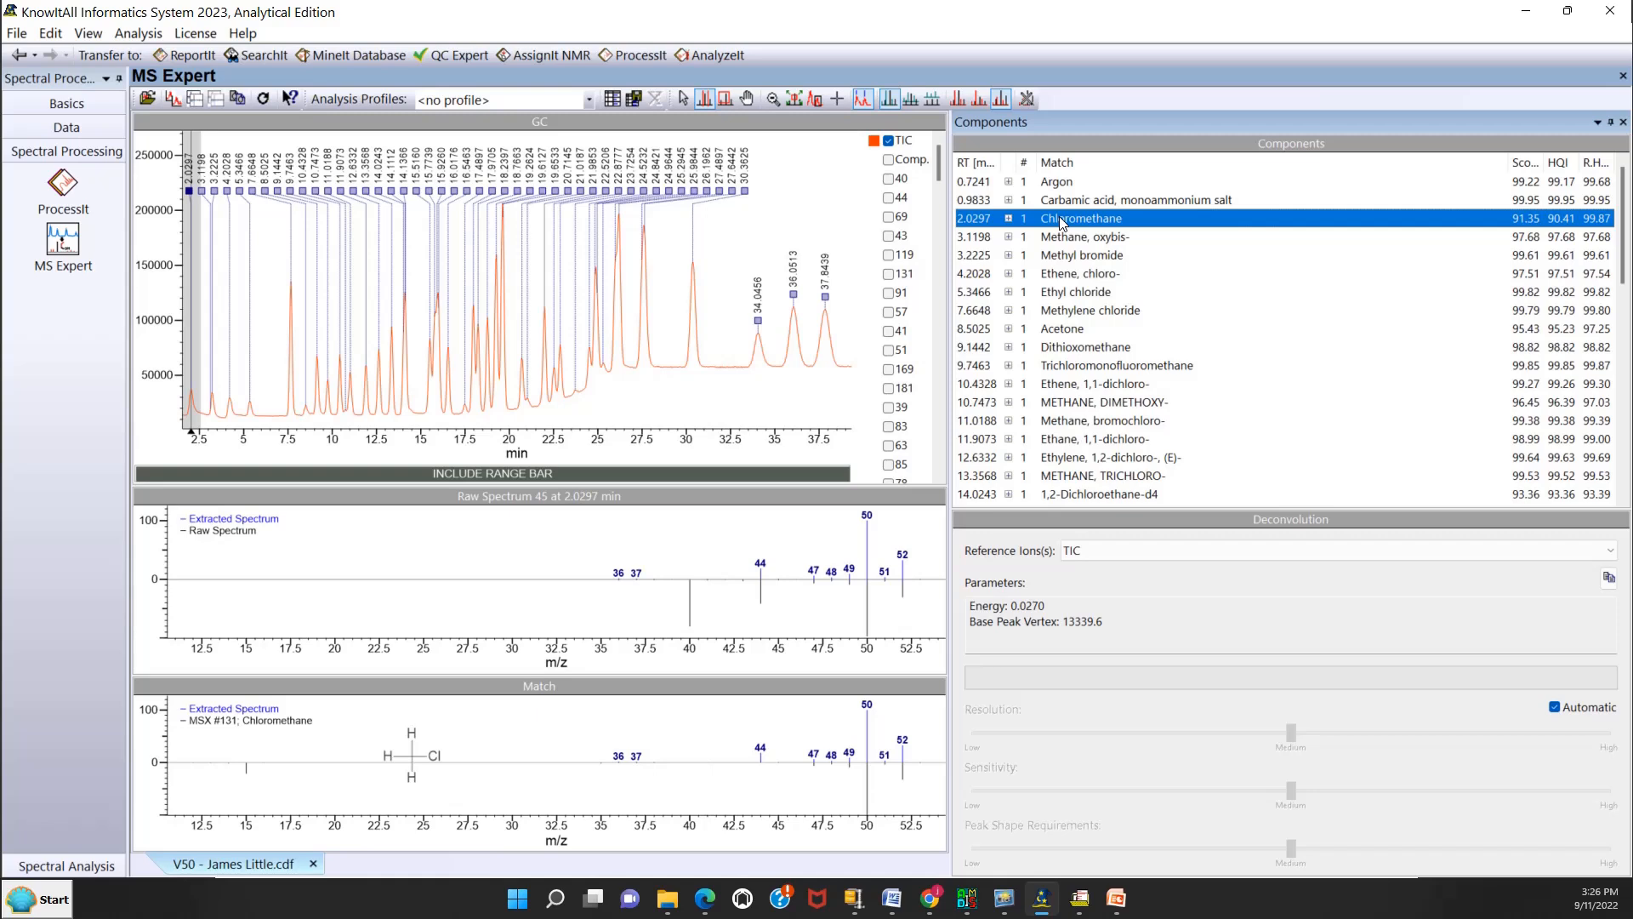
Expand the Chloromethane hits and compare the match spectra of its alternatives down to Acetic acid, chloro-.
{"action": "double_click", "coordinate": [1062, 220]}
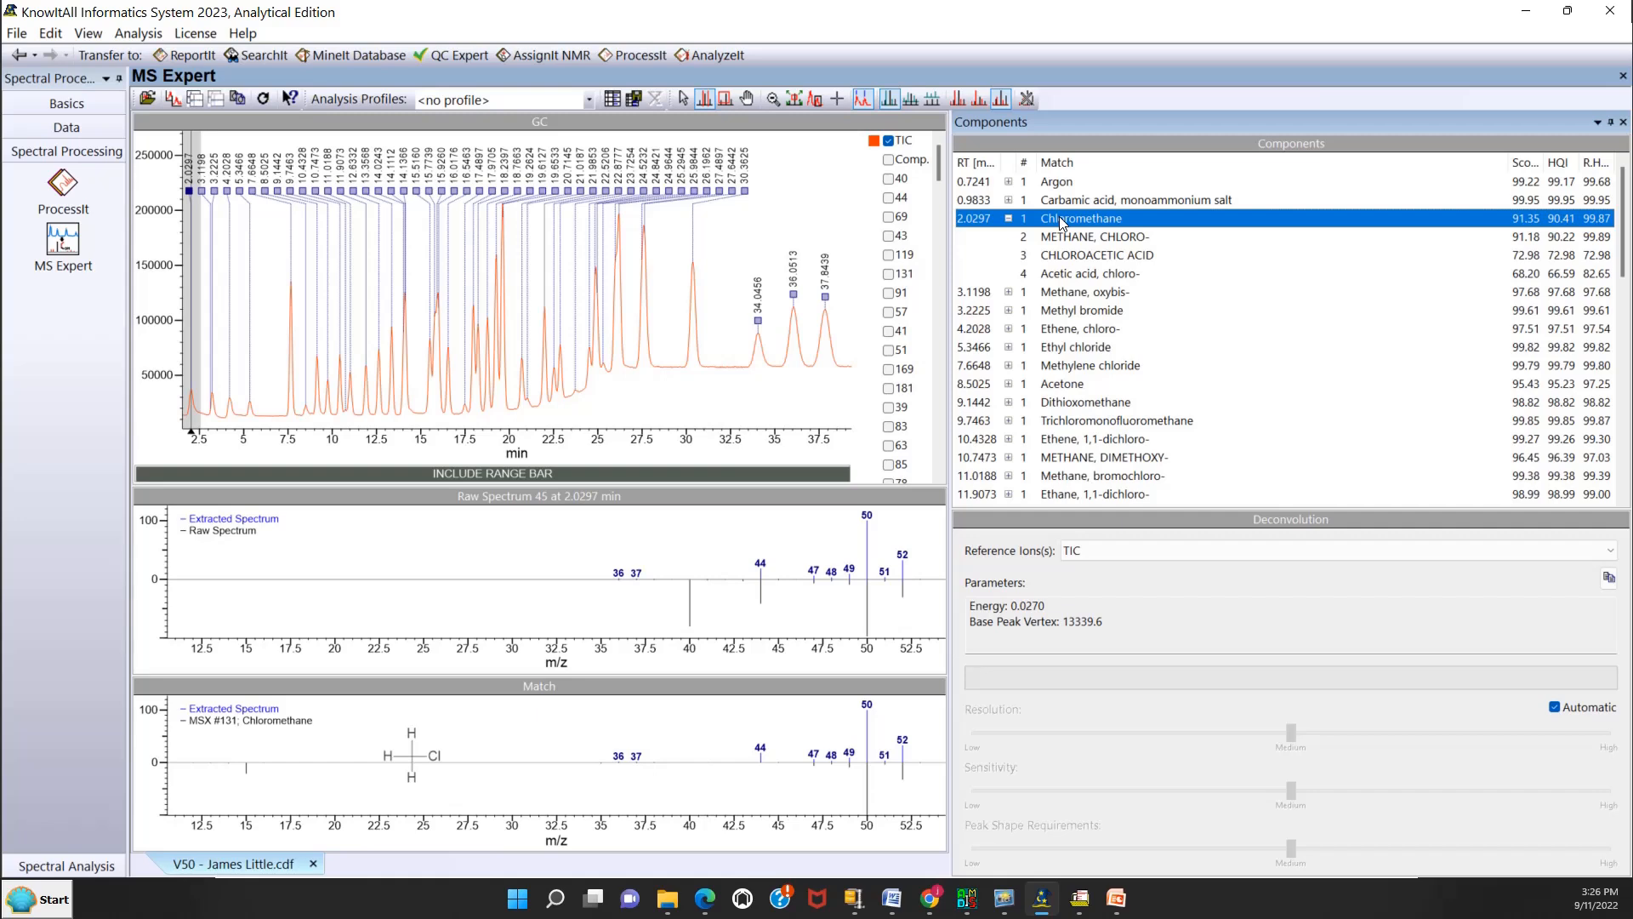
{"action": "key", "text": "Down"}
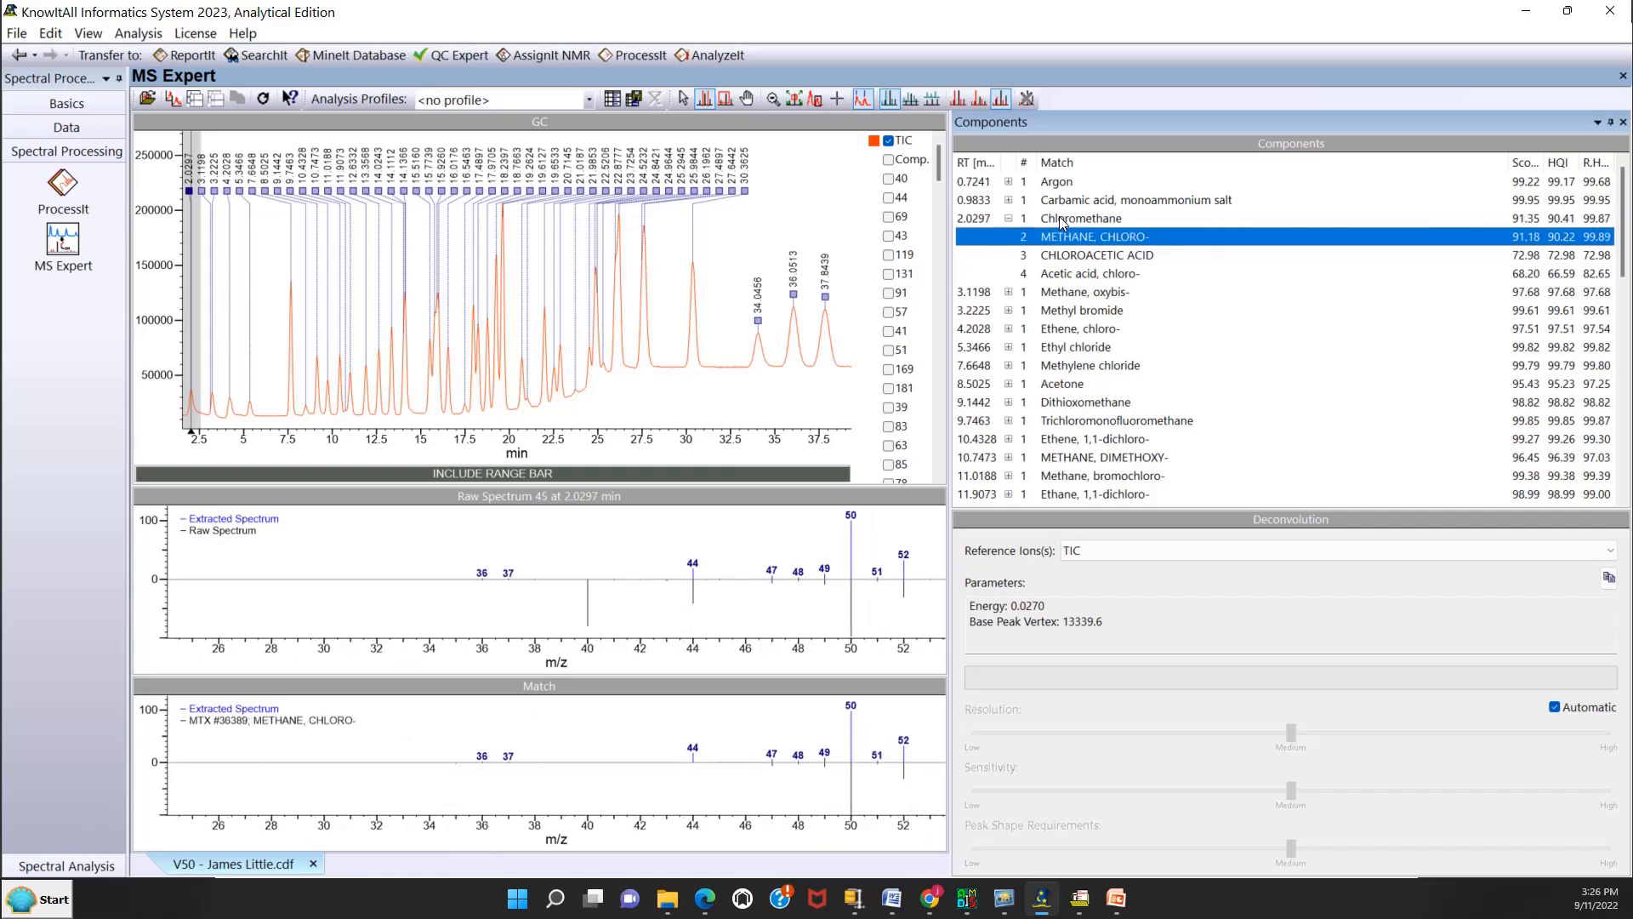
{"action": "key", "text": "Down"}
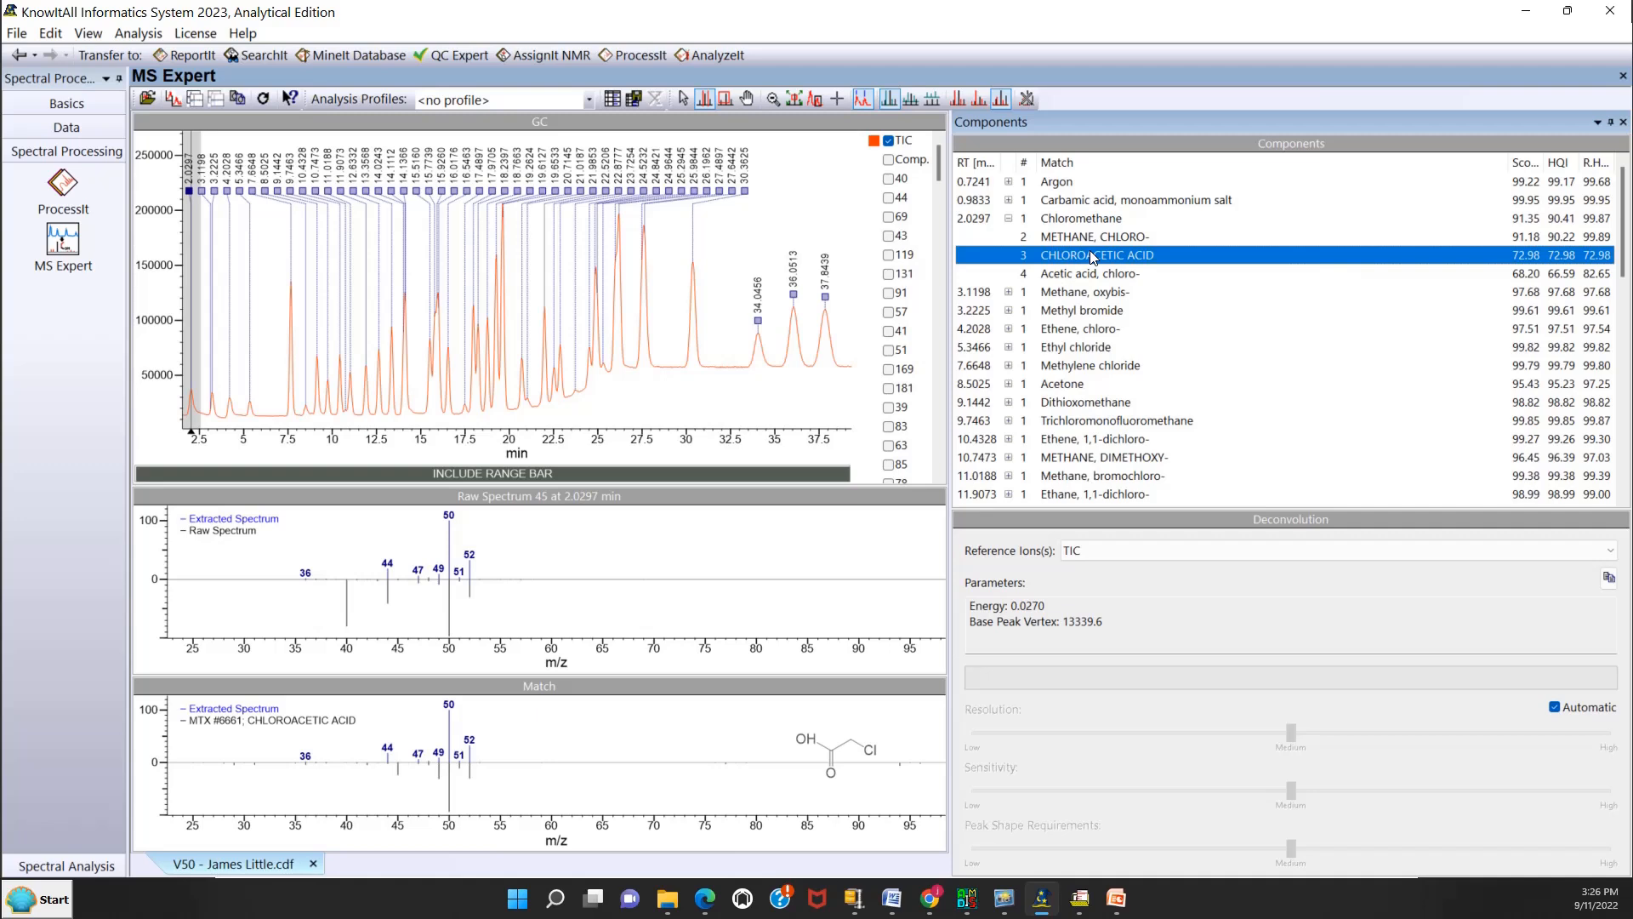
{"action": "key", "text": "Down"}
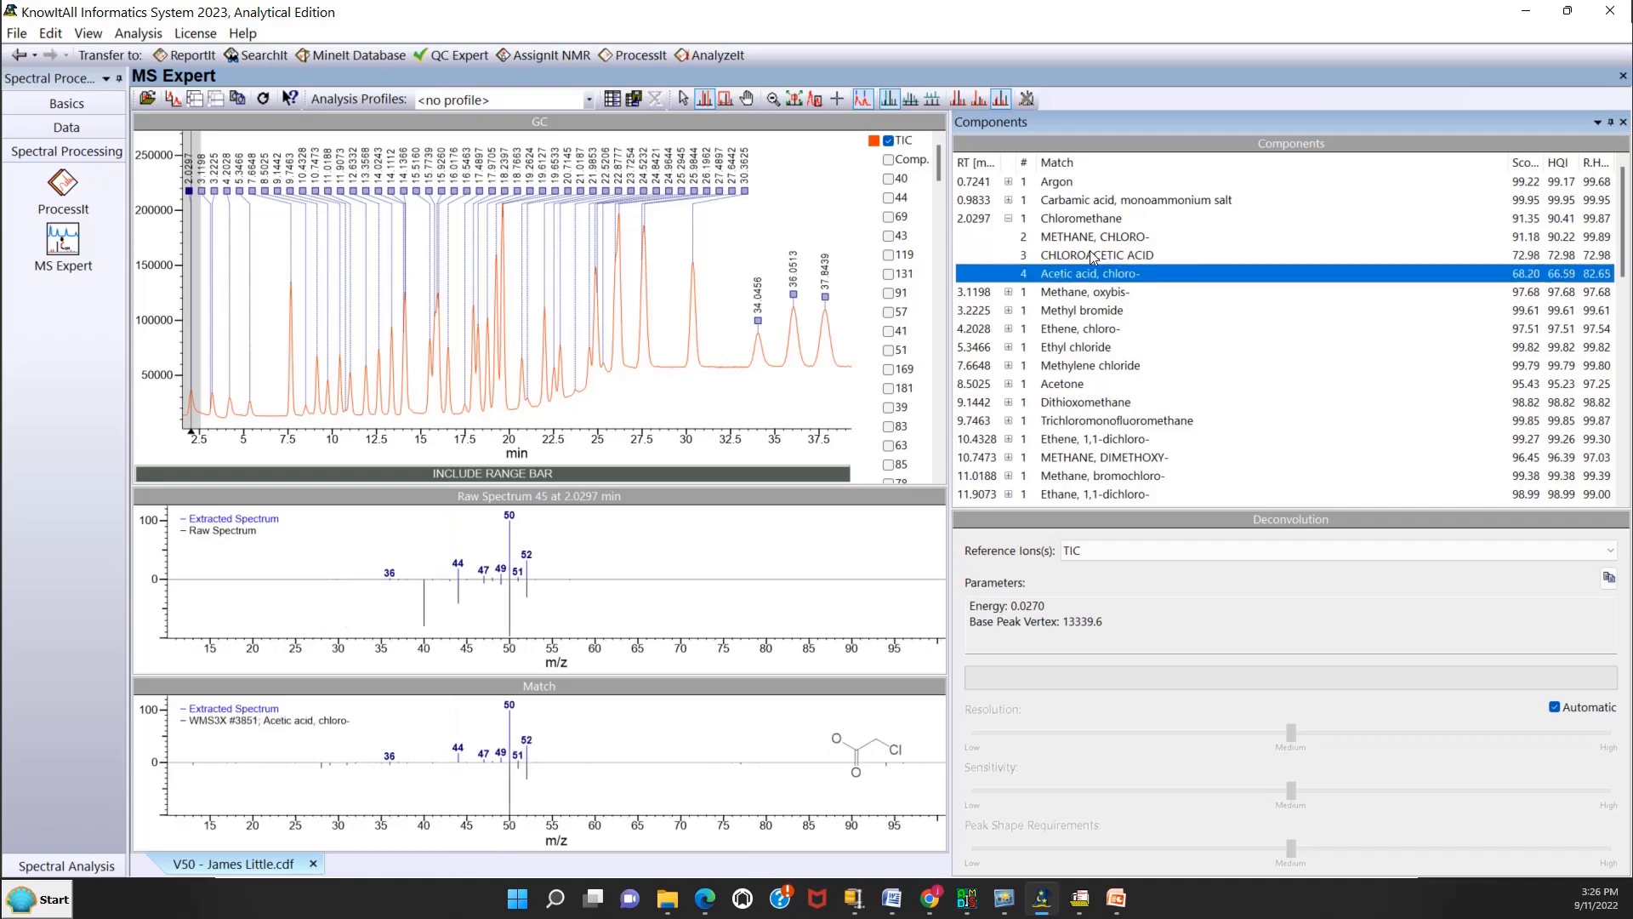
Compare the extracted and match spectra of the neighbouring Methane, oxybis- and Methyl bromide components.
{"action": "key", "text": "Down"}
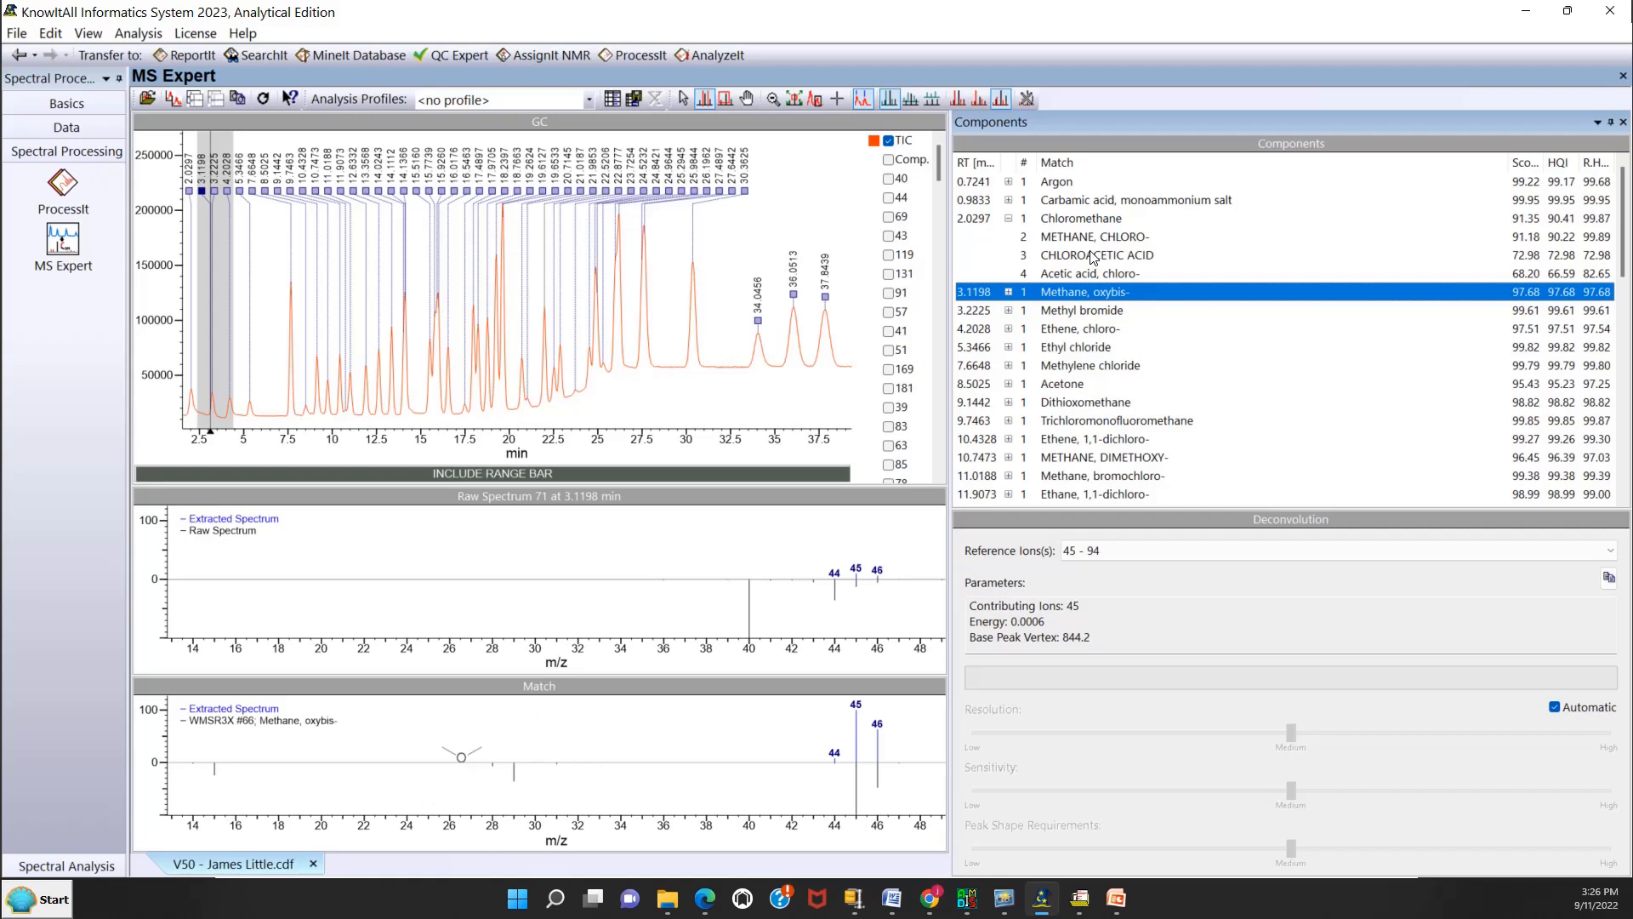
{"action": "key", "text": "Down"}
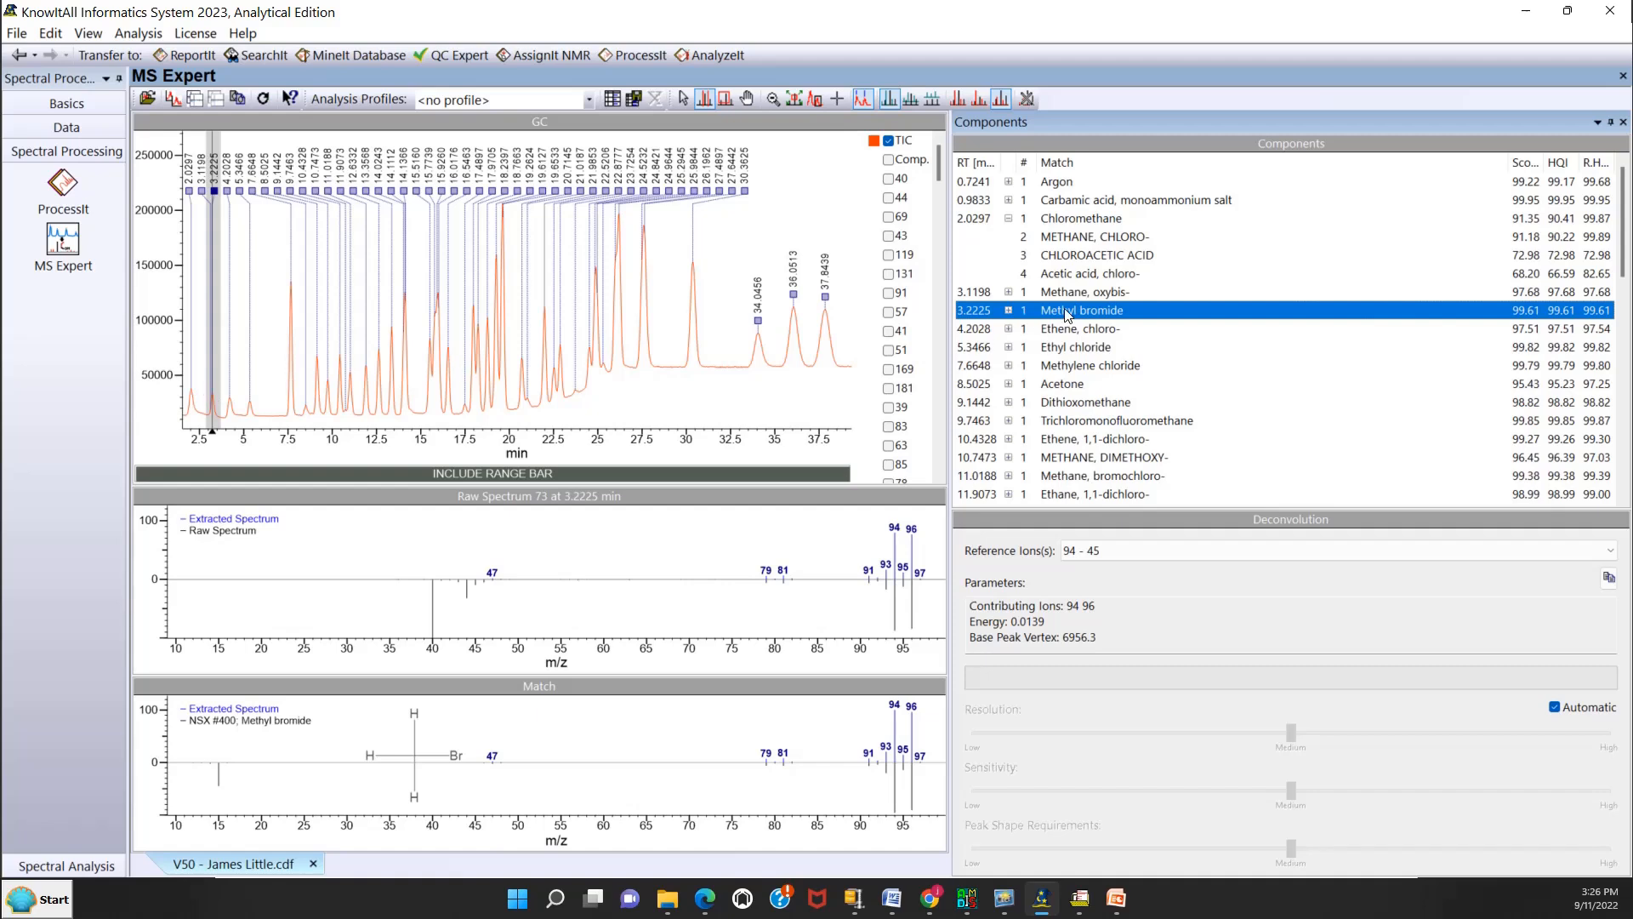
{"action": "key", "text": "Up"}
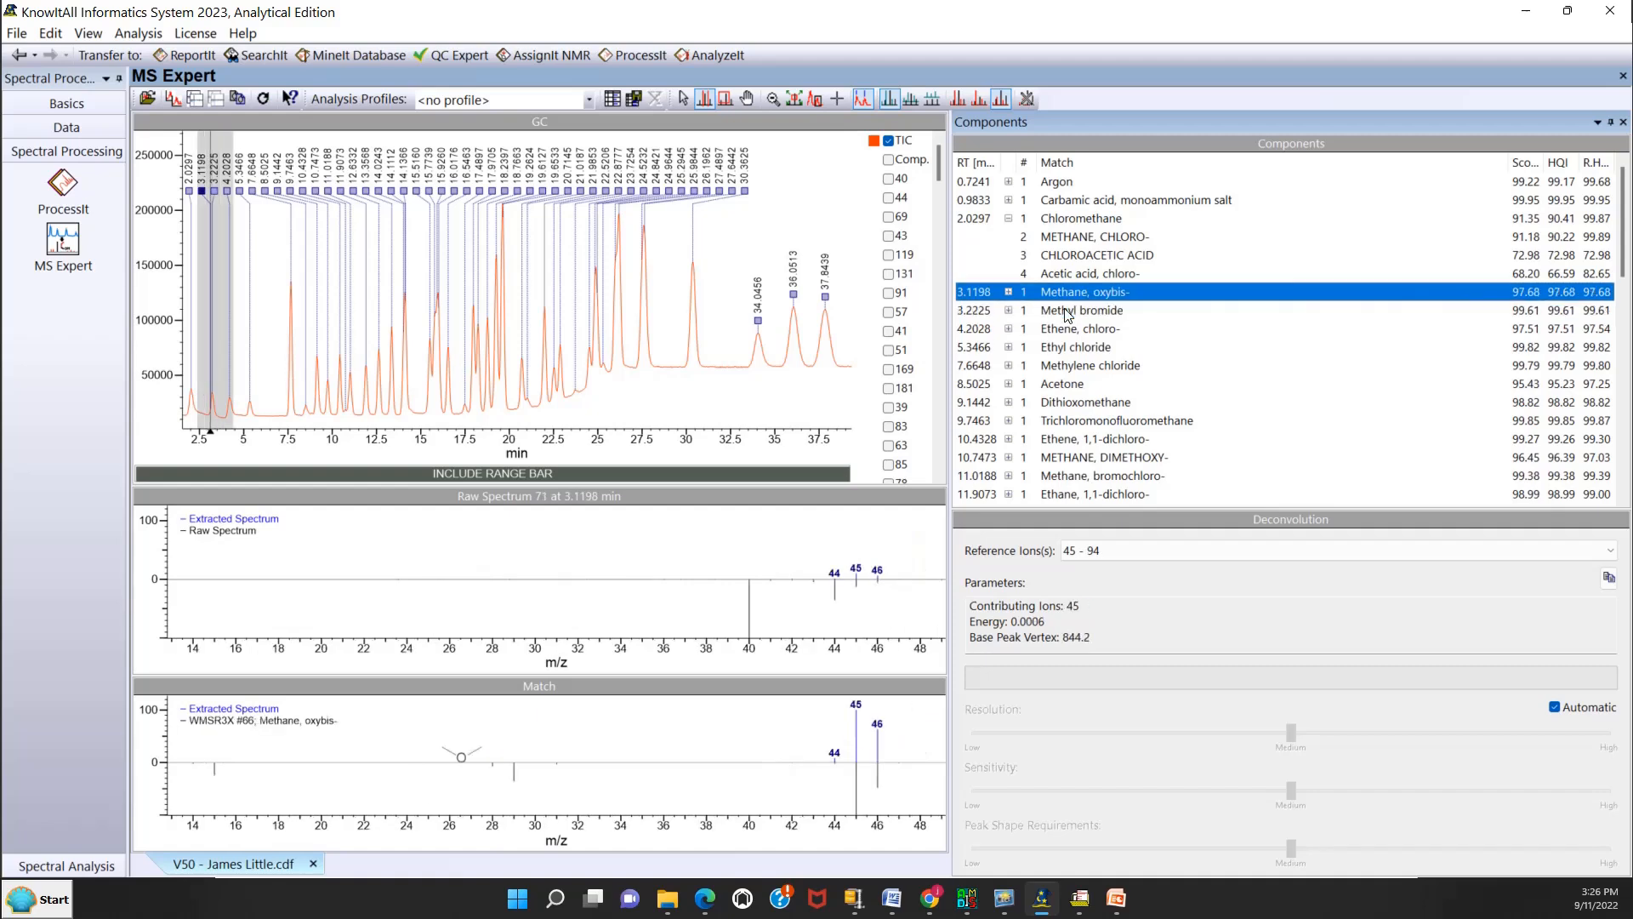
Compare the extracted and match spectra of the successive components from Methyl bromide to 1,4-Dioxane.
{"action": "key", "text": "Down"}
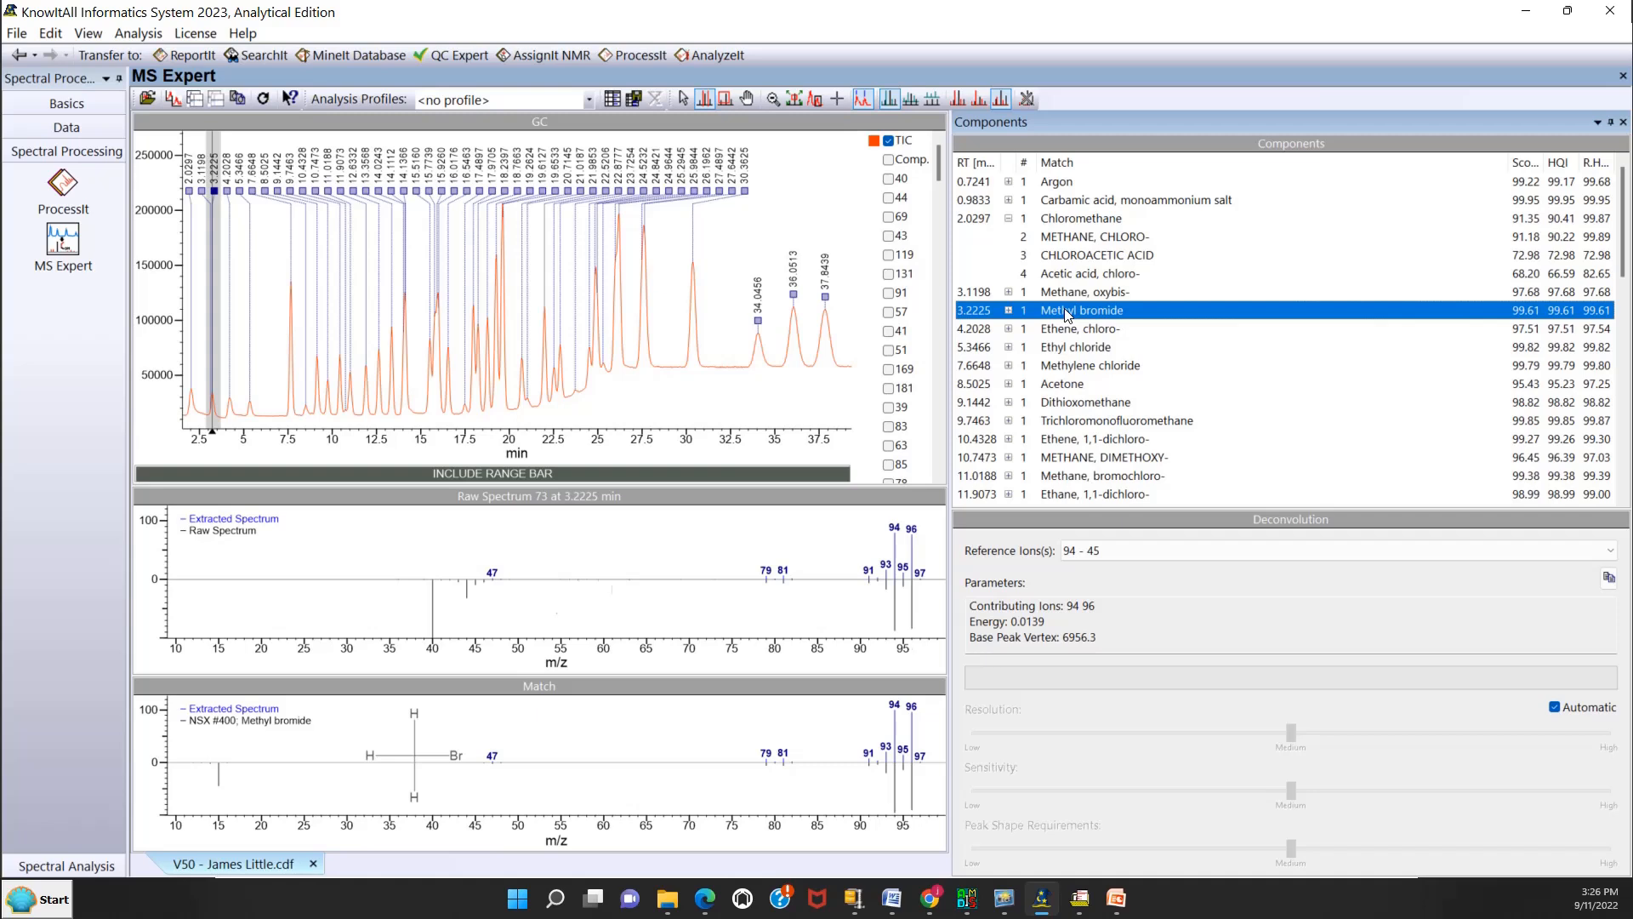
{"action": "key", "text": "Down"}
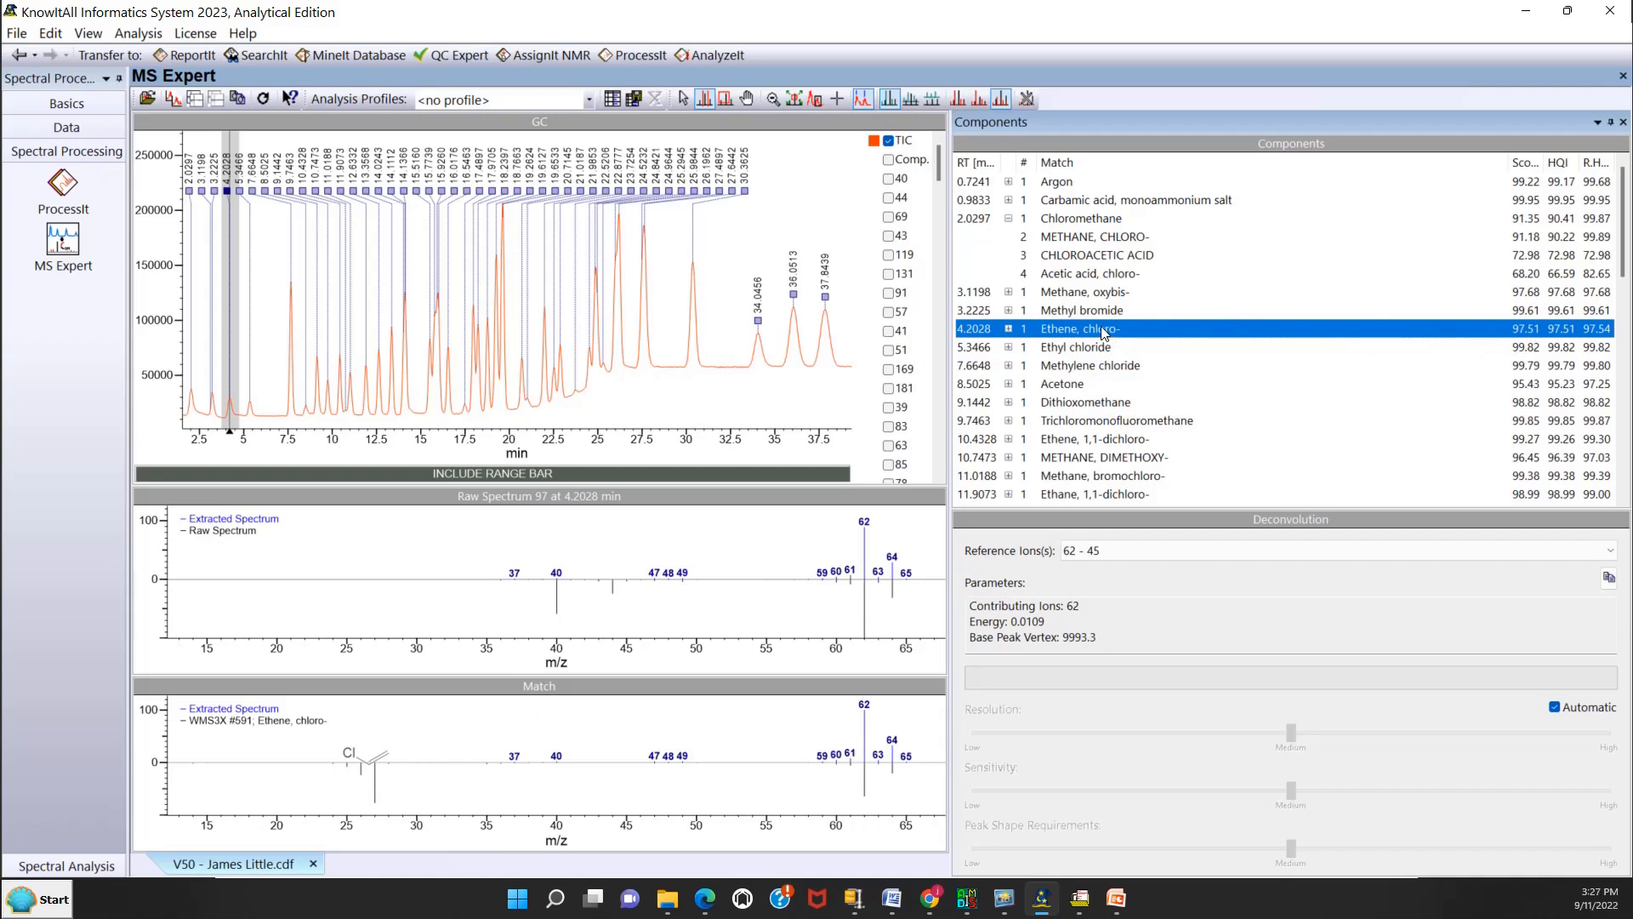
{"action": "key", "text": "Down"}
{"action": "key", "text": "Down"}
{"action": "key", "text": "Down"}
{"action": "key", "text": "Down"}
{"action": "key", "text": "Down"}
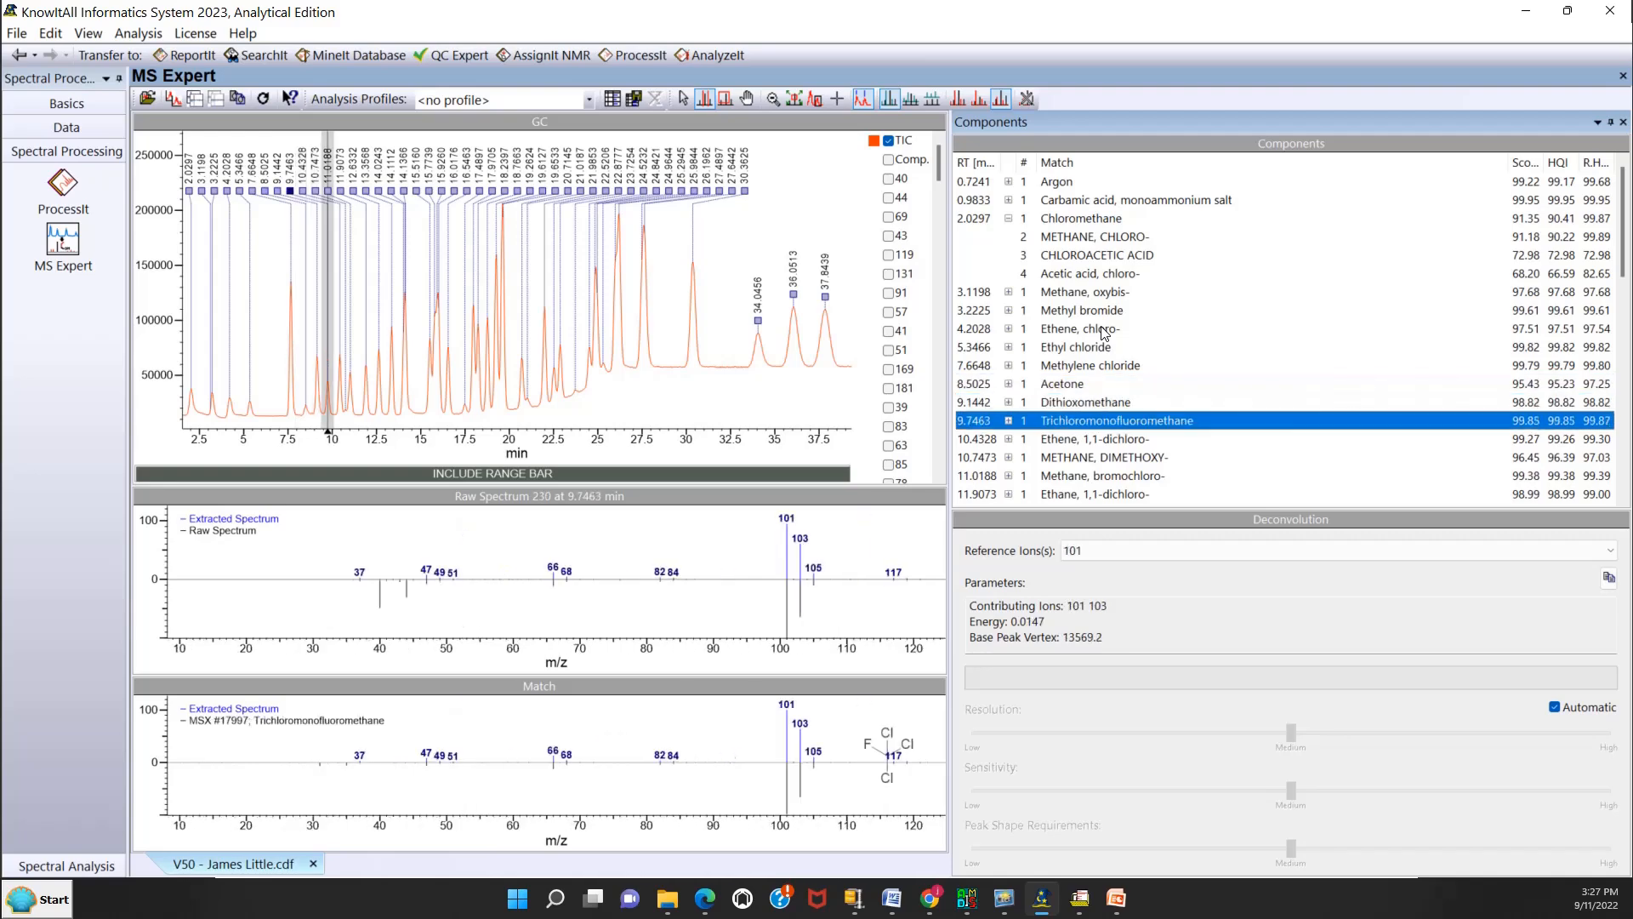
{"action": "key", "text": "Down"}
{"action": "key", "text": "Down"}
{"action": "key", "text": "Down"}
{"action": "key", "text": "Down"}
{"action": "key", "text": "Down"}
{"action": "key", "text": "Down"}
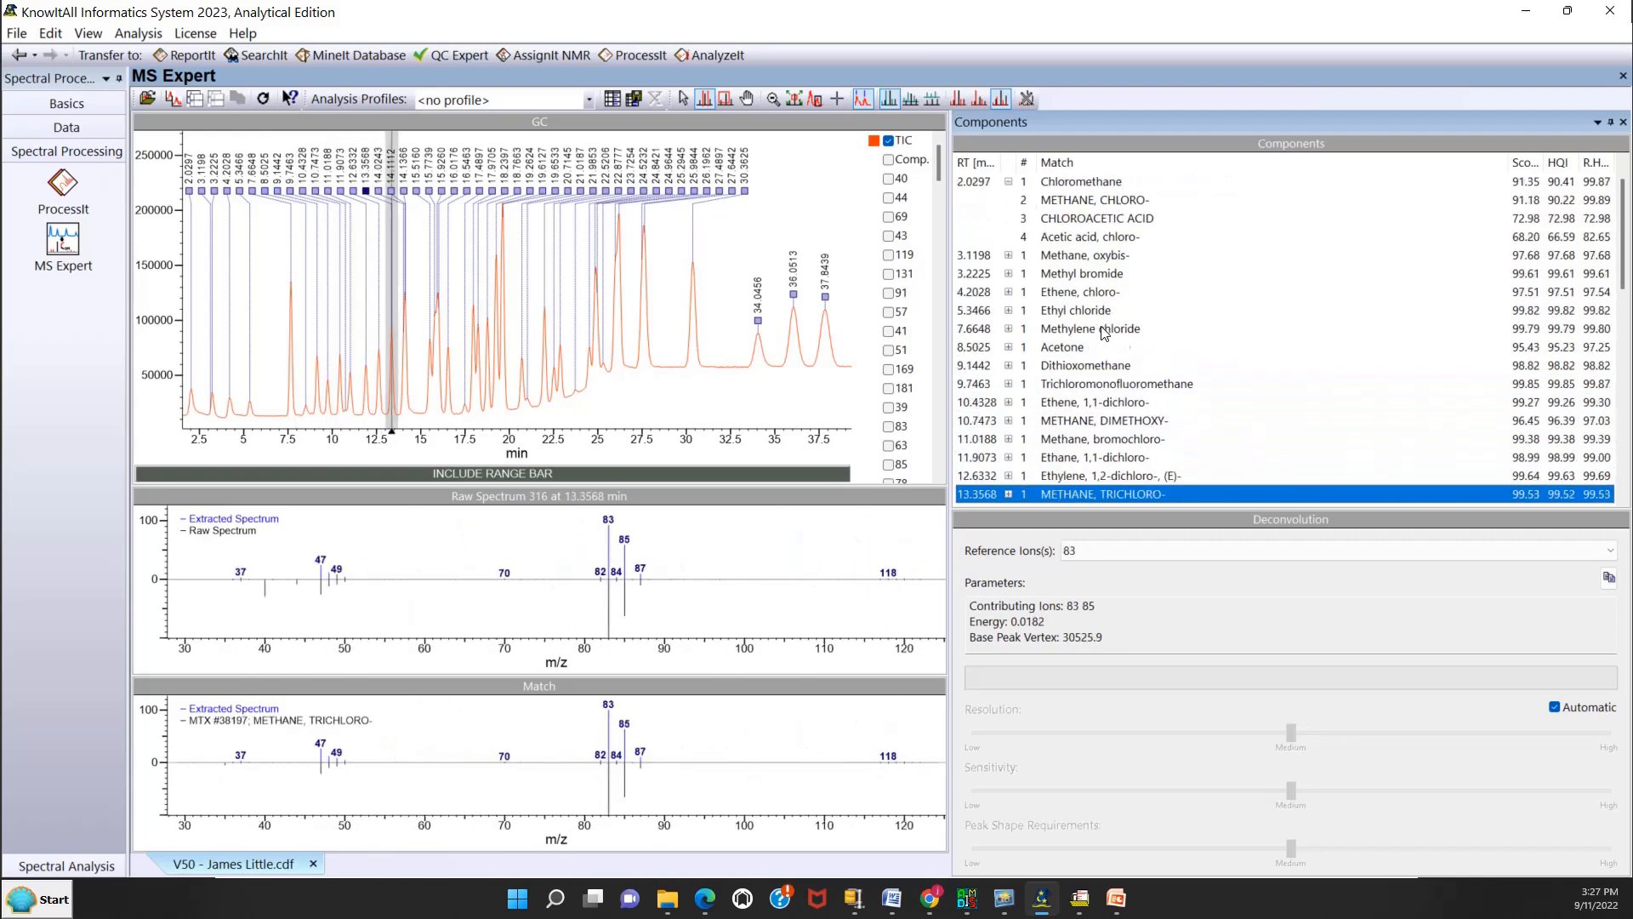
{"action": "key", "text": "Down"}
{"action": "key", "text": "Down"}
{"action": "key", "text": "Down"}
{"action": "key", "text": "Down"}
{"action": "key", "text": "Down"}
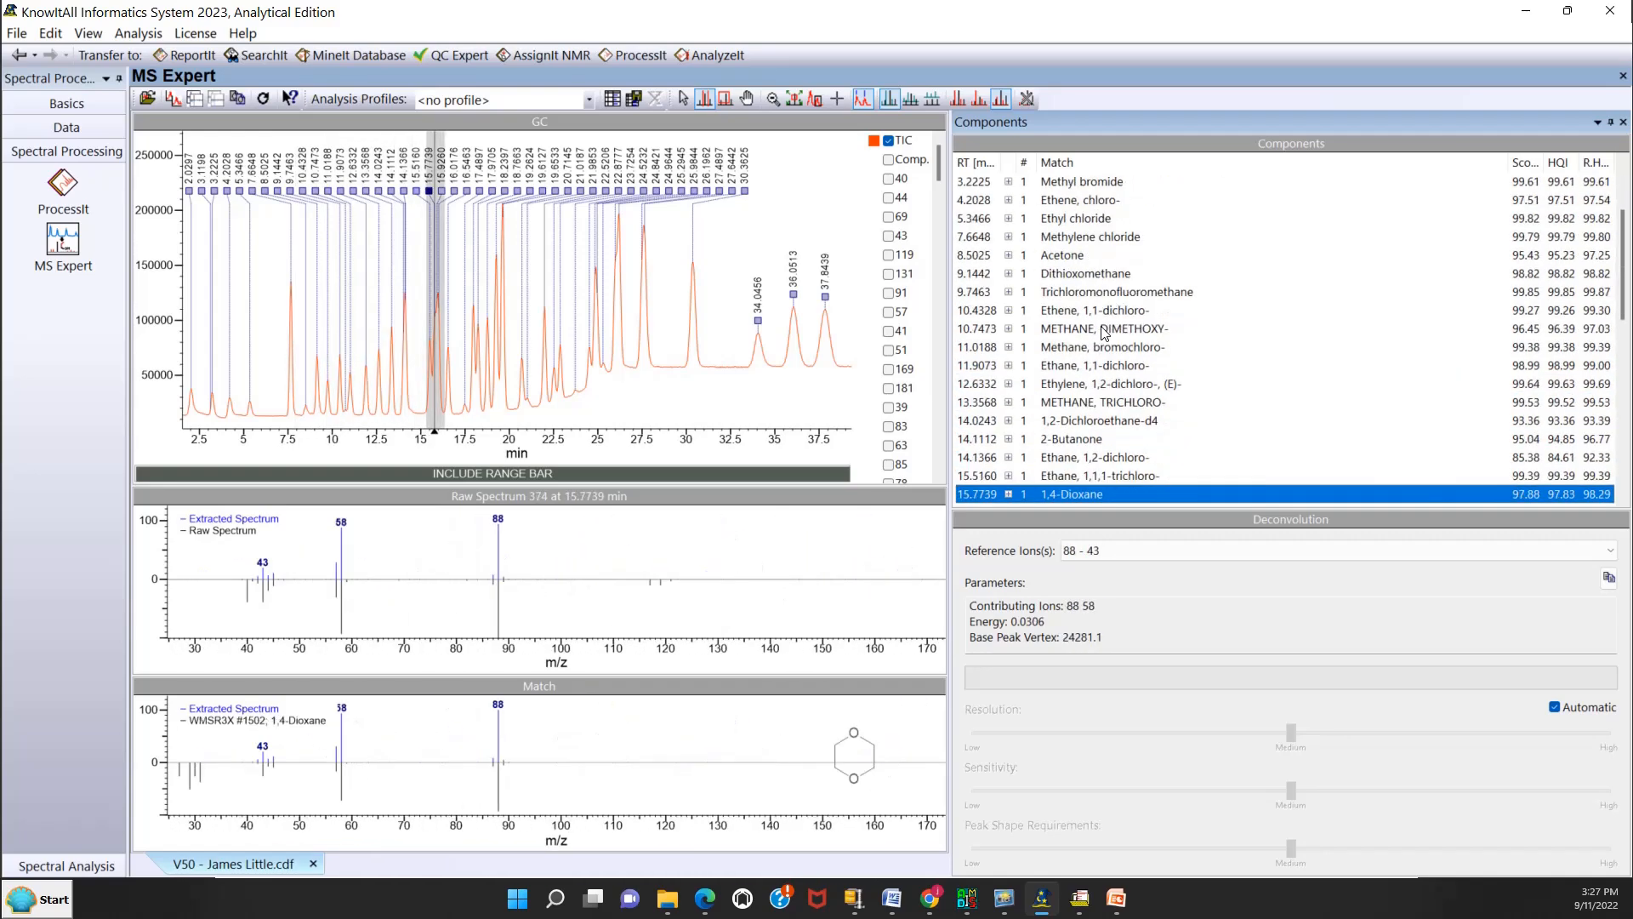
Examine the deconvoluted spectra and library matches from Carbon Tetrachloride through Methane, dibromochloro- to Ethane, 1,1,2-trichloro-.
{"action": "key", "text": "Down"}
{"action": "key", "text": "Down"}
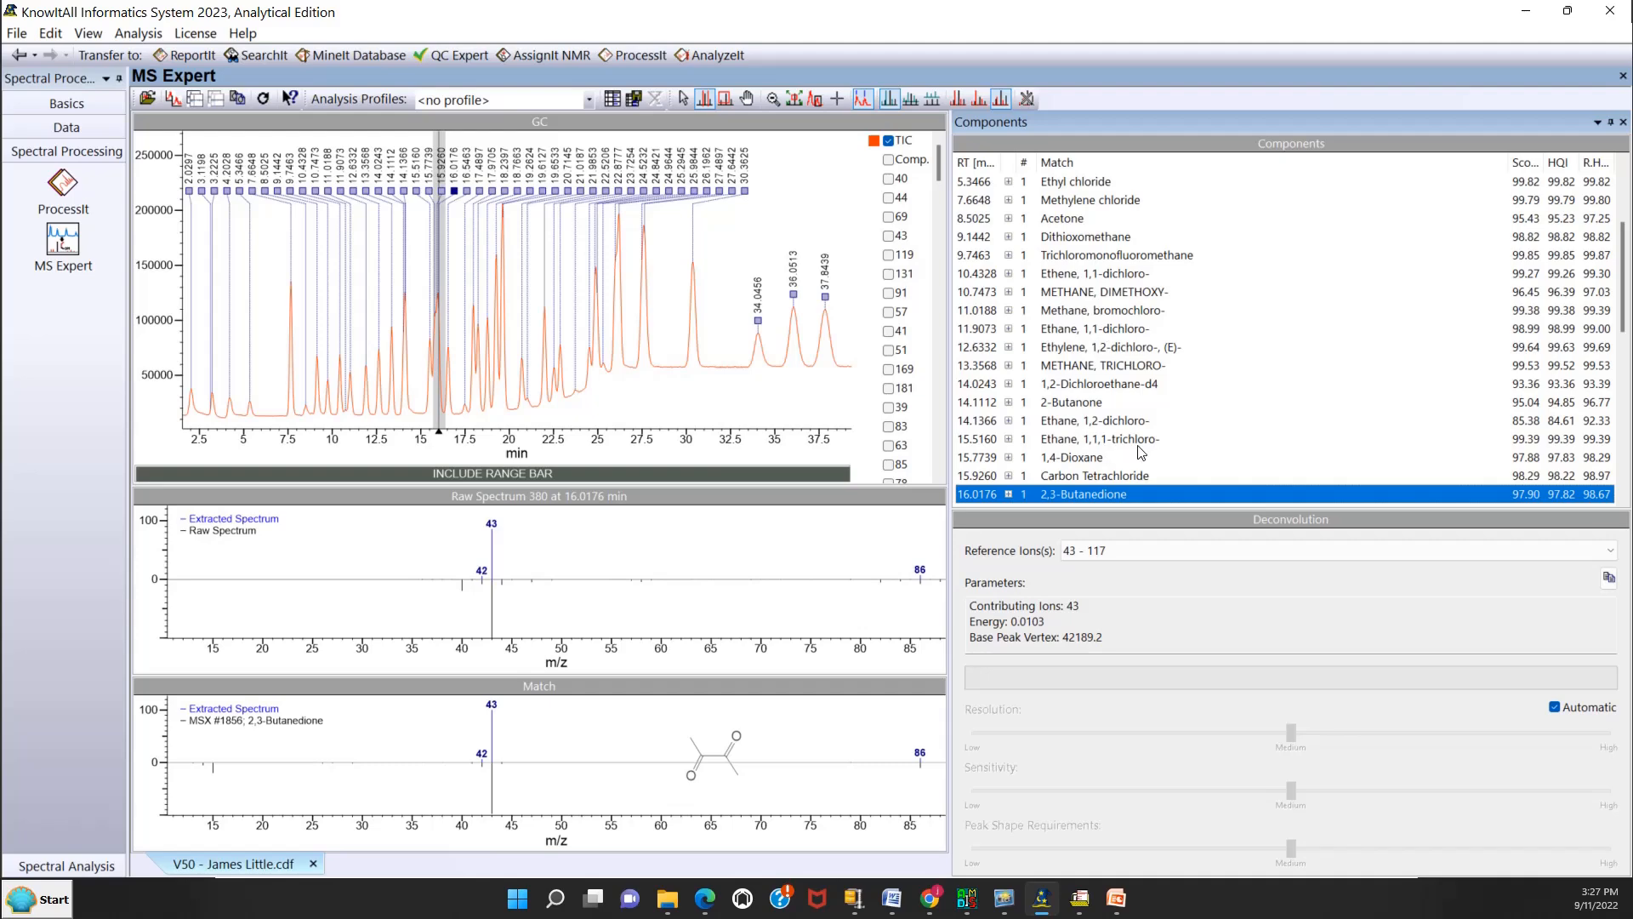
{"action": "key", "text": "Down"}
{"action": "key", "text": "Down"}
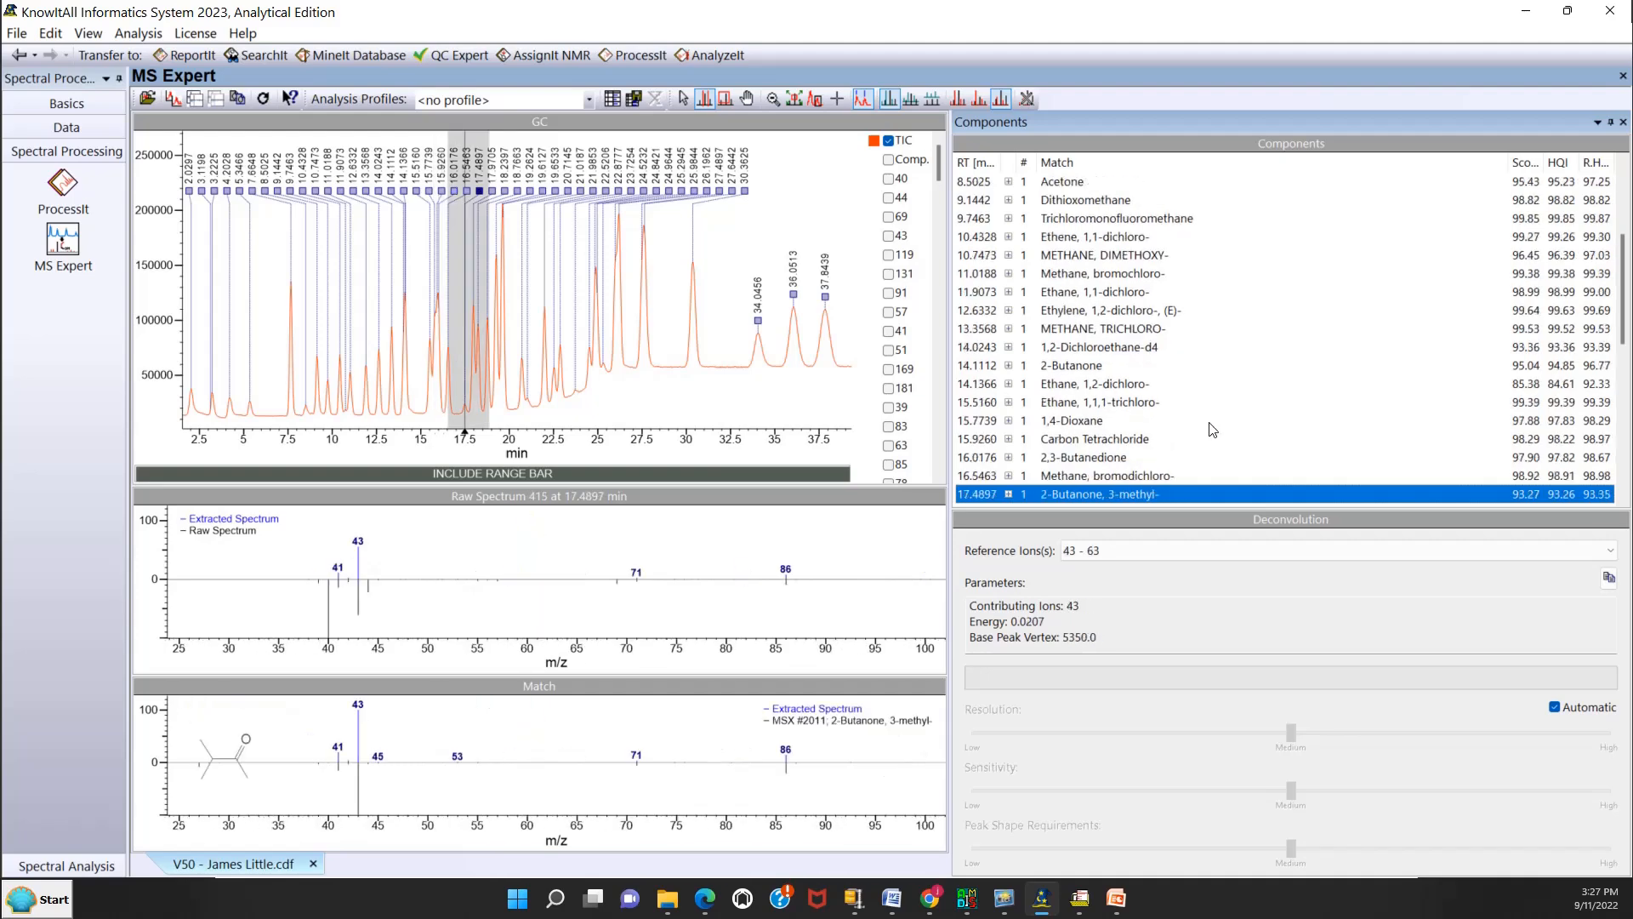
{"action": "key", "text": "Down"}
{"action": "key", "text": "Down"}
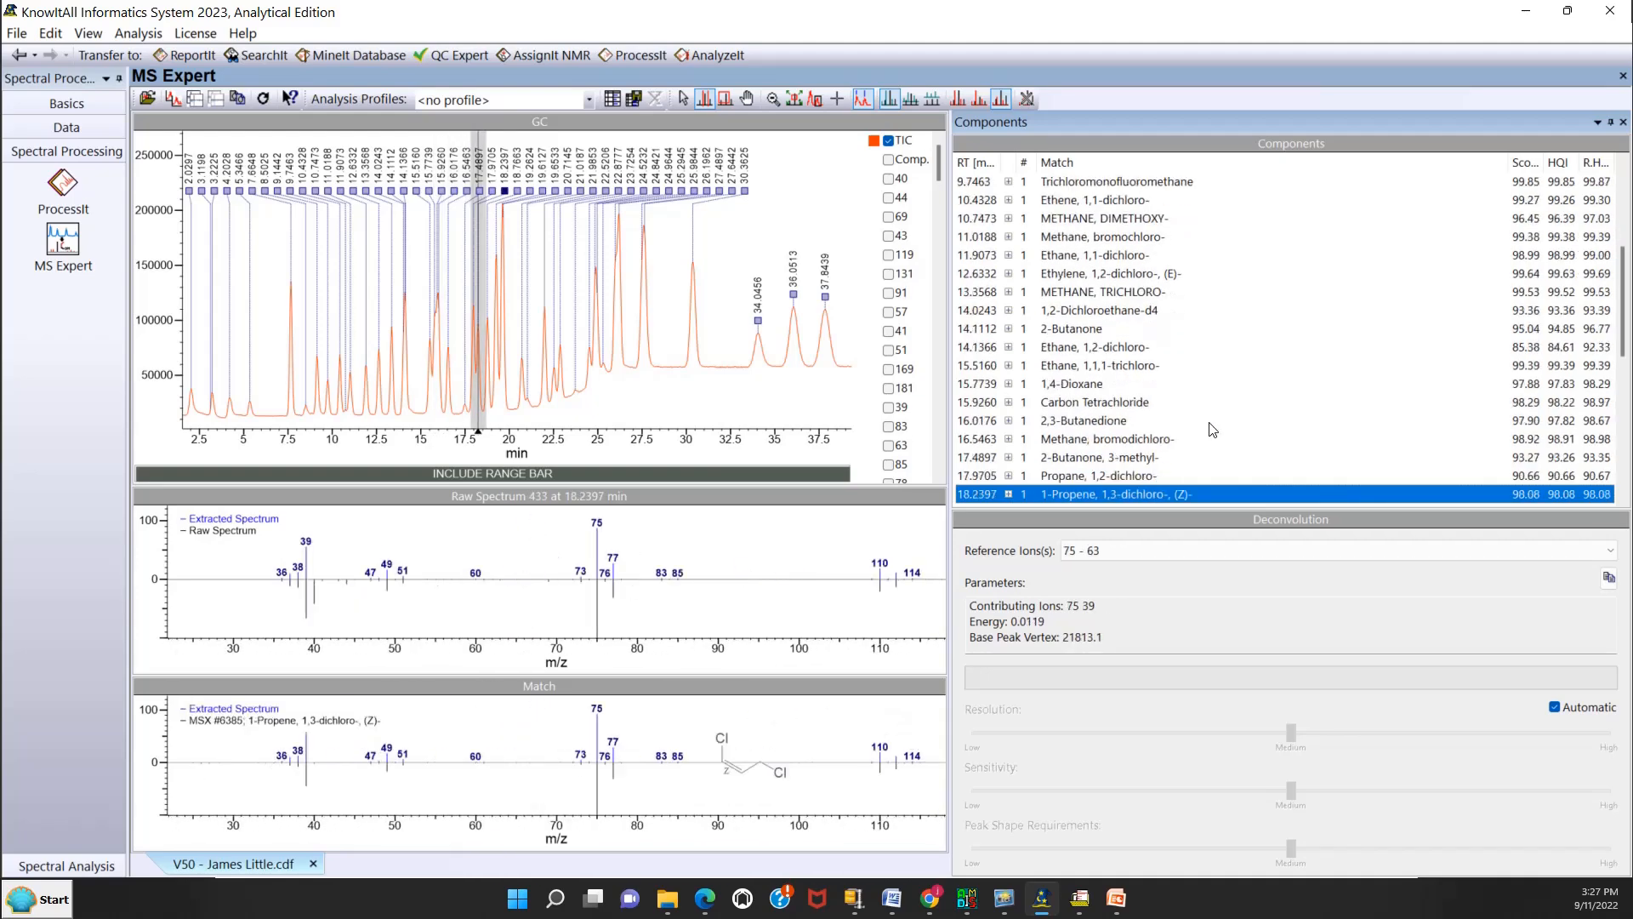
{"action": "key", "text": "Down"}
{"action": "key", "text": "Down"}
{"action": "key", "text": "Down"}
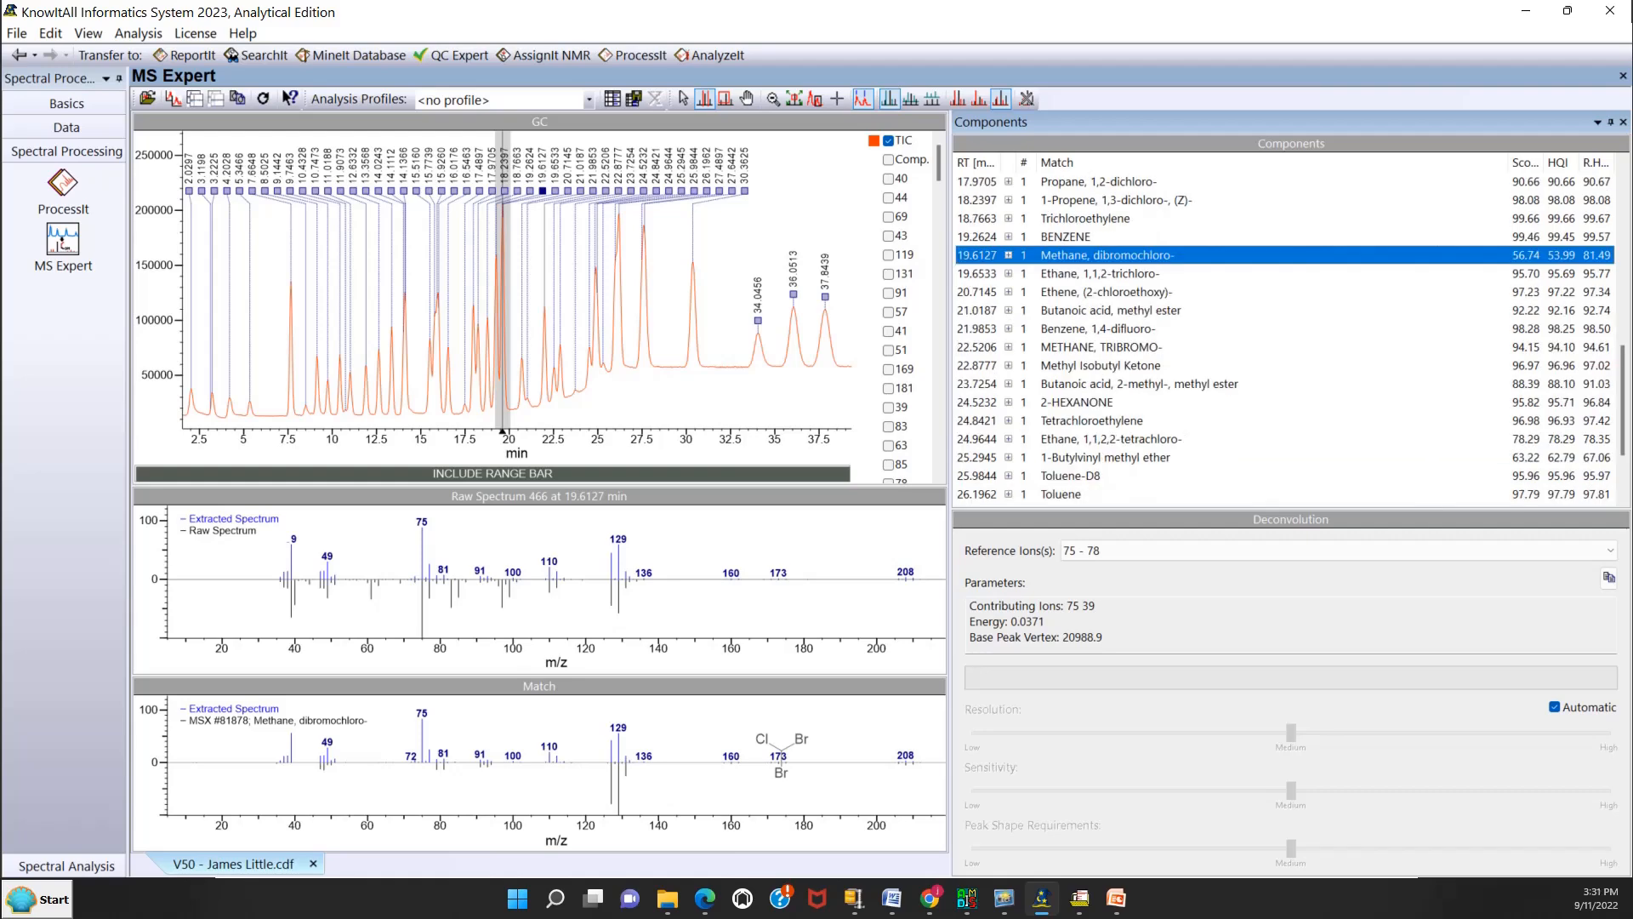
{"action": "left_click", "coordinate": [1138, 274]}
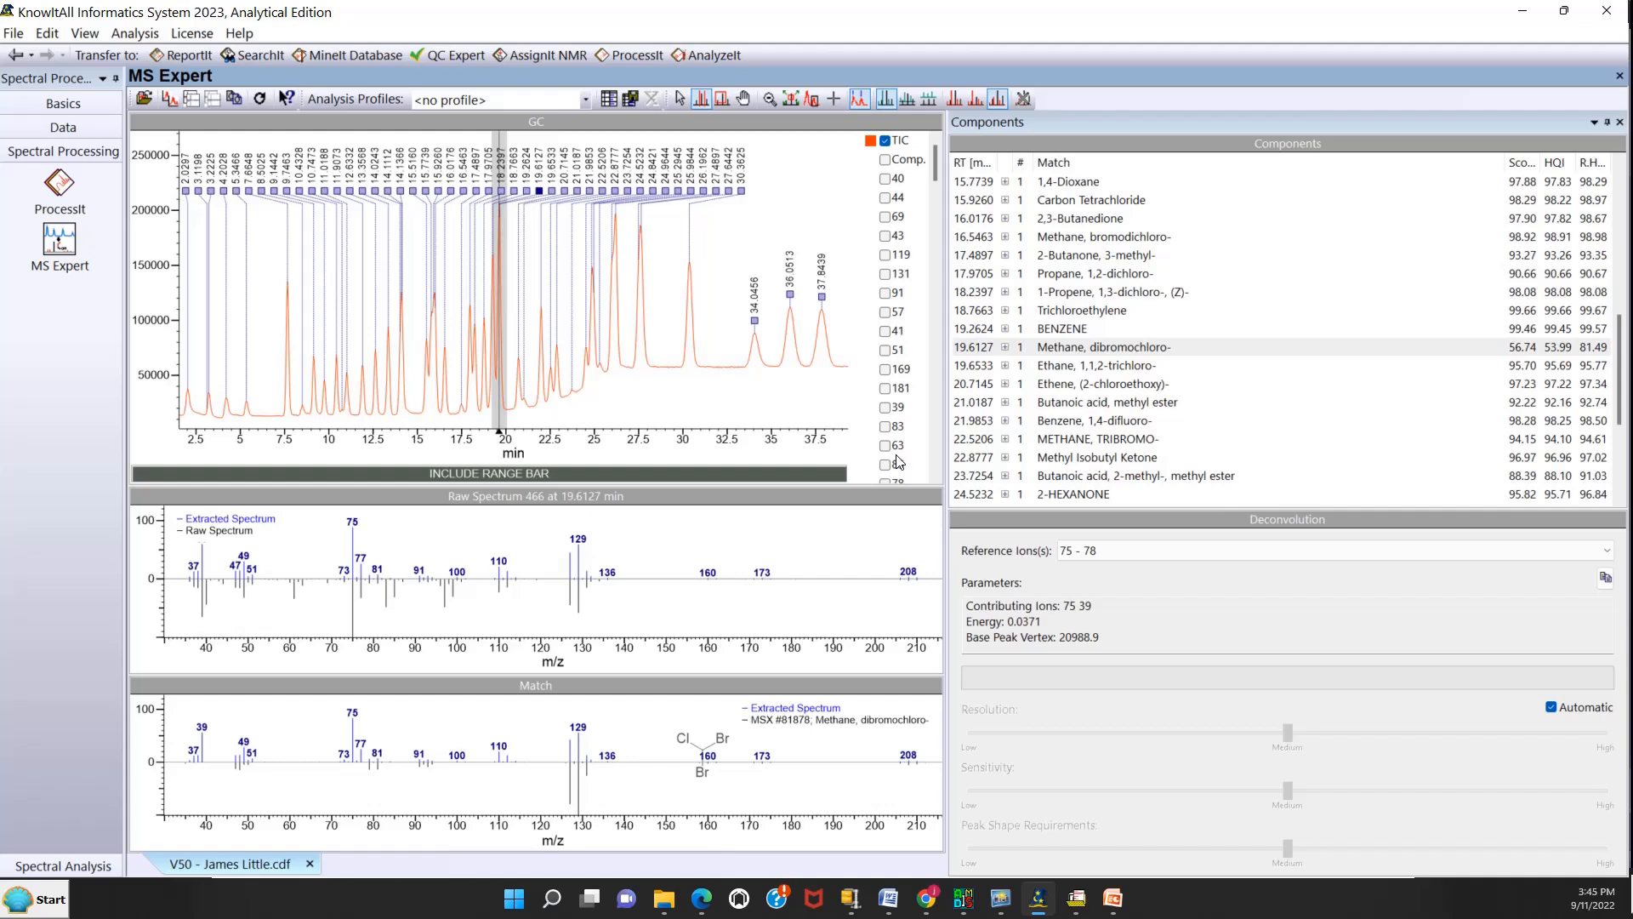
Open the OBAN 14 JEOL HiRez CDF data file from the MS Expert folder.
{"action": "left_click", "coordinate": [15, 37]}
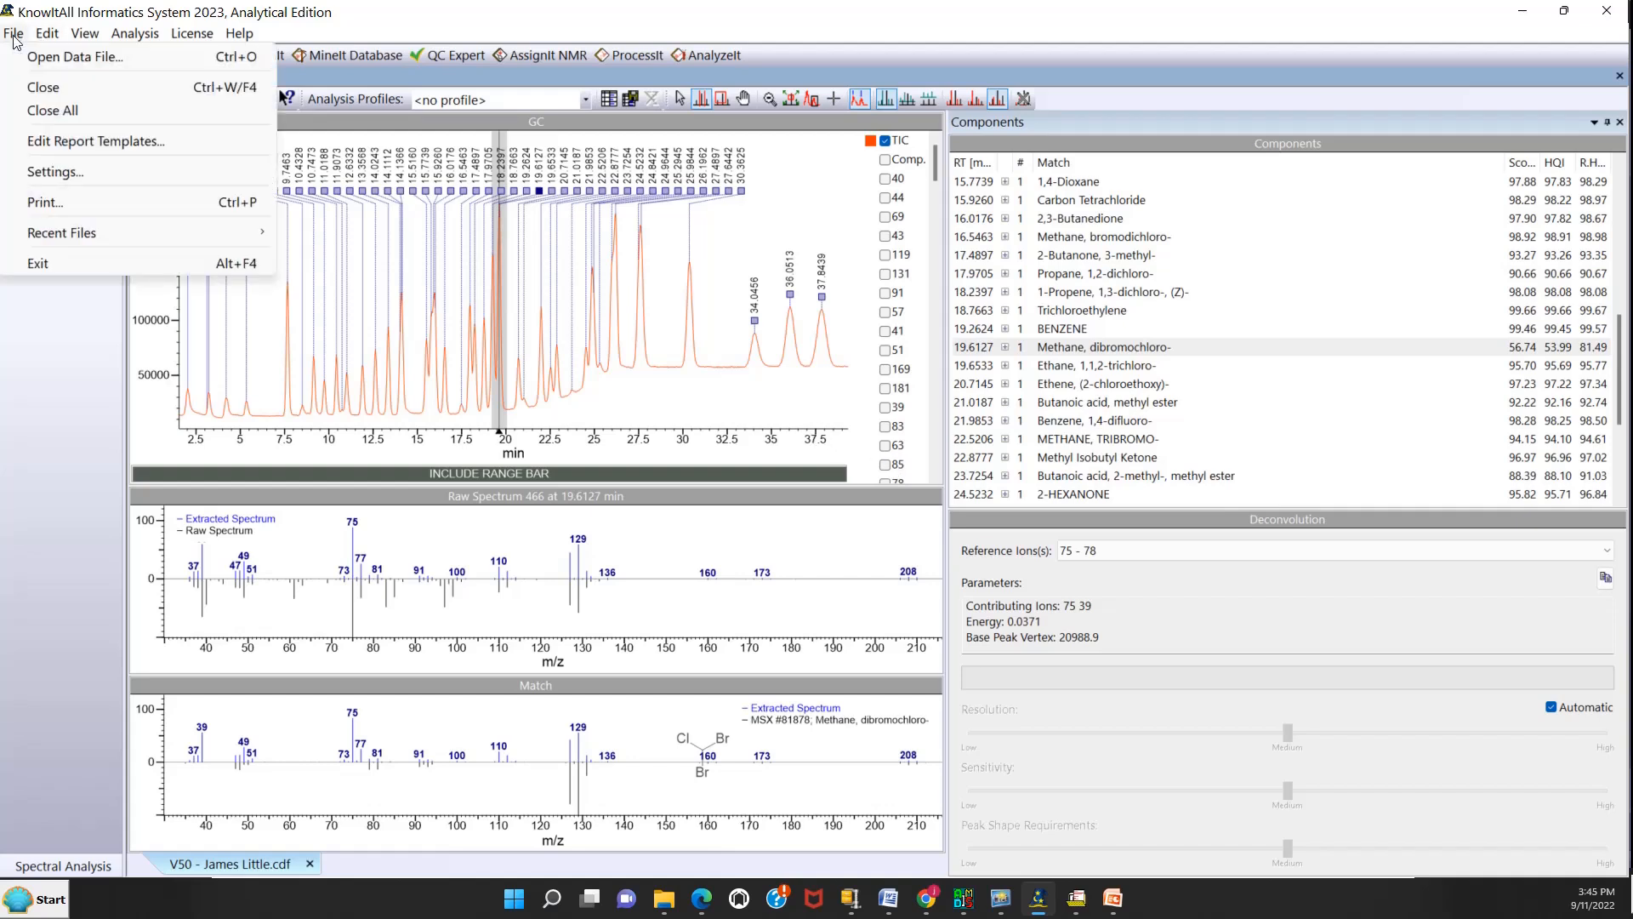
{"action": "left_click", "coordinate": [34, 56]}
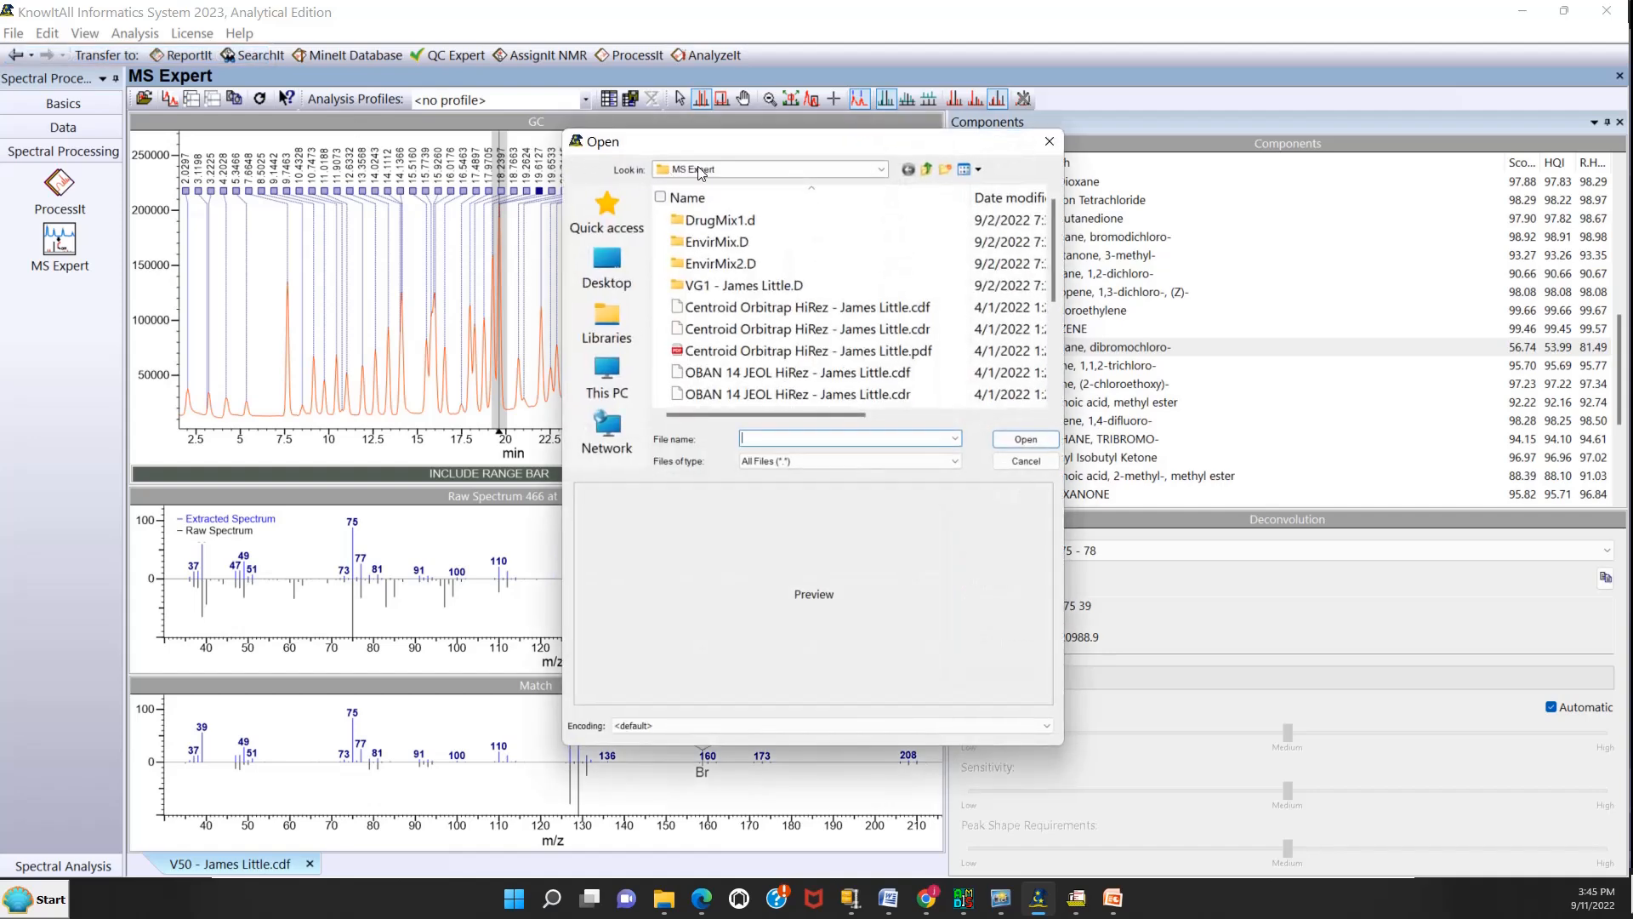
{"action": "left_click", "coordinate": [764, 309]}
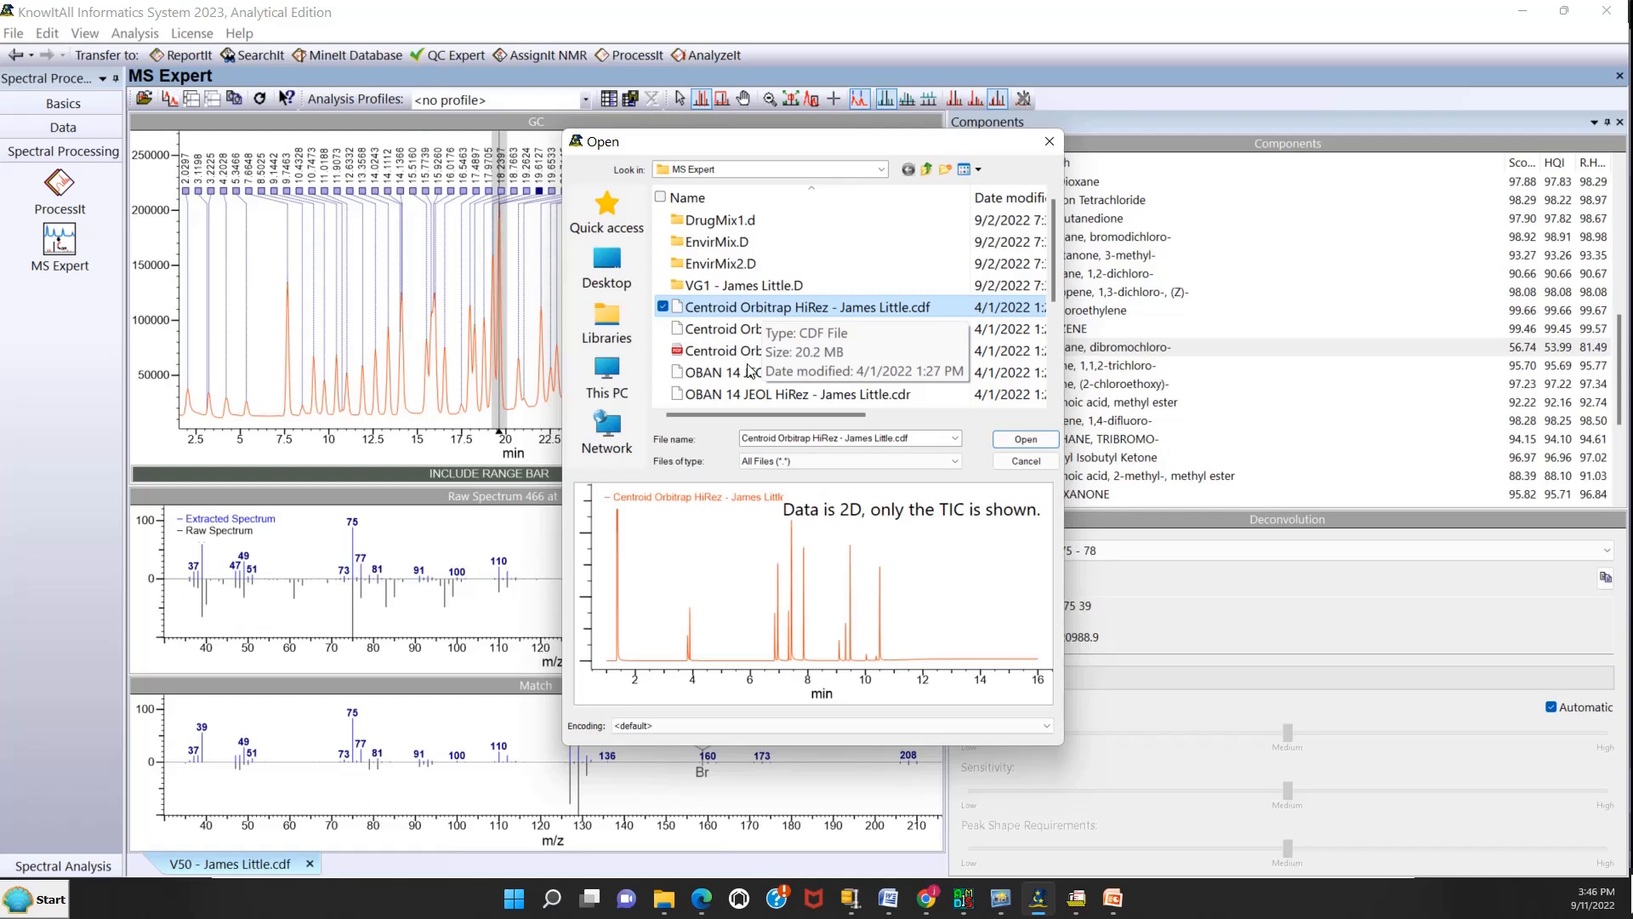
{"action": "left_click", "coordinate": [718, 371]}
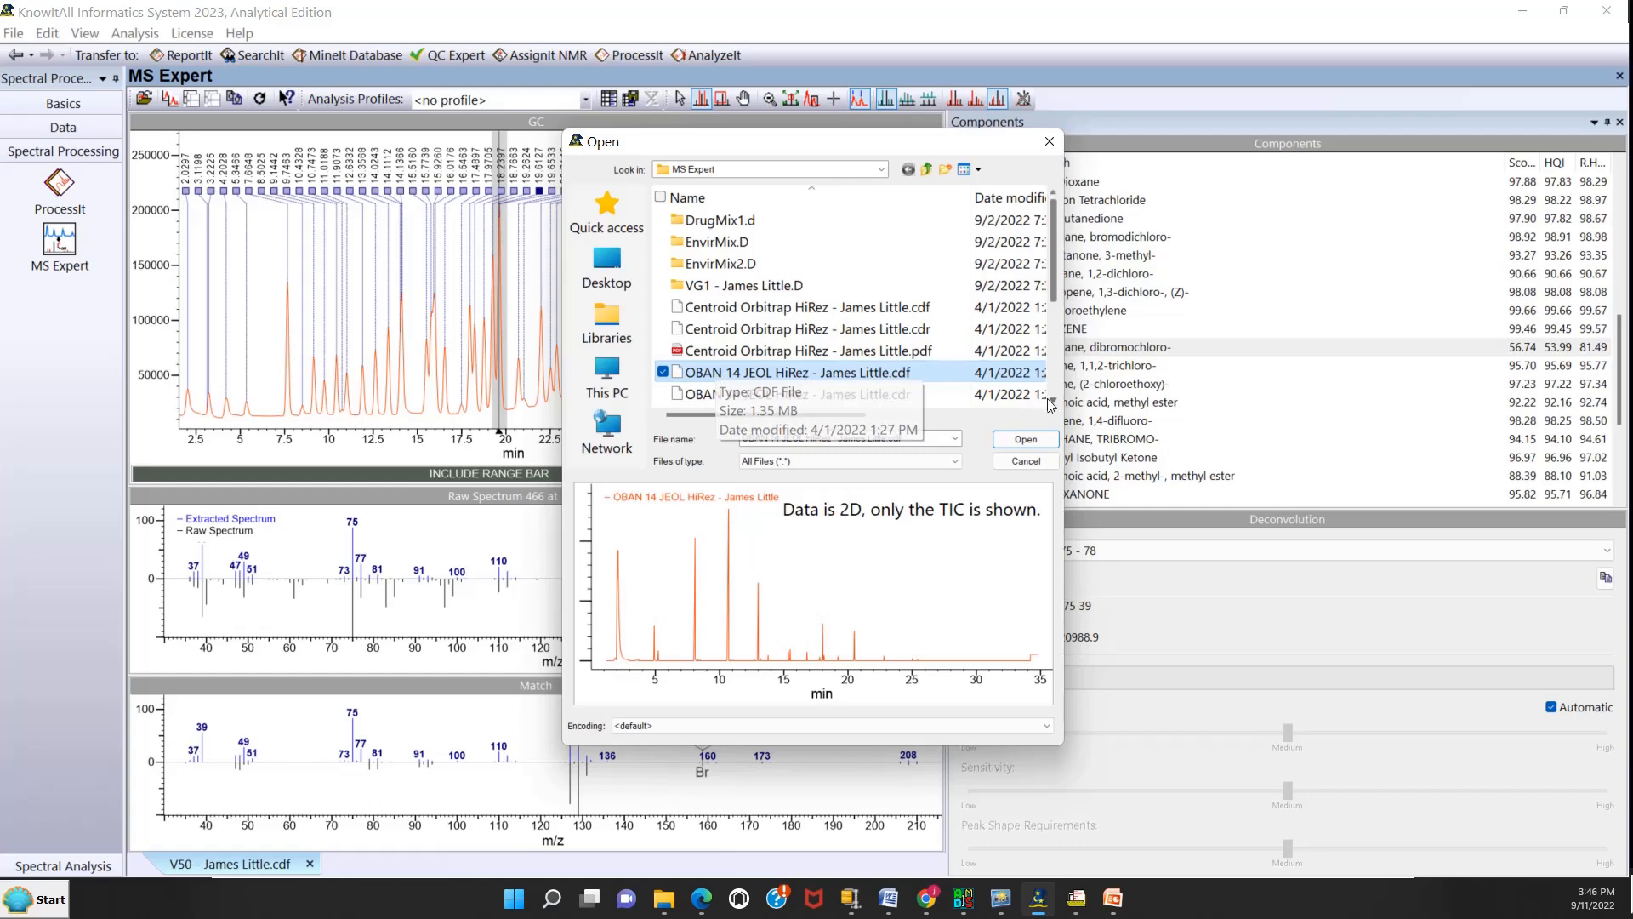
{"action": "left_click", "coordinate": [1026, 440]}
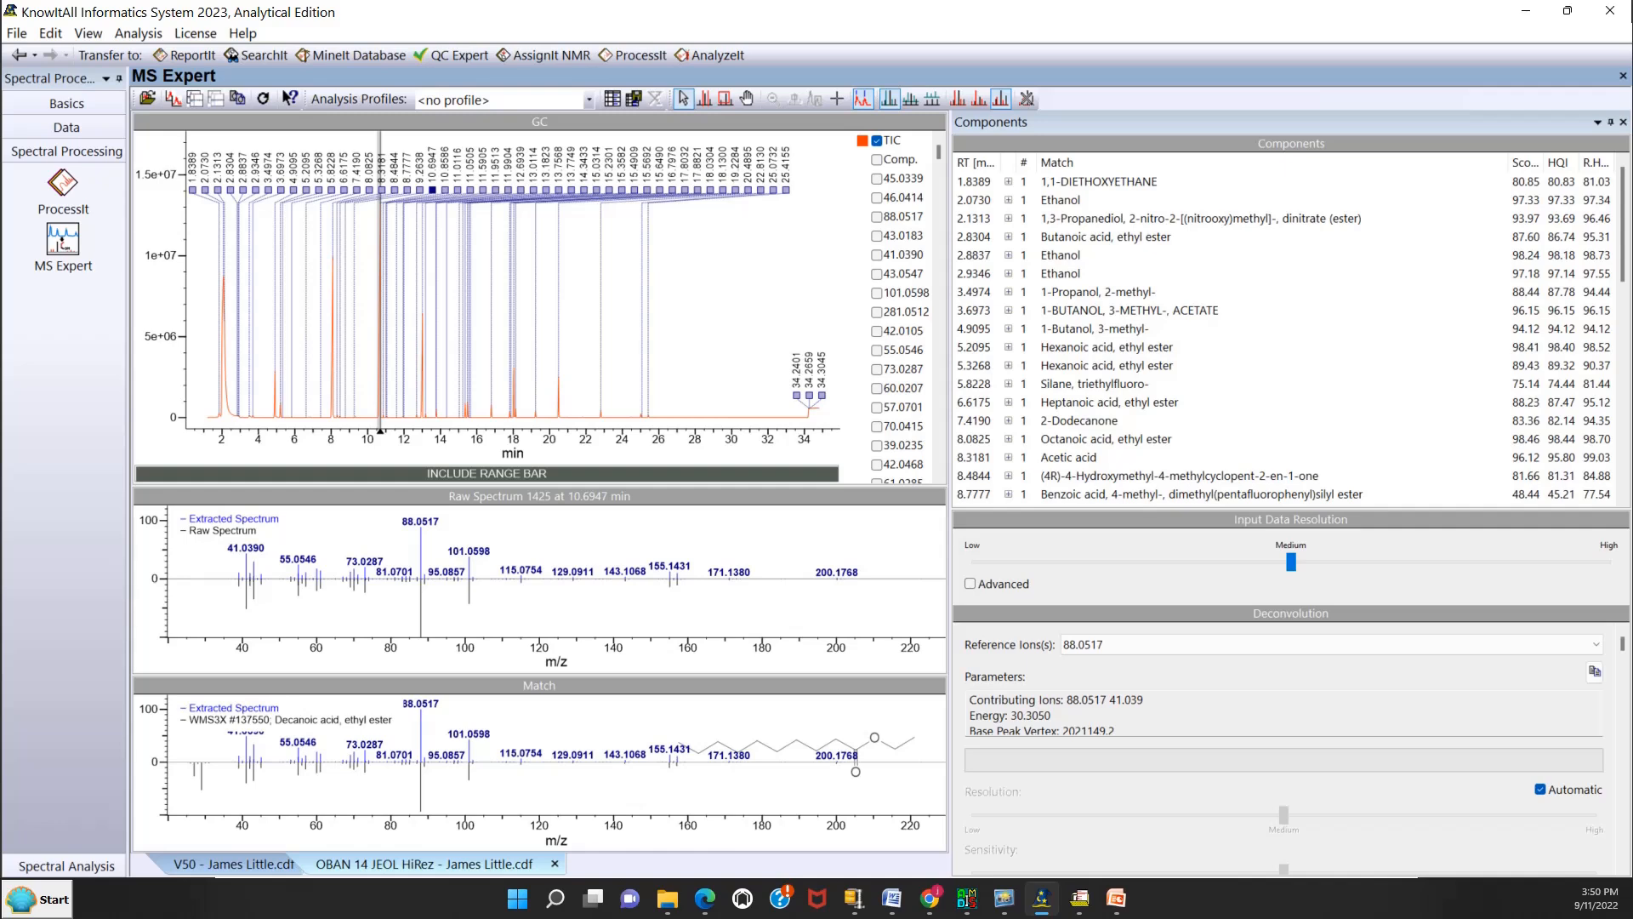
Examine the spectra and matches of the Butanoic acid, ethyl ester and Hexanoic acid, ethyl ester components.
{"action": "left_click", "coordinate": [1084, 240]}
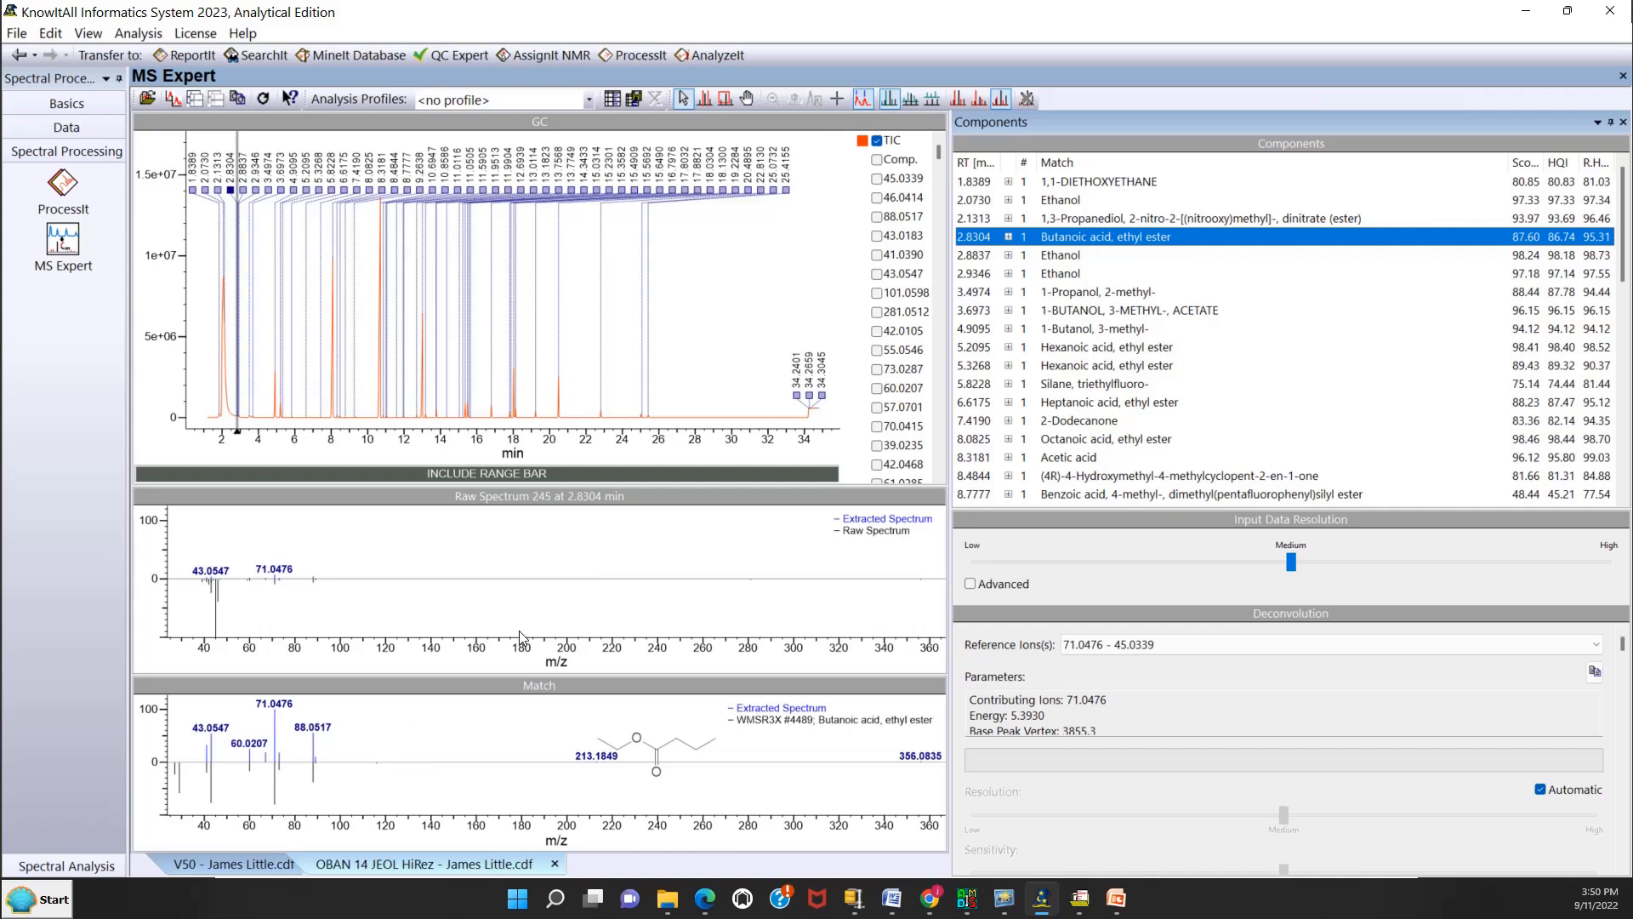
{"action": "left_click", "coordinate": [1060, 348]}
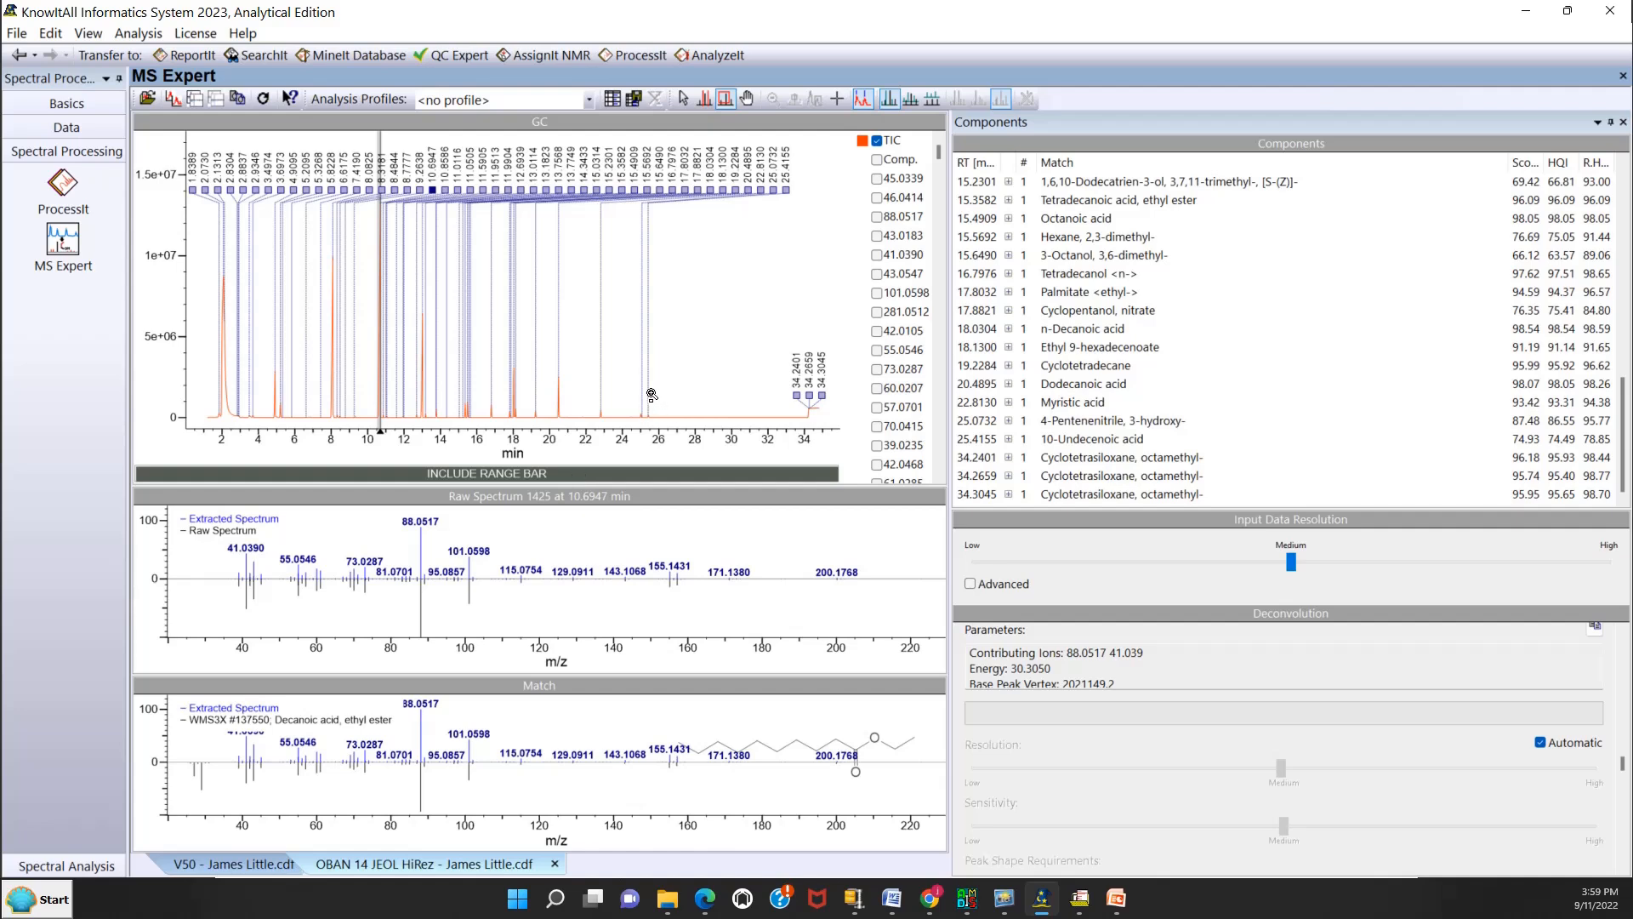
Box-zoom the chromatogram on the small peaks near 25 min and limit the analysis to about 24.3 to 25.6 min.
{"action": "right_click", "coordinate": [643, 368]}
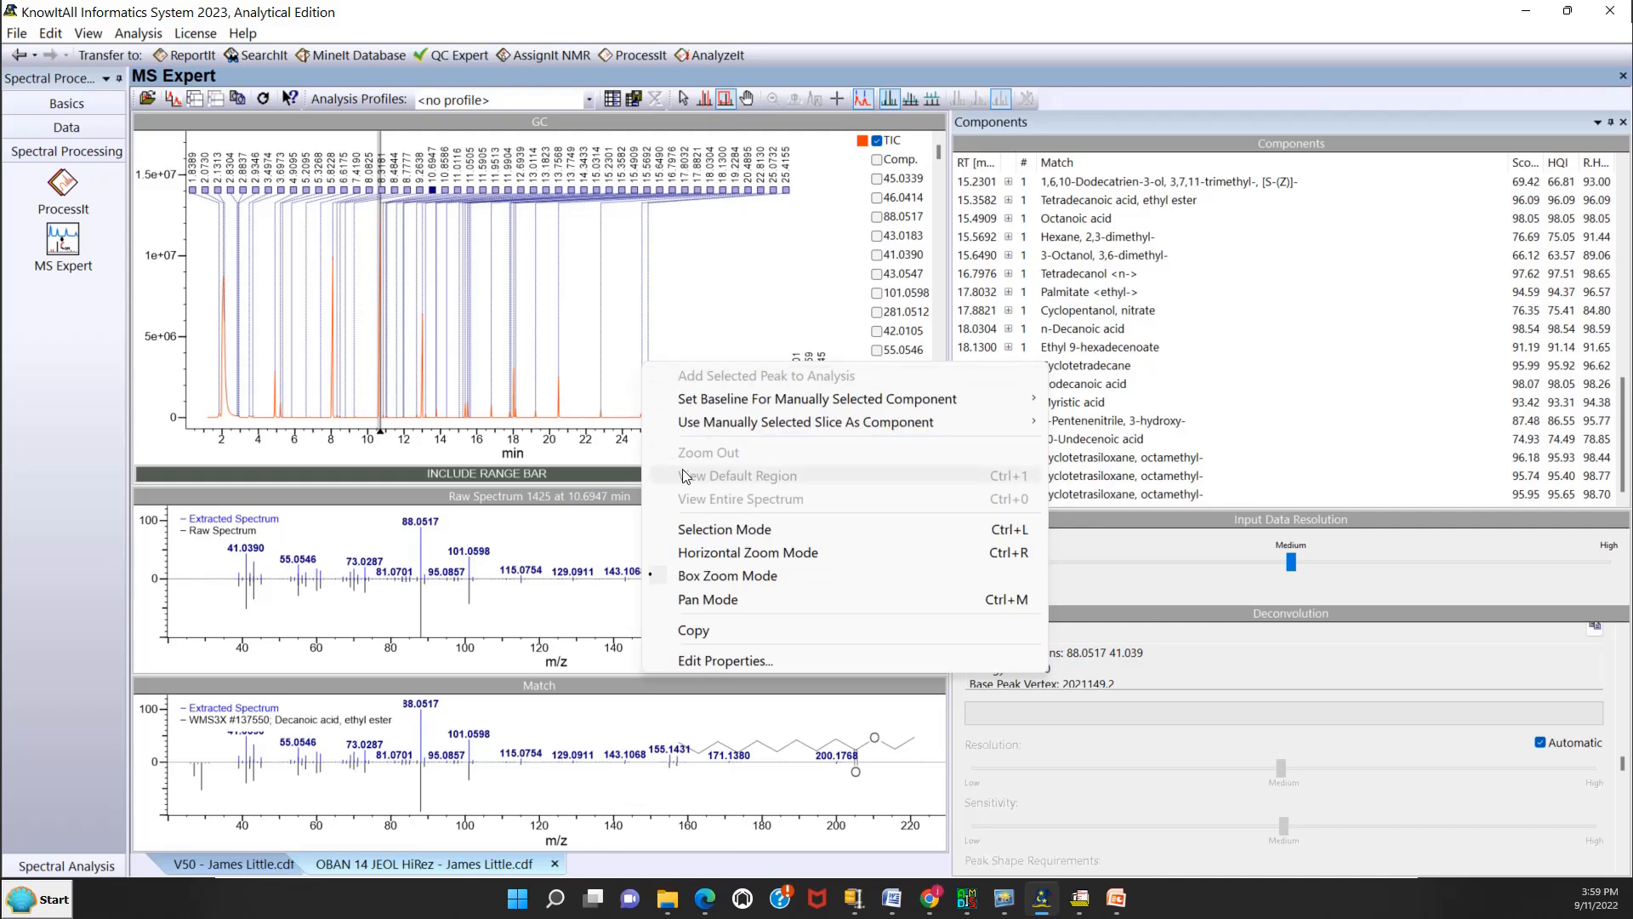
{"action": "left_click", "coordinate": [712, 576]}
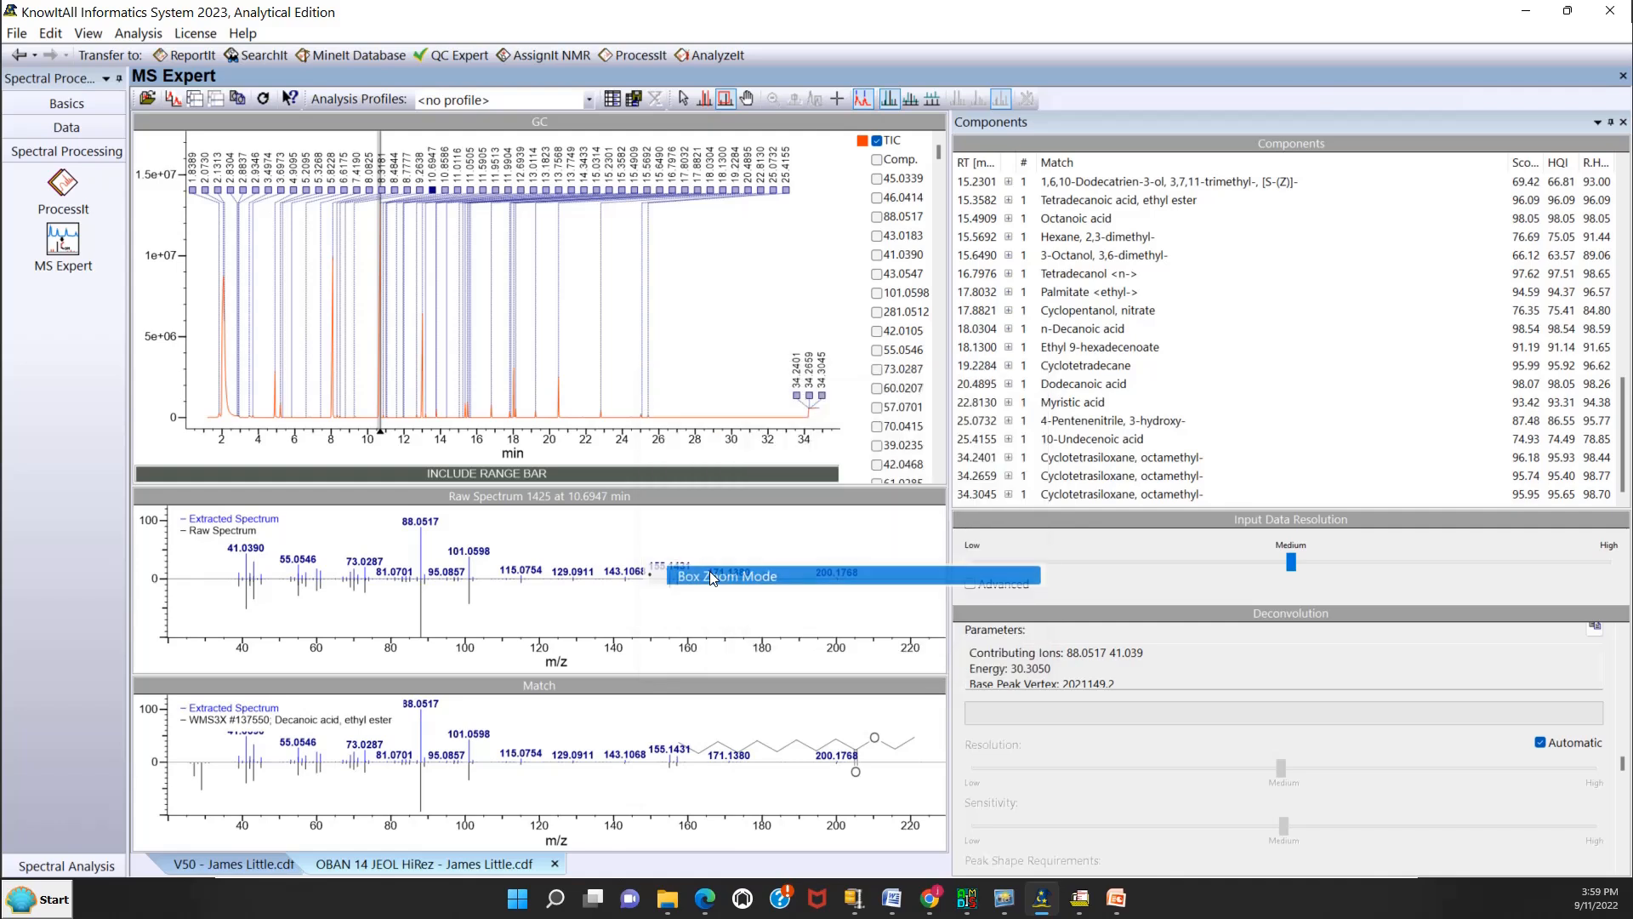
{"action": "left_click_drag", "start_coordinate": [618, 404], "coordinate": [678, 428]}
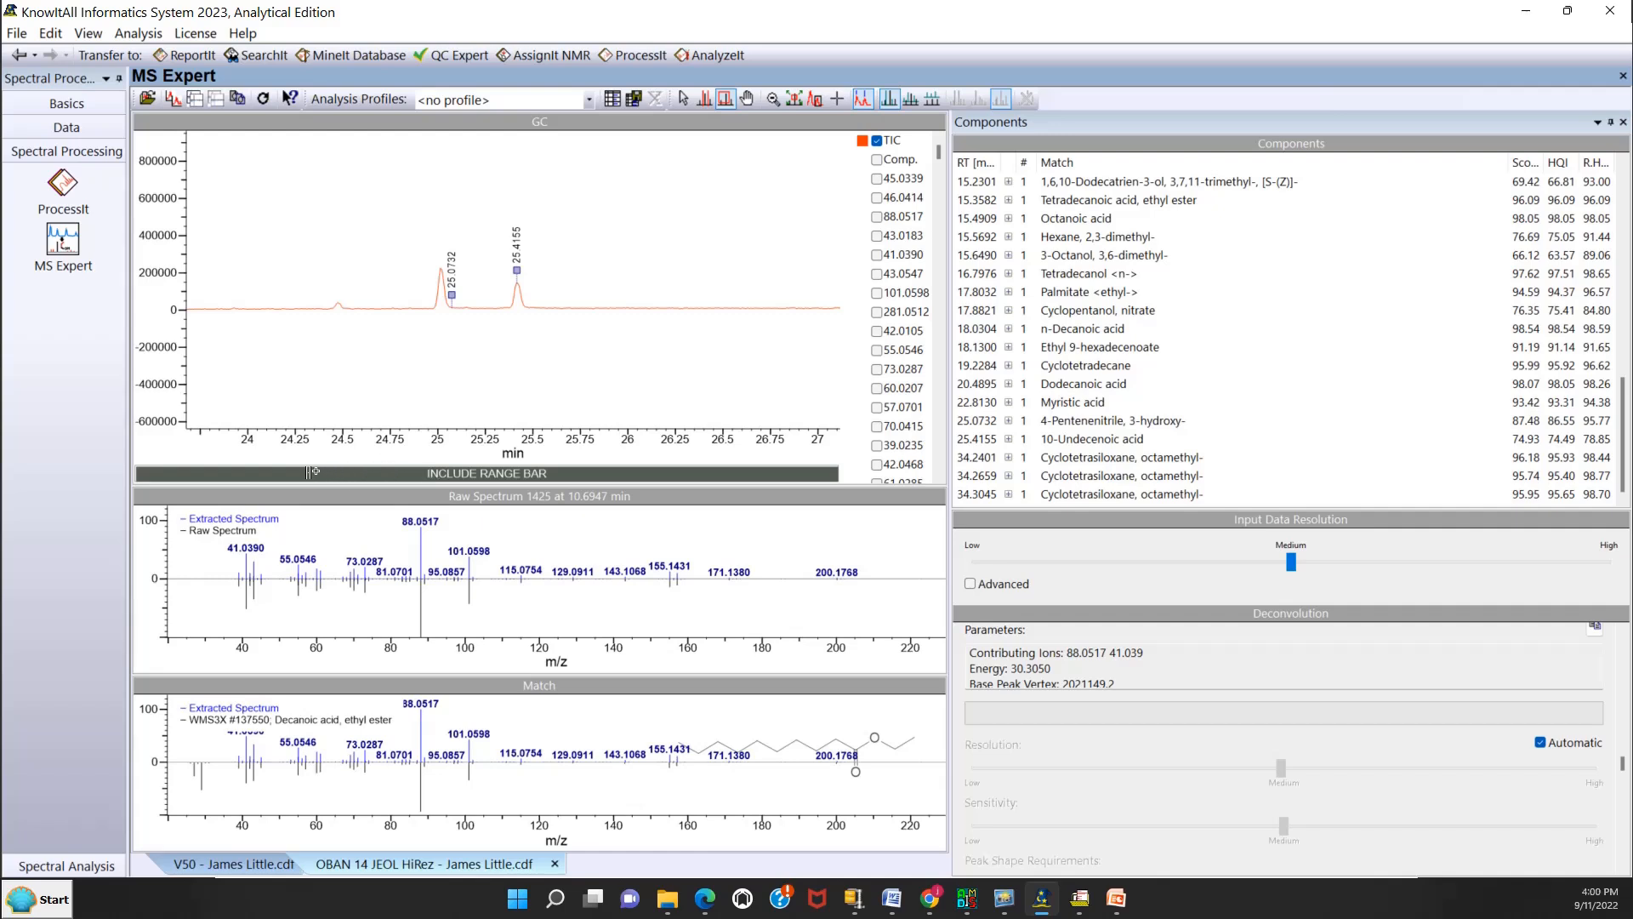
{"action": "left_click_drag", "start_coordinate": [309, 474], "coordinate": [557, 484]}
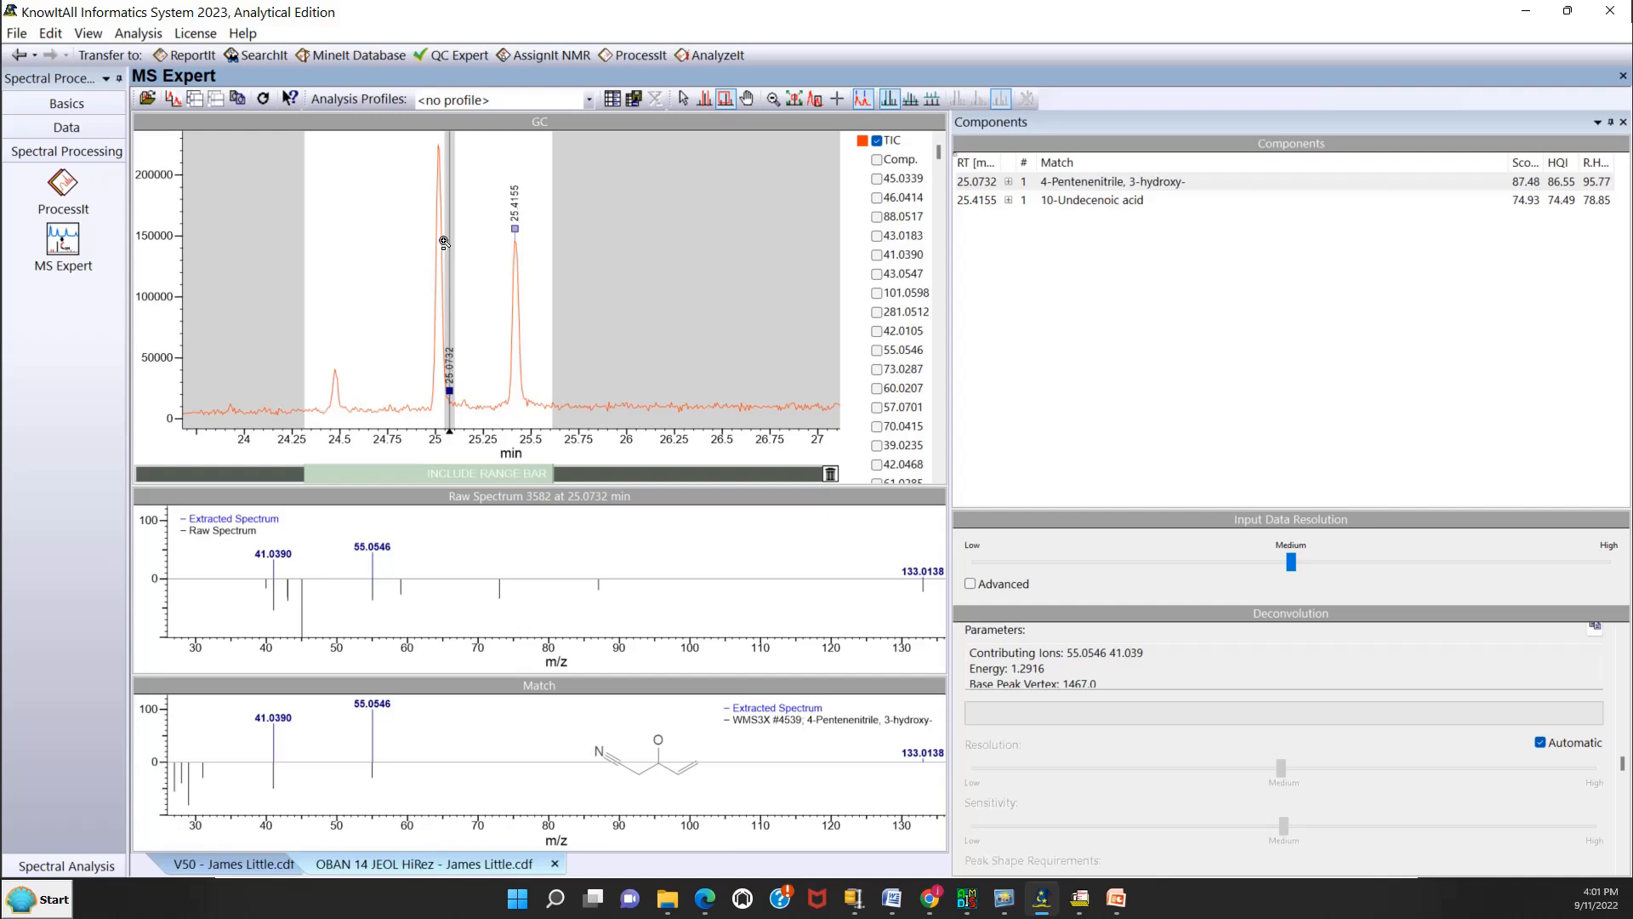
Turn off automatic deconvolution and raise the sensitivity from Medium to nearly High.
{"action": "left_click", "coordinate": [1541, 742]}
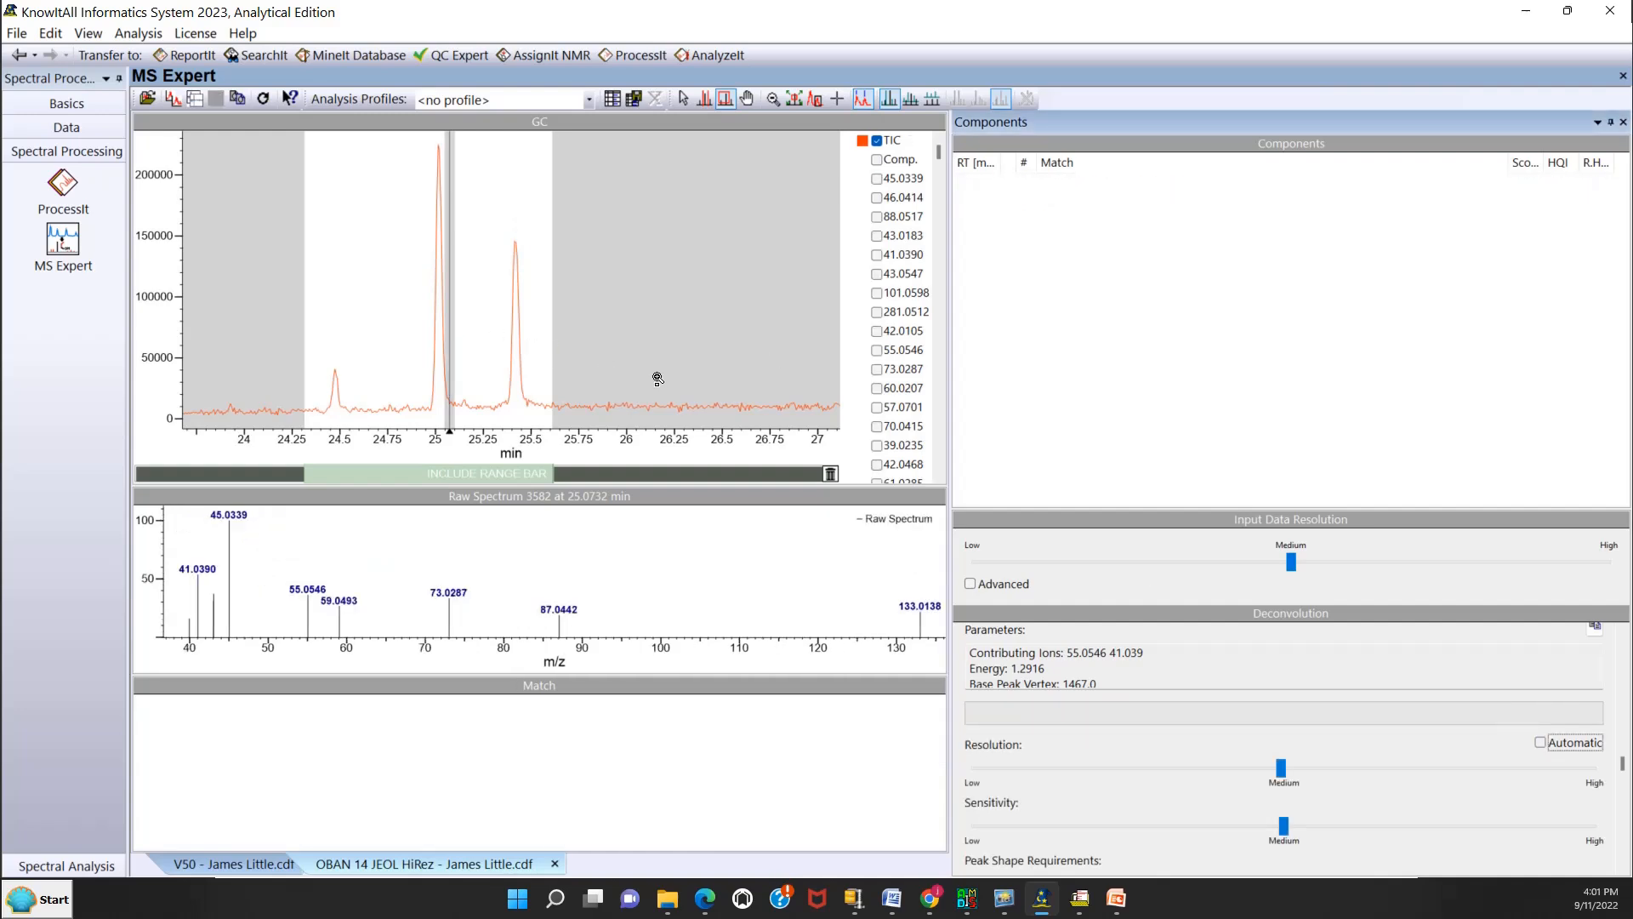
{"action": "left_click", "coordinate": [1285, 827]}
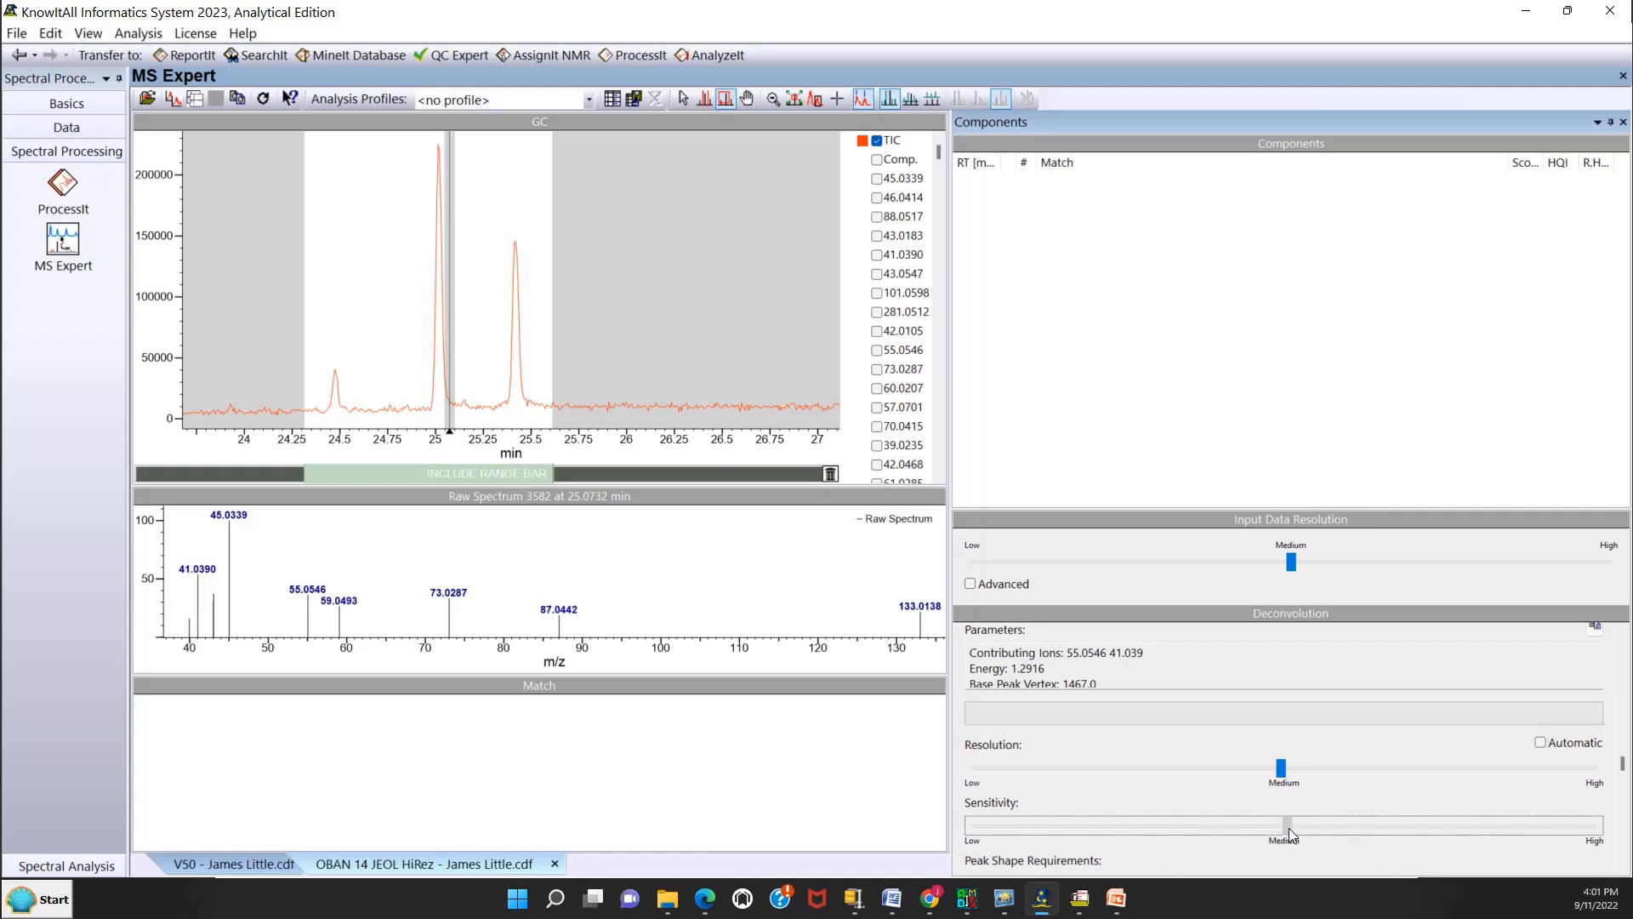
{"action": "left_click_drag", "start_coordinate": [1289, 829], "coordinate": [1367, 838]}
{"action": "left_click_drag", "start_coordinate": [1367, 827], "coordinate": [1373, 834]}
{"action": "left_click_drag", "start_coordinate": [1496, 828], "coordinate": [1506, 829]}
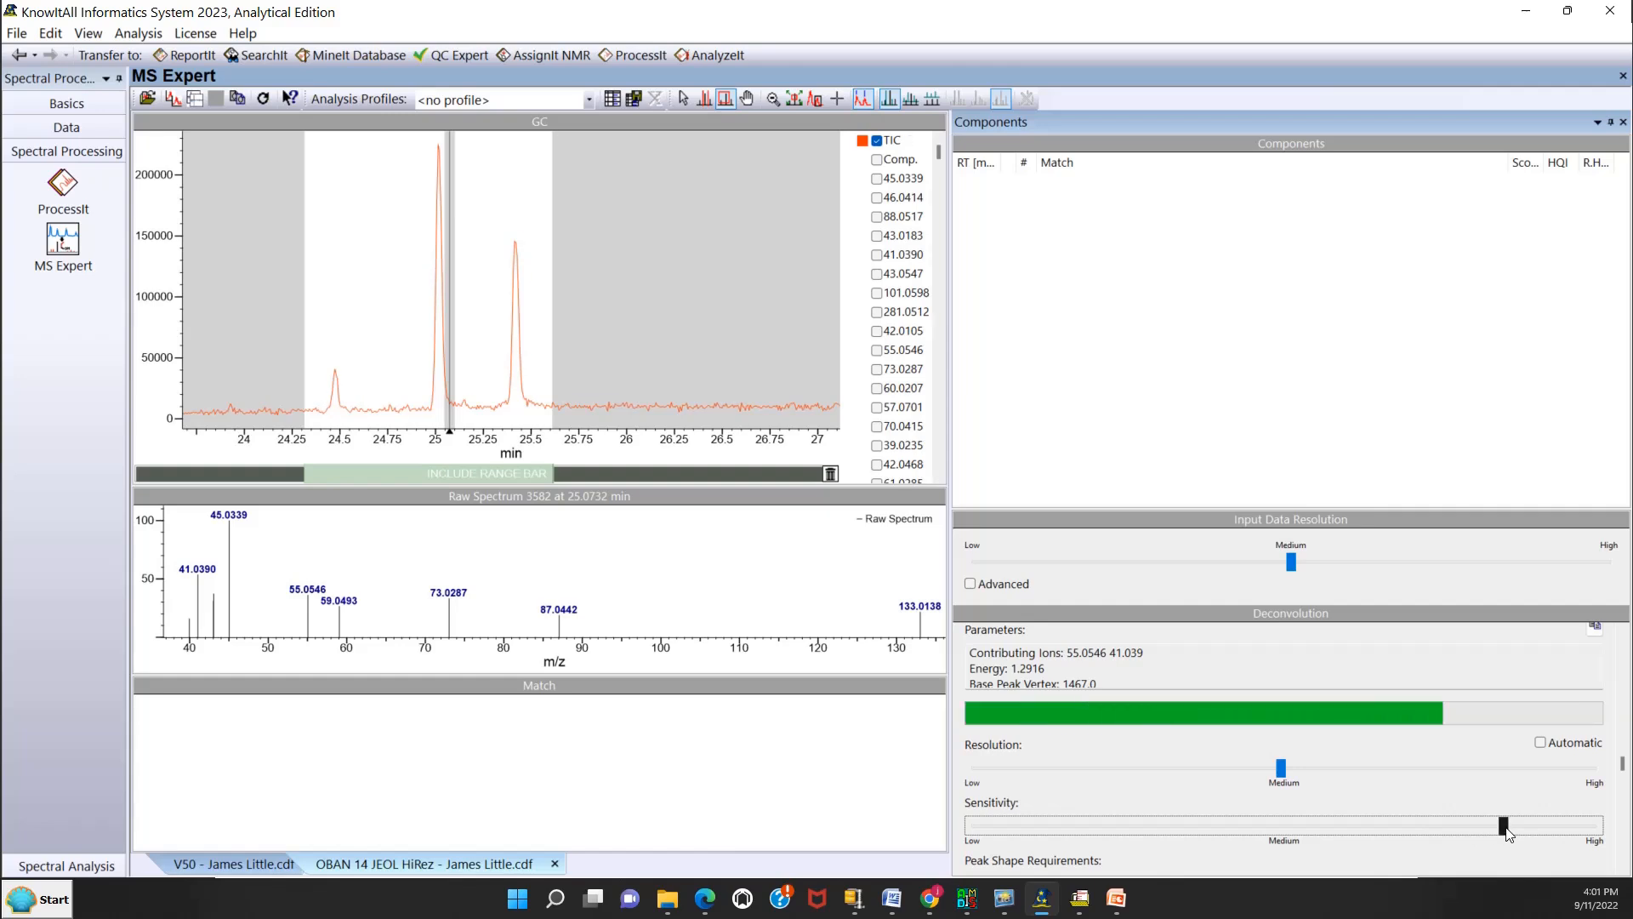
{"action": "left_click_drag", "start_coordinate": [1540, 832], "coordinate": [1538, 830]}
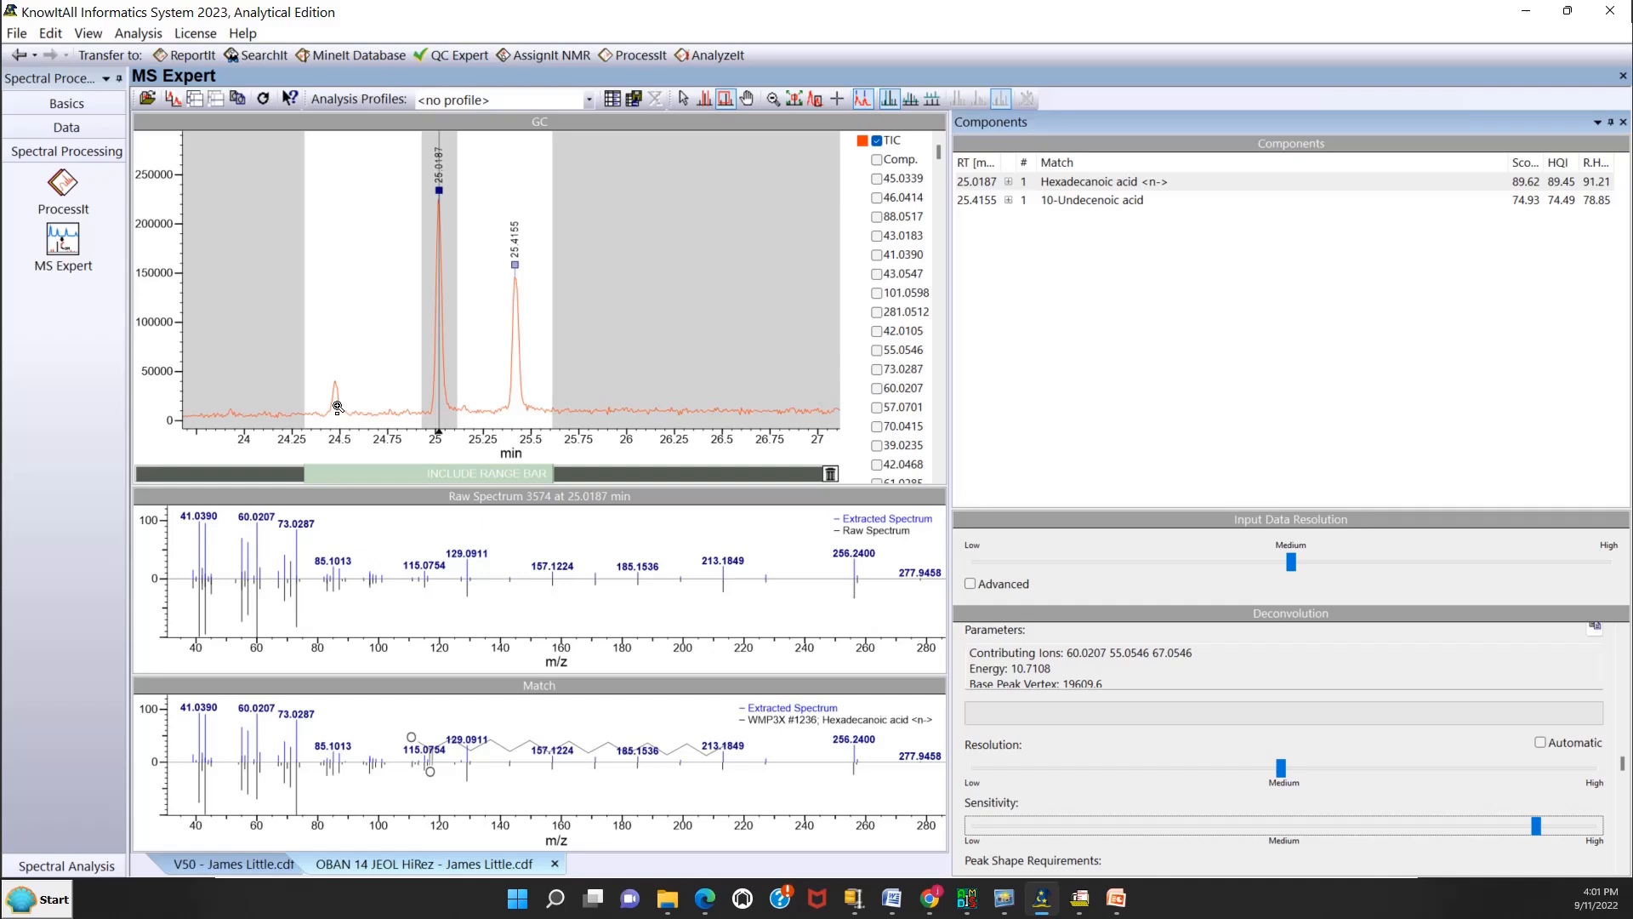
Delete the included time range to reanalyse the whole run, and zoom the chromatogram back out.
{"action": "left_click", "coordinate": [830, 477]}
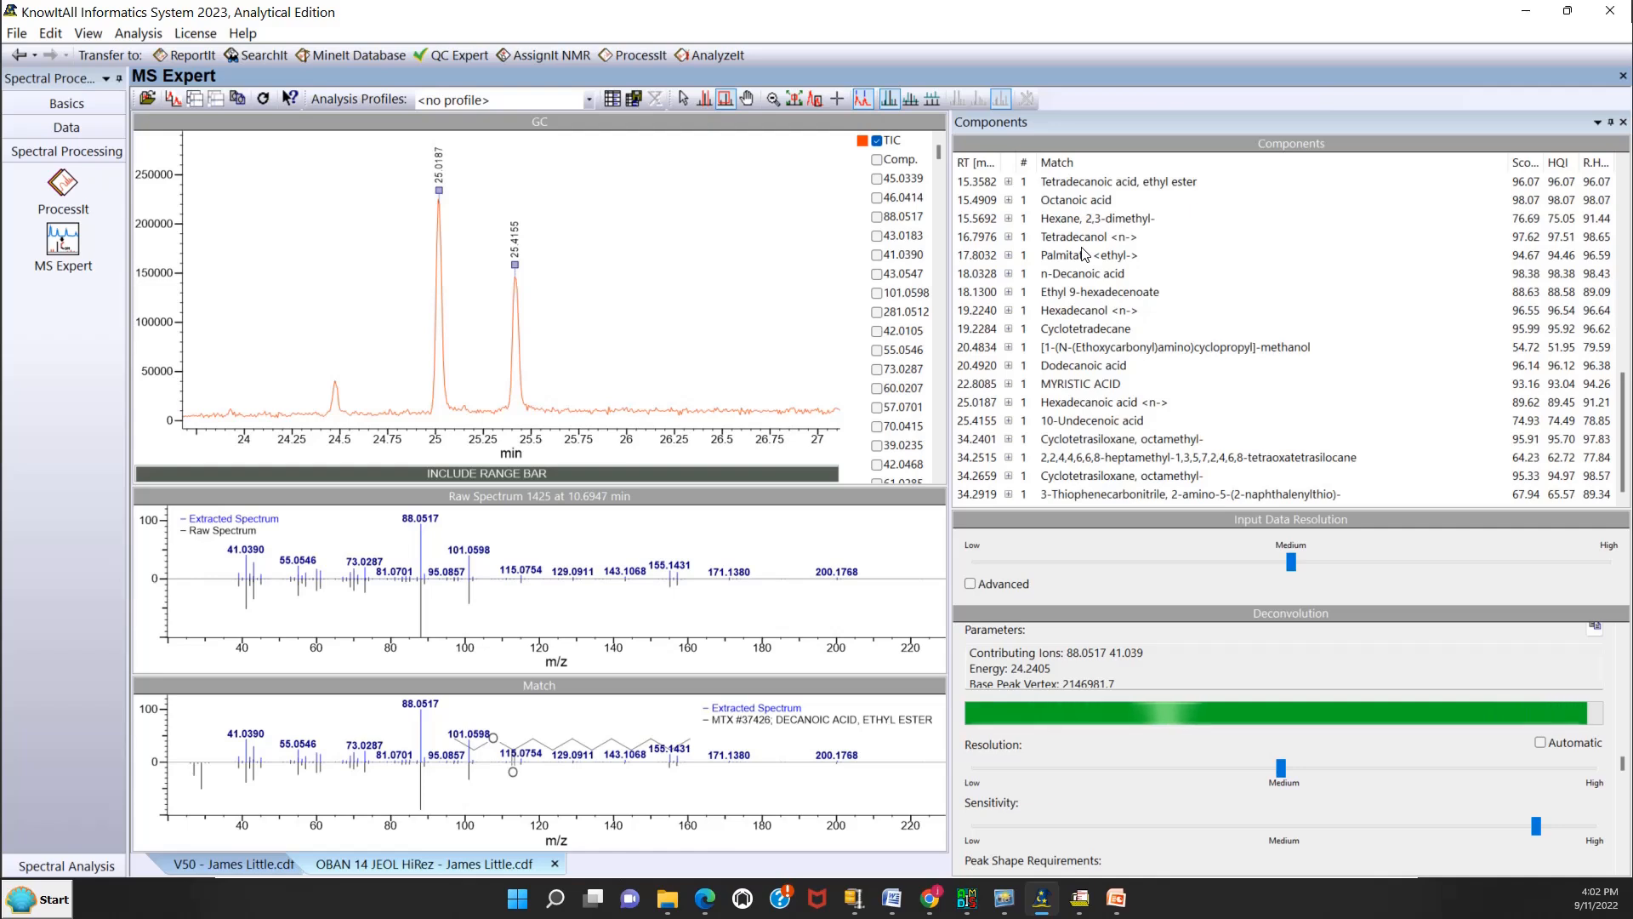
{"action": "right_click", "coordinate": [578, 228]}
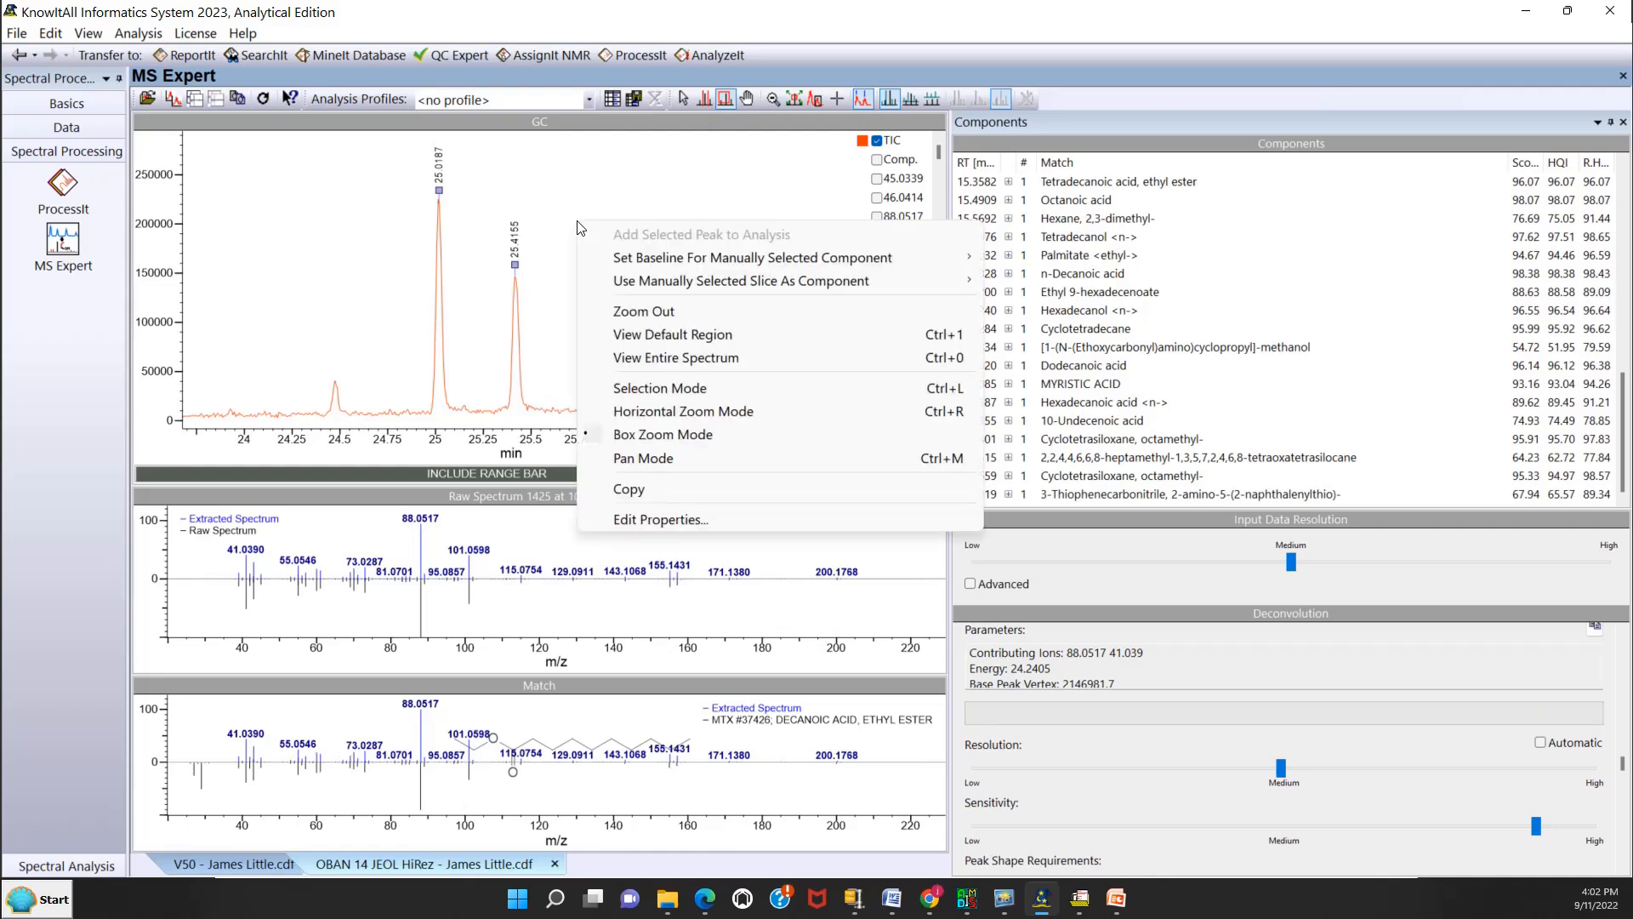
{"action": "left_click", "coordinate": [634, 313]}
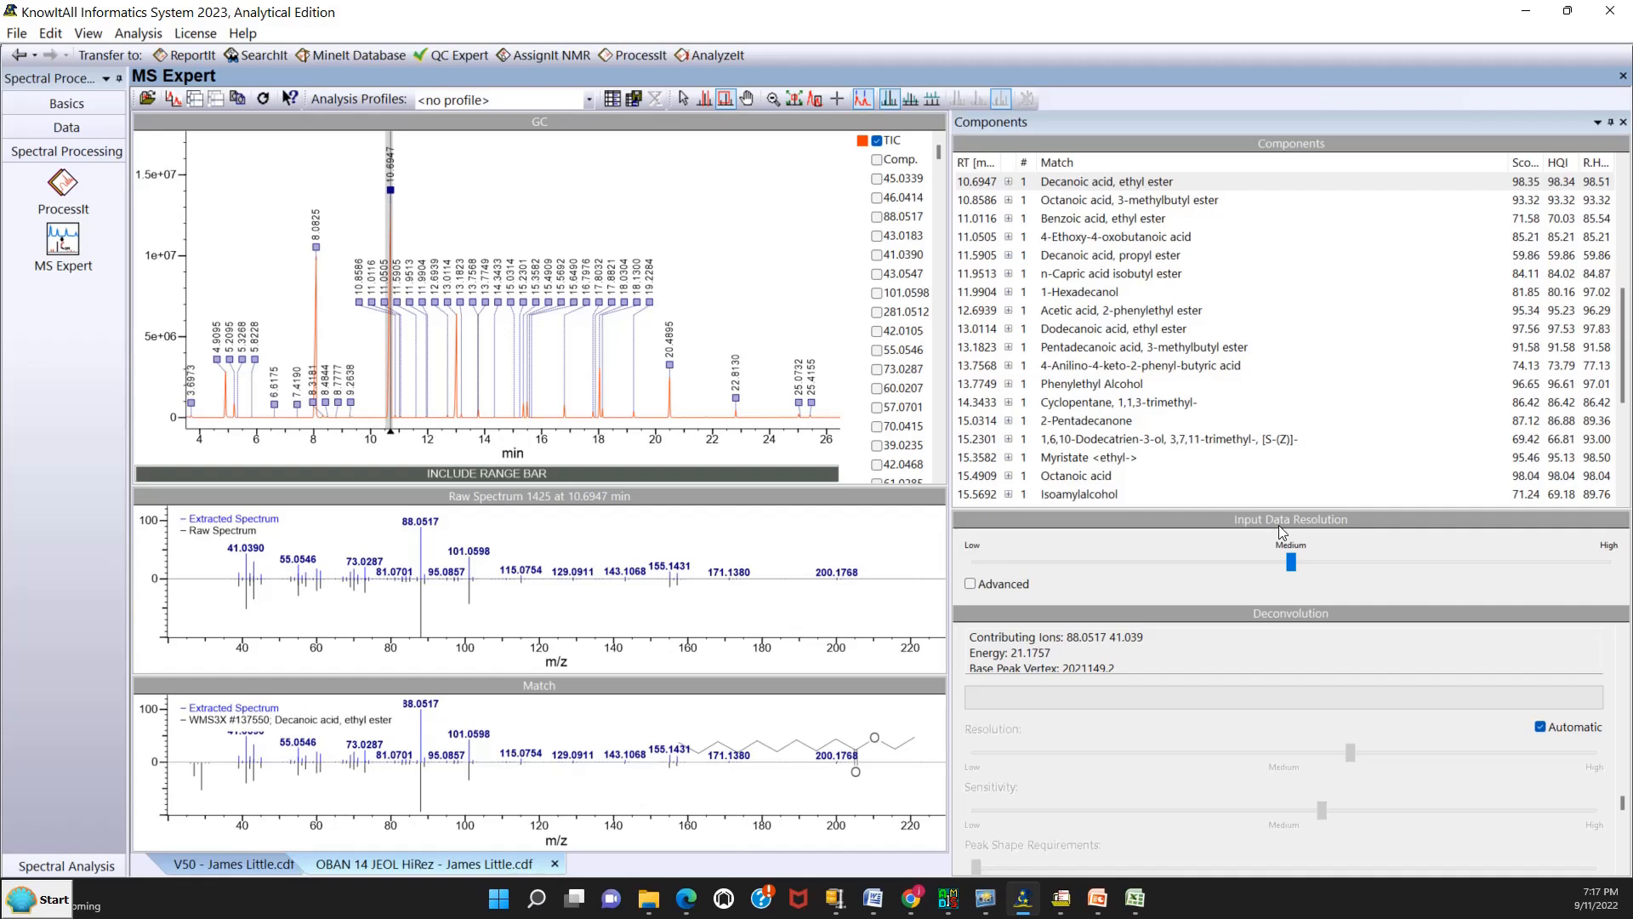
View the advanced instrument resolution settings for the input data and dismiss them without changes.
{"action": "left_click", "coordinate": [971, 584]}
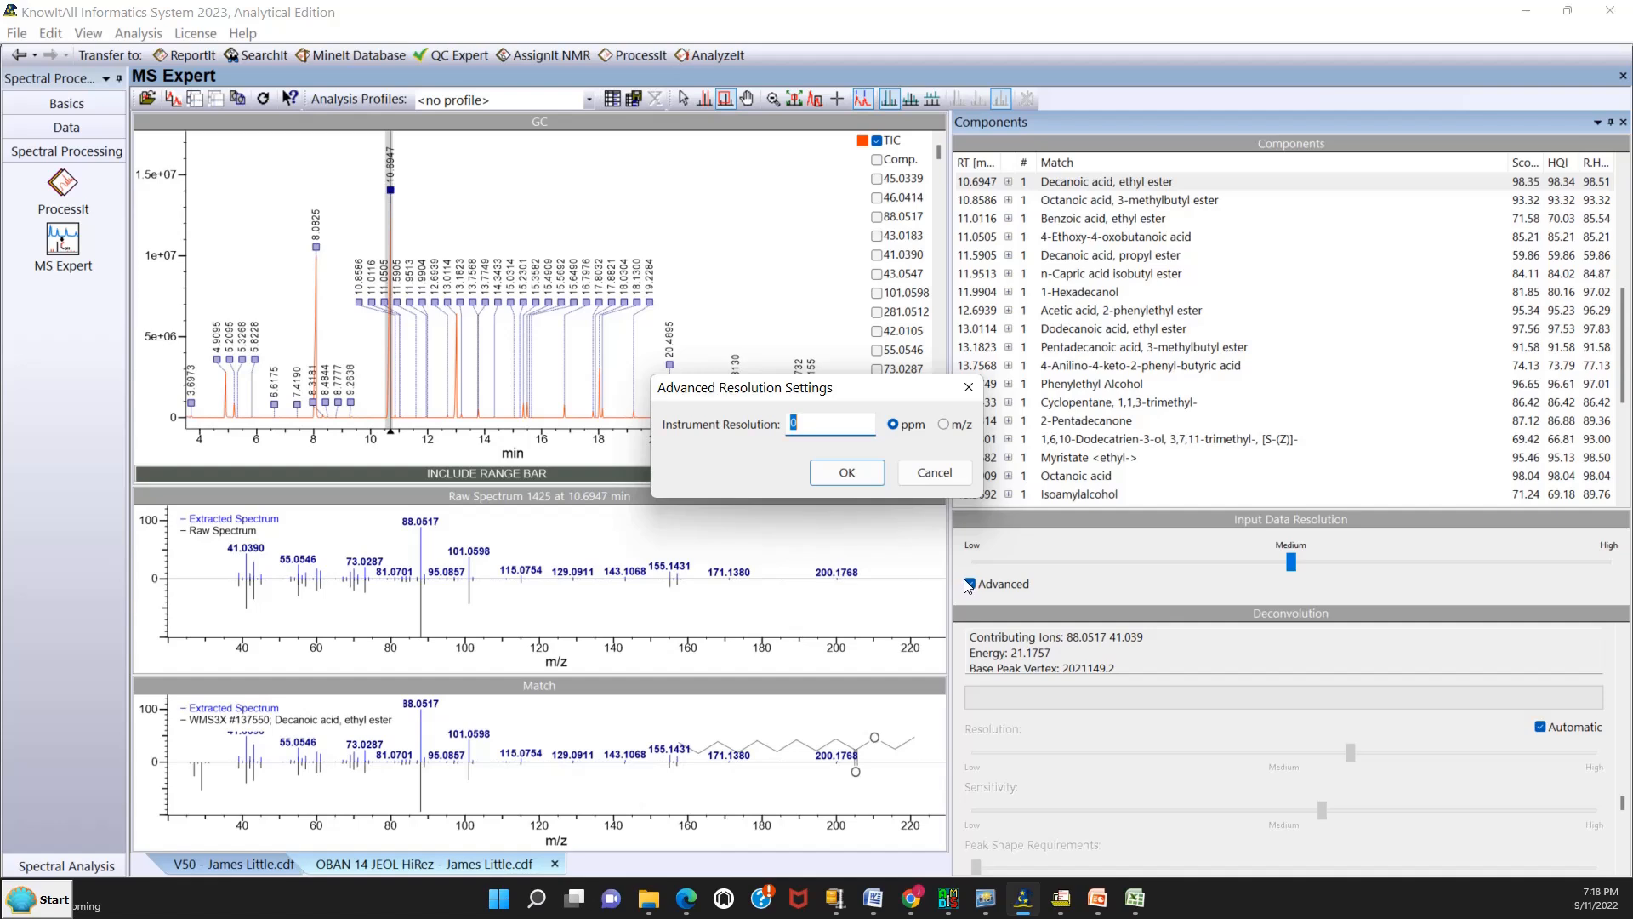
{"action": "left_click", "coordinate": [904, 477]}
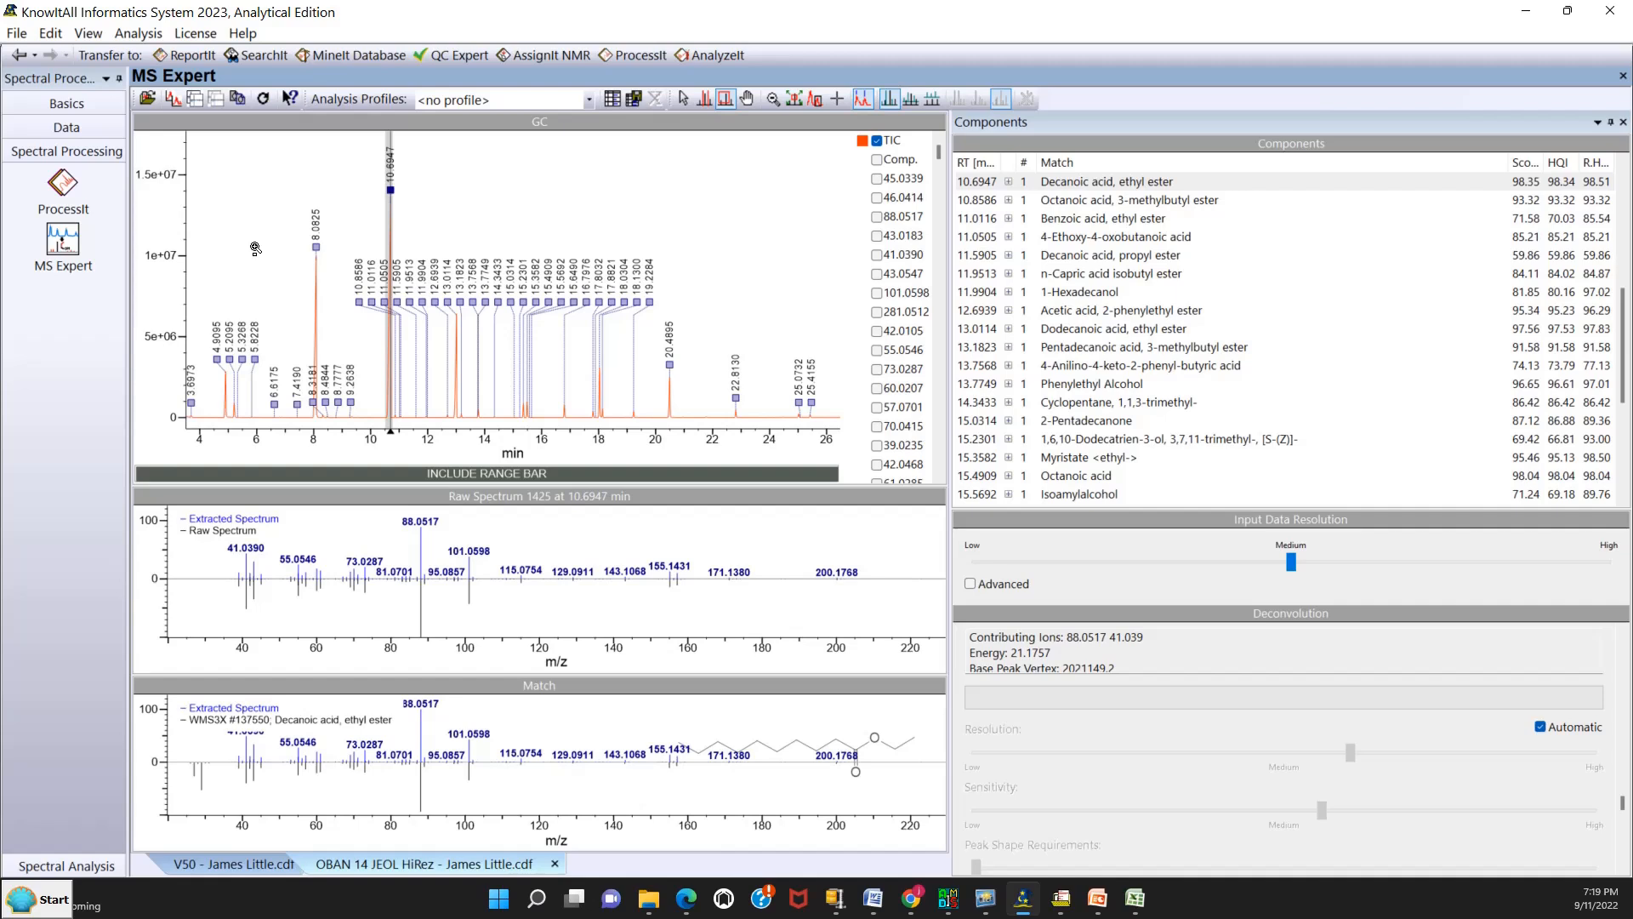
{"action": "left_click", "coordinate": [88, 34]}
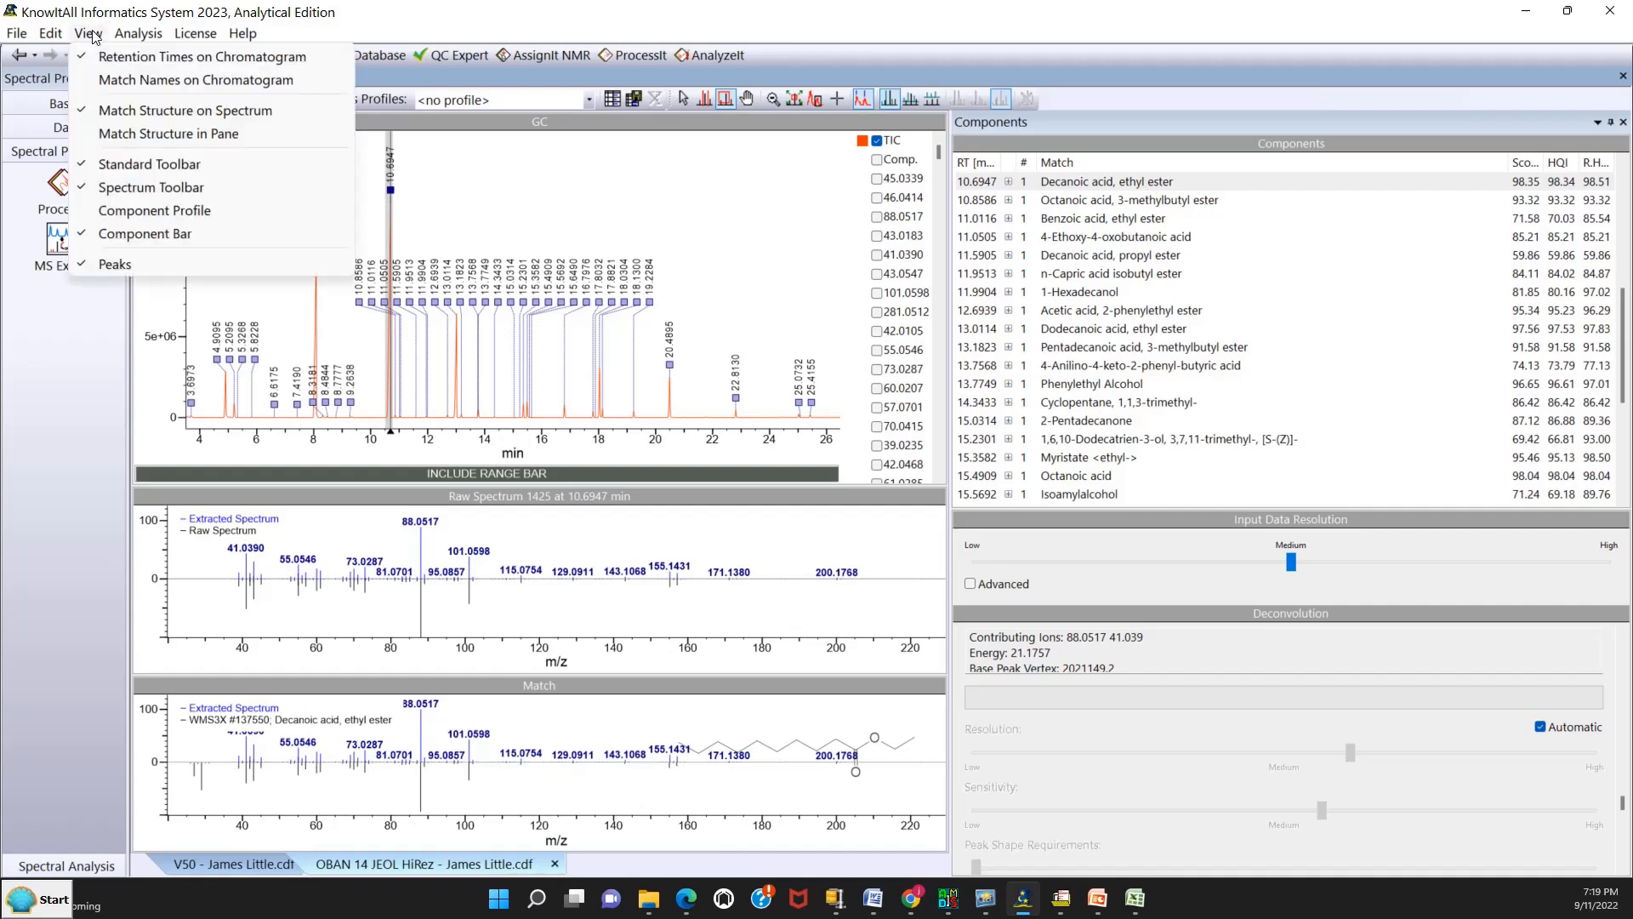
{"action": "mouse_move", "coordinate": [26, 41]}
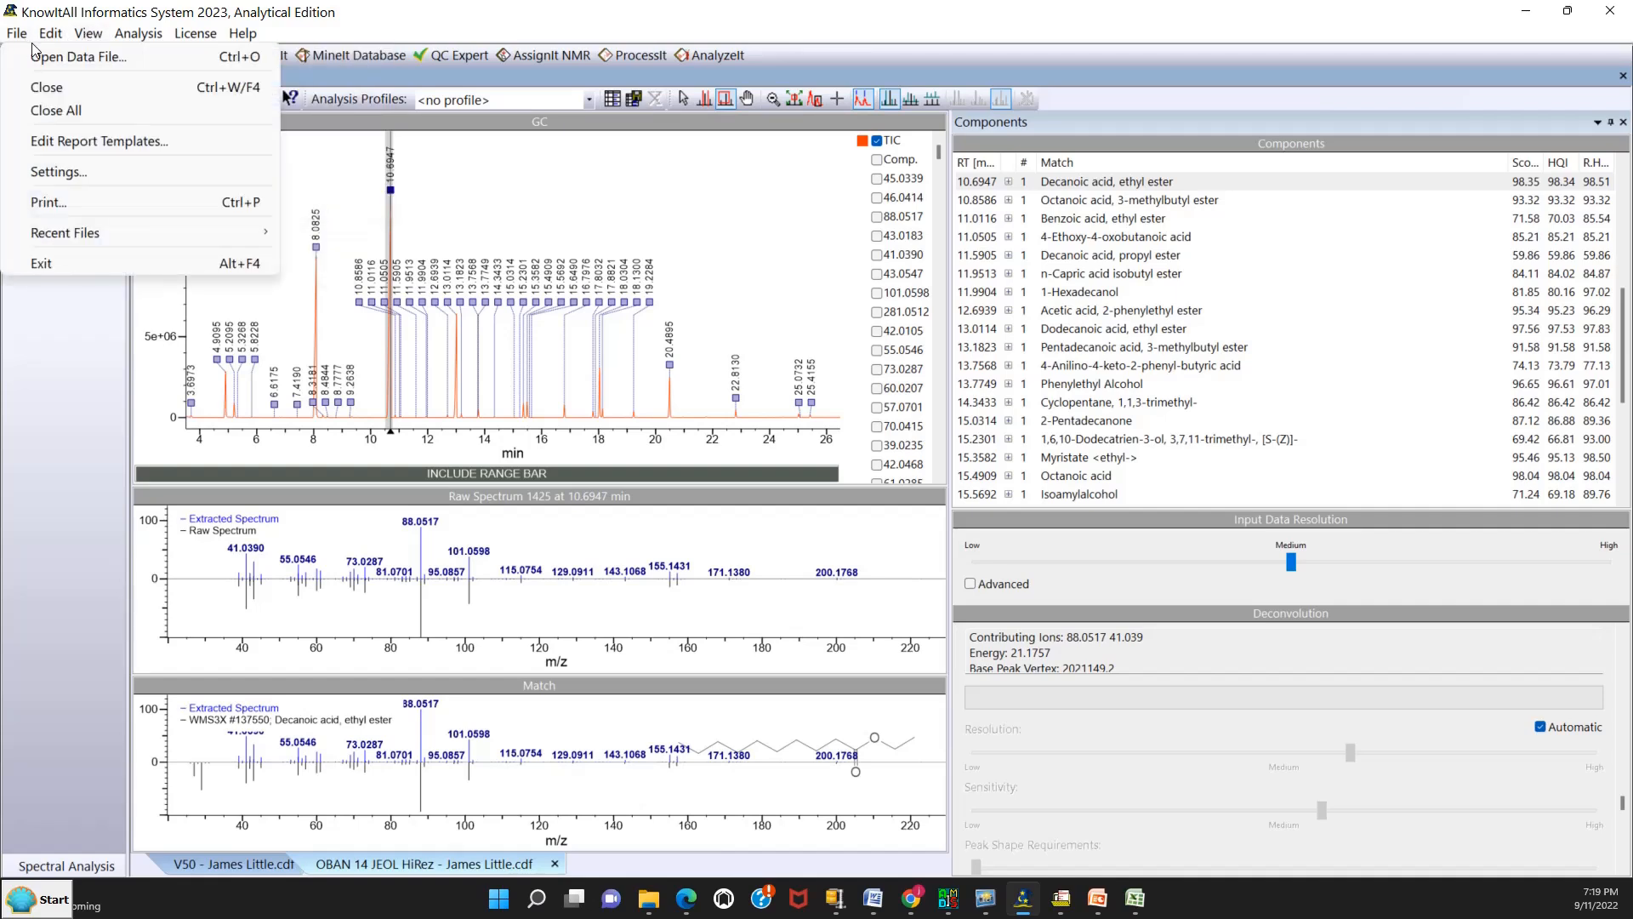